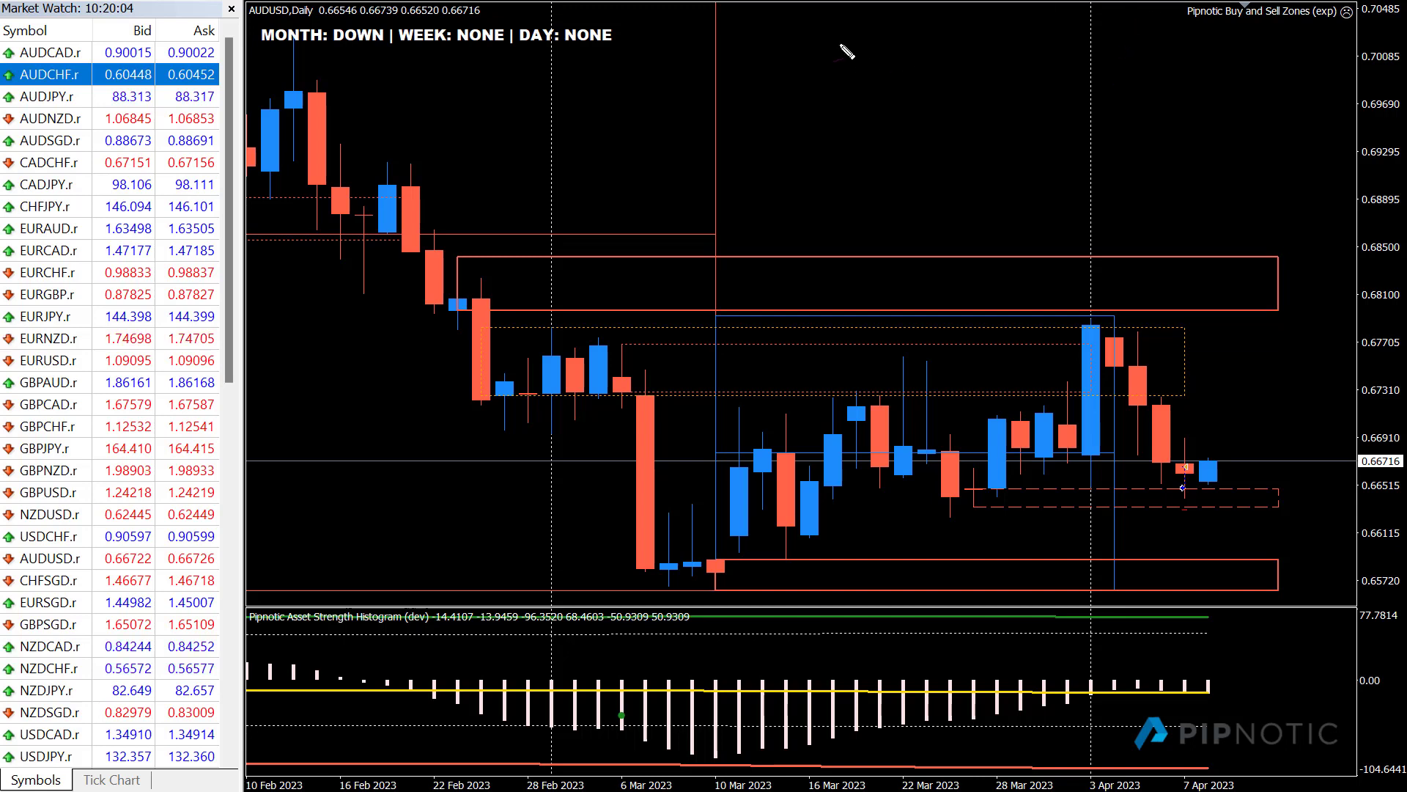
Handwrite "1. Limit" as the first list item over the upper part of the AUDUSD daily chart
mouse_move(622, 87)
mouse_down()
mouse_move(616, 145)
mouse_move(657, 144)
mouse_up()
mouse_move(735, 101)
mouse_down()
mouse_move(775, 156)
mouse_move(772, 107)
mouse_move(806, 137)
mouse_move(858, 137)
mouse_up()
mouse_move(847, 94)
mouse_down()
mouse_move(893, 152)
mouse_move(885, 116)
mouse_move(898, 117)
mouse_up()
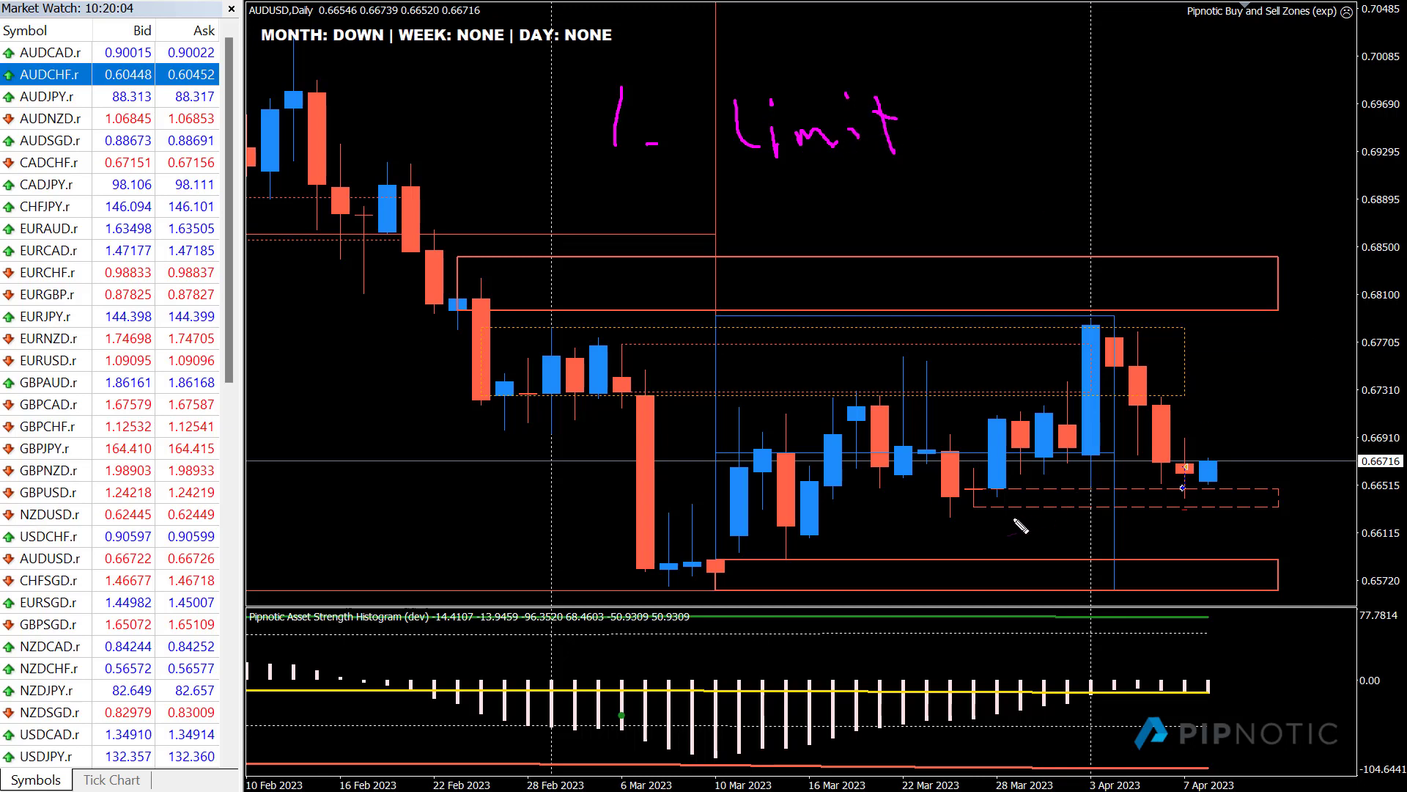
Outline the dashed zone just below the current AUDUSD price and mark levels at, below and above it
mouse_move(976, 488)
mouse_down()
mouse_move(1103, 514)
mouse_move(1288, 506)
mouse_move(1290, 485)
mouse_move(977, 486)
mouse_up()
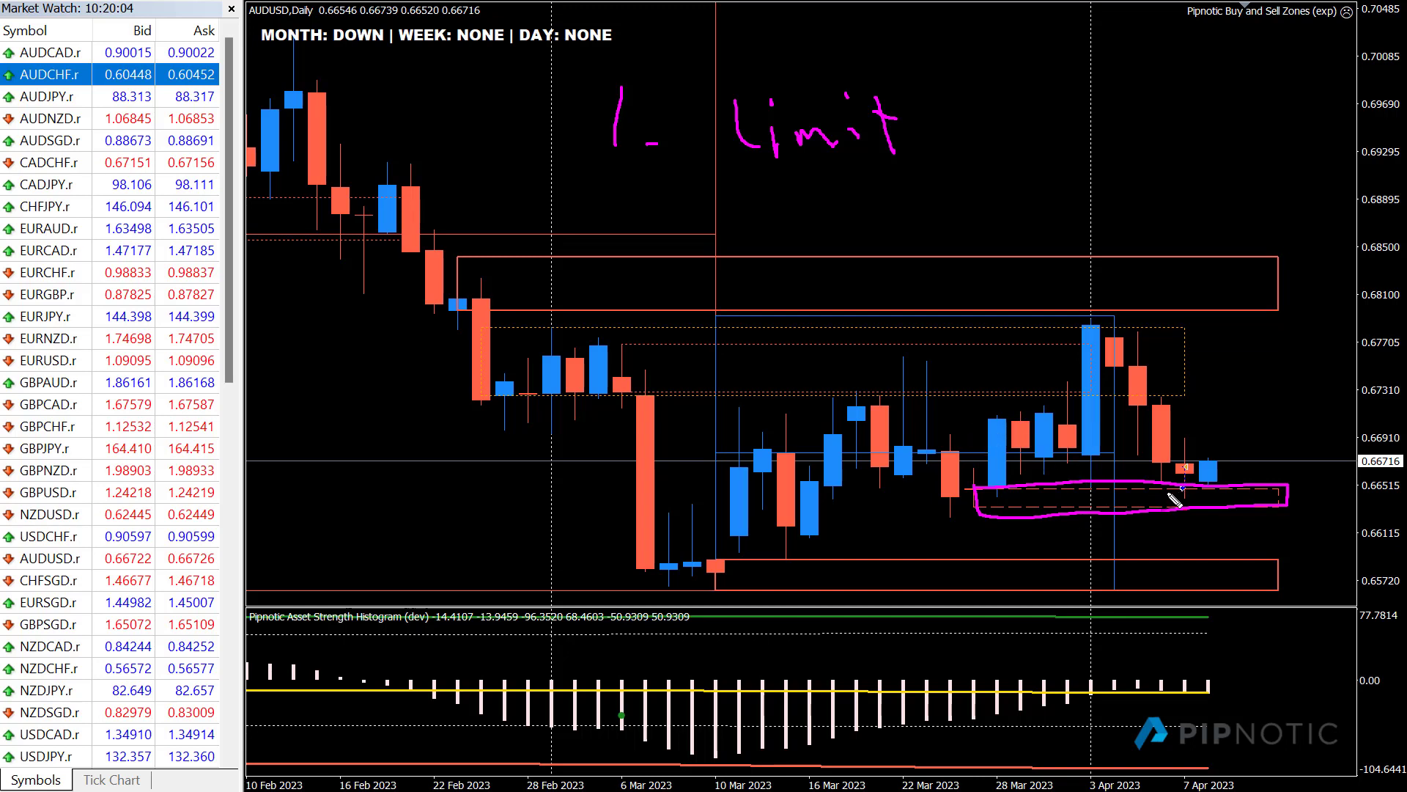
mouse_move(1158, 491)
mouse_down()
mouse_move(1194, 489)
mouse_move(1190, 525)
mouse_move(1166, 522)
mouse_up()
drag(1172, 402, 1218, 404)
Handwrite "2. Release mode" on the chart as the second list item, below "Limit"
mouse_move(603, 220)
mouse_down()
mouse_move(639, 223)
mouse_move(606, 268)
mouse_move(641, 276)
mouse_up()
click(665, 262)
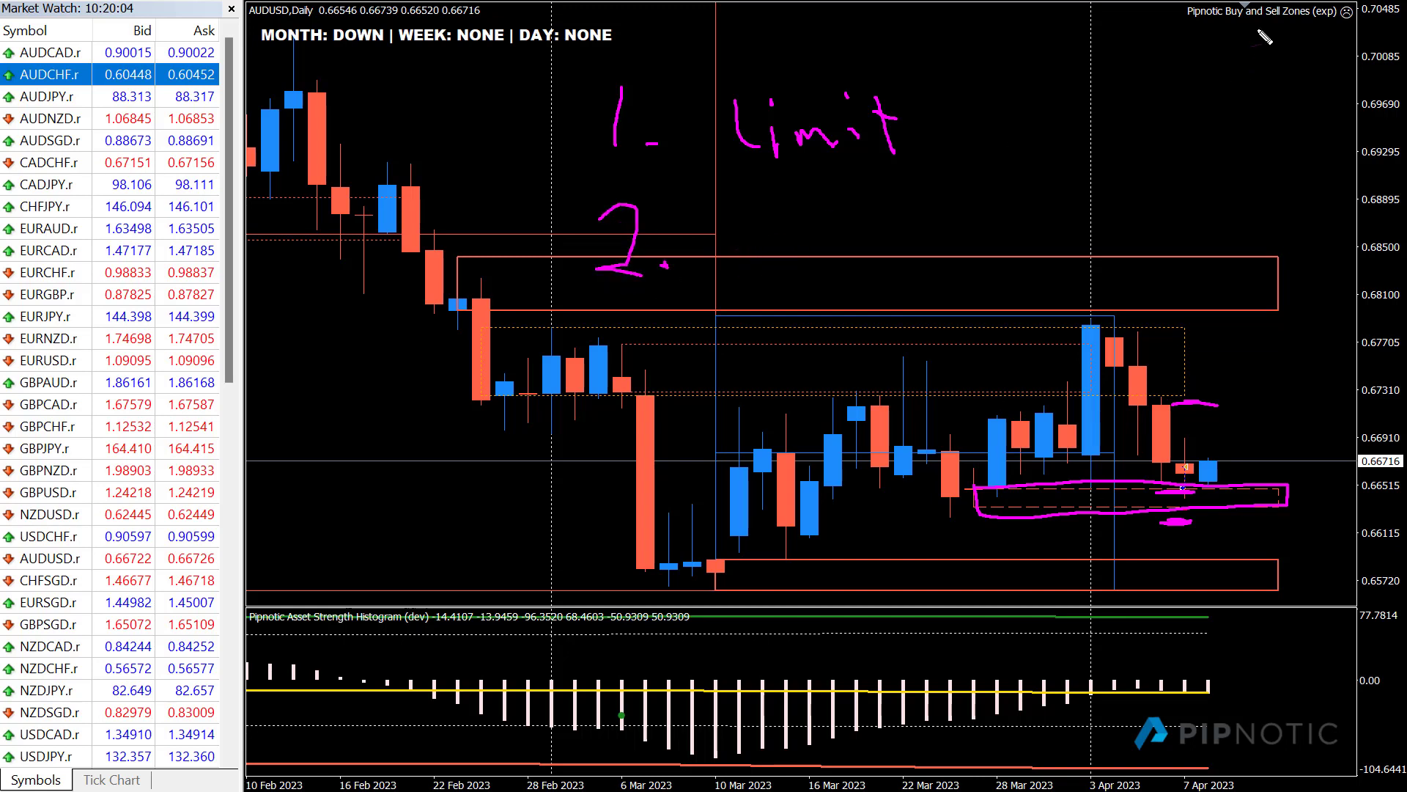
drag(735, 213, 735, 270)
mouse_move(736, 216)
mouse_down()
mouse_move(775, 257)
mouse_move(891, 236)
mouse_move(933, 268)
mouse_move(942, 233)
mouse_move(970, 270)
mouse_move(1108, 232)
mouse_move(1129, 168)
mouse_move(1118, 147)
mouse_up()
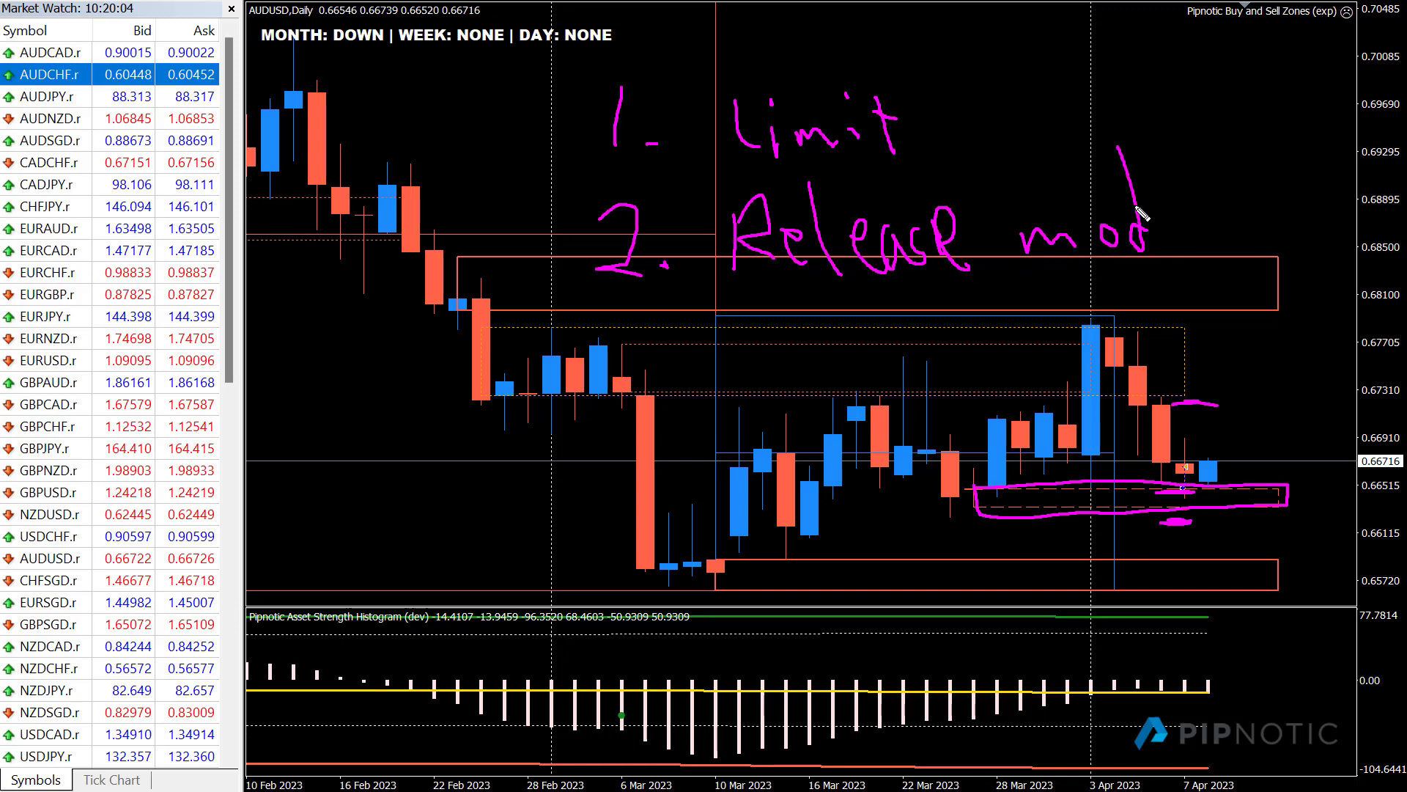
drag(1160, 247, 1213, 258)
Circle the 10 March candle starting the lower zone, mark three levels around the late-March candles, and undo the last mark
mouse_move(734, 549)
mouse_down()
mouse_move(714, 569)
mouse_move(739, 560)
mouse_up()
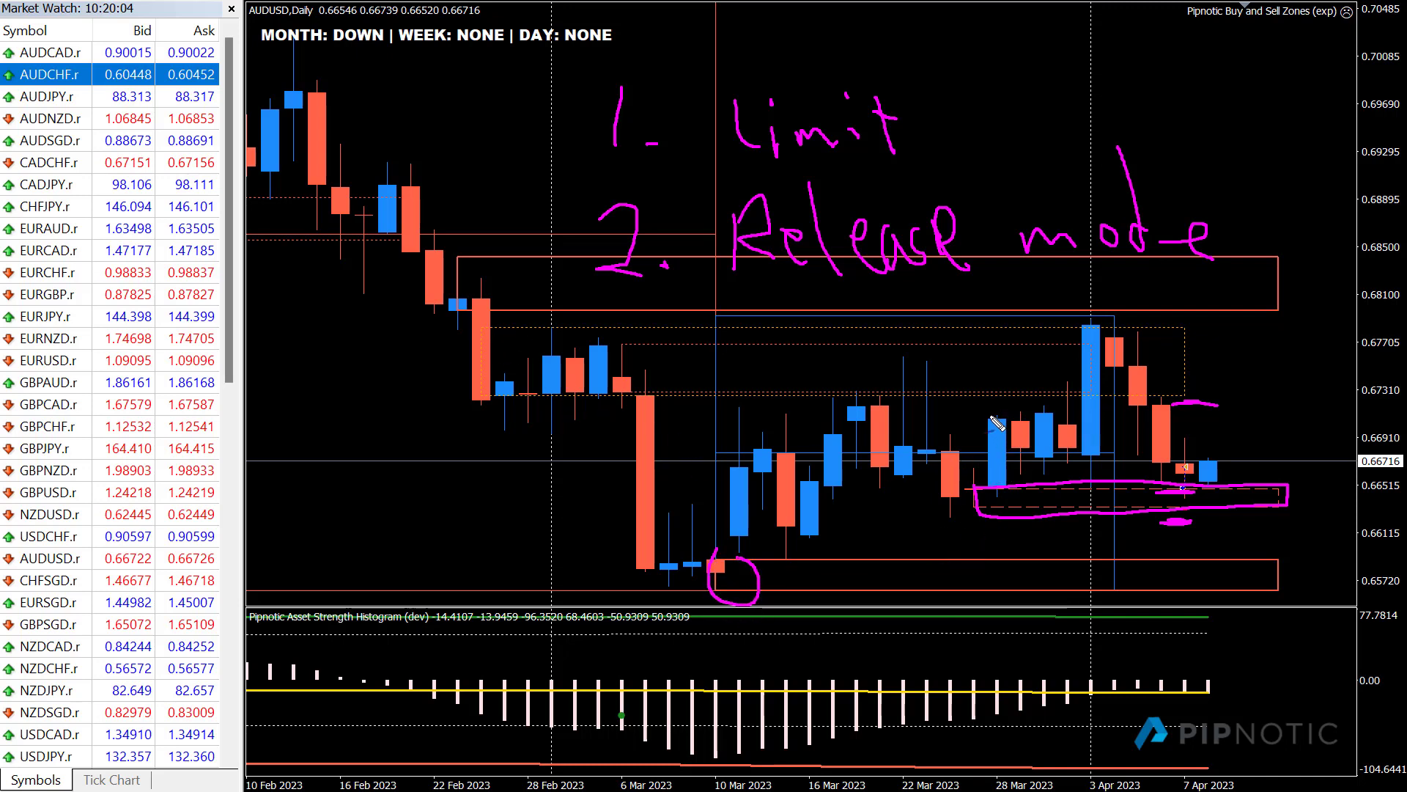
drag(990, 417, 1004, 421)
drag(978, 523, 1005, 524)
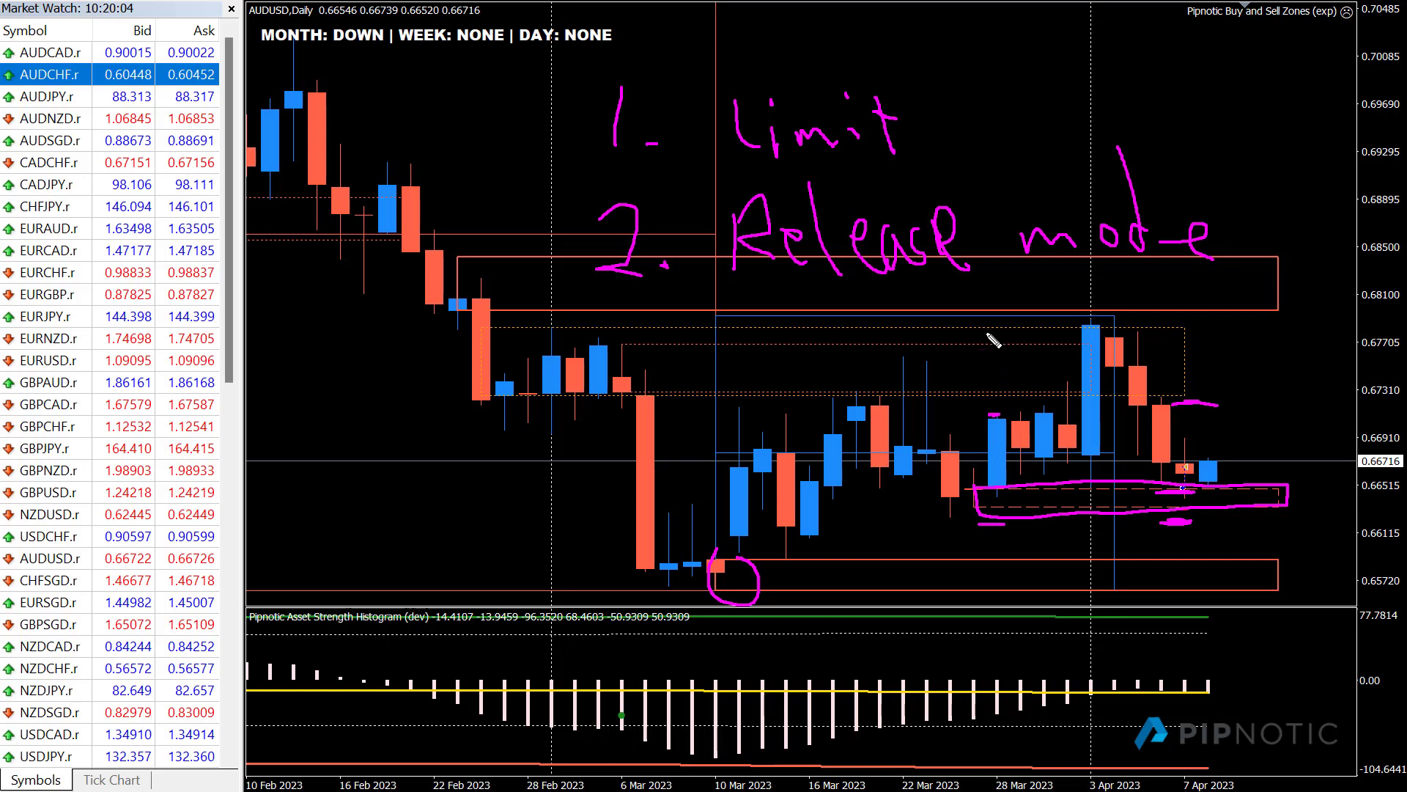
drag(985, 328, 1004, 332)
drag(1018, 439, 1024, 438)
key(ctrl+z)
Handwrite "3. Reversal mode" on the chart as the third list item, below "Release mode"
mouse_move(597, 342)
mouse_down()
mouse_move(630, 331)
mouse_move(636, 377)
mouse_move(575, 399)
mouse_up()
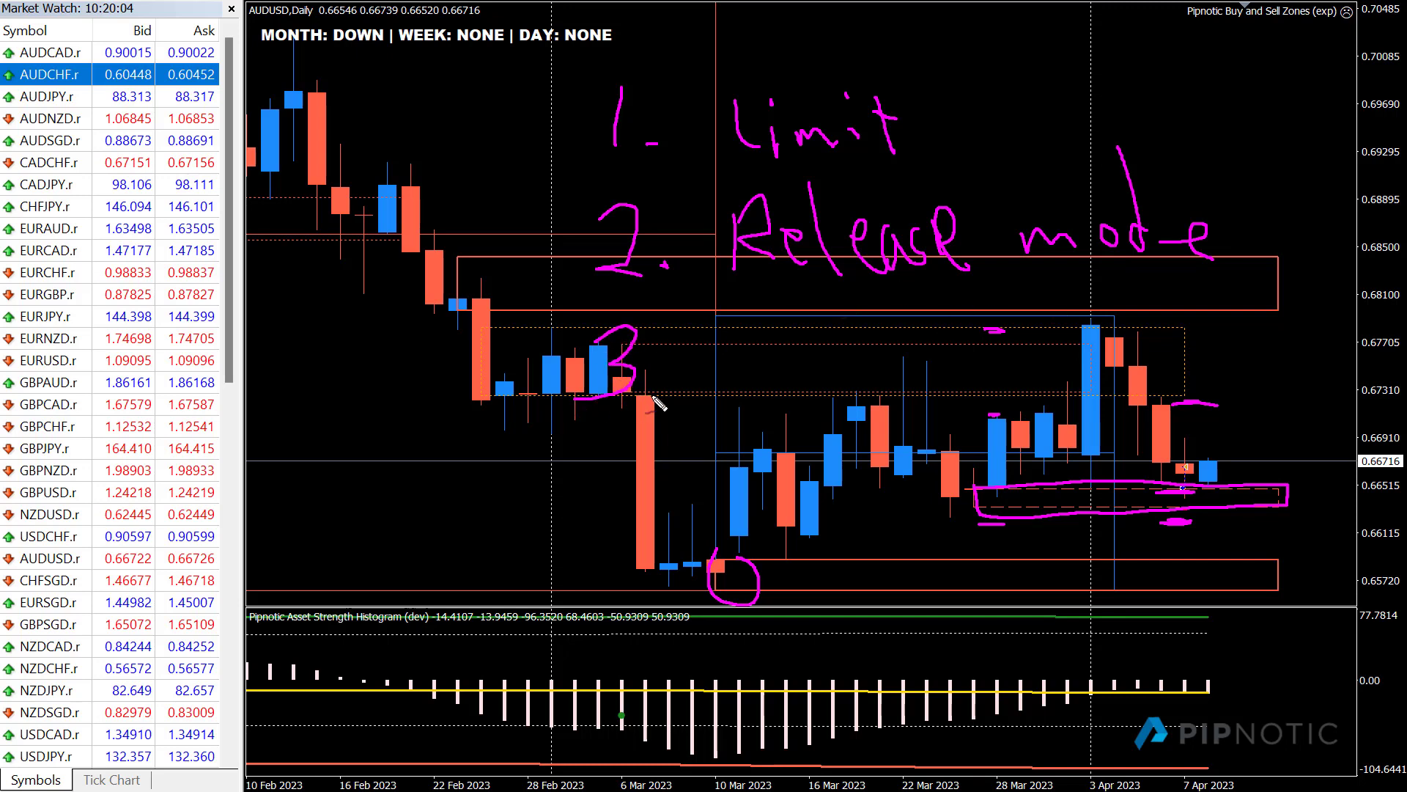
drag(658, 384, 663, 383)
mouse_move(717, 390)
mouse_down()
mouse_move(800, 378)
mouse_move(831, 339)
mouse_move(878, 381)
mouse_move(911, 344)
mouse_move(918, 381)
mouse_up()
mouse_move(1006, 360)
mouse_down()
mouse_move(990, 385)
mouse_move(1004, 375)
mouse_up()
drag(1010, 320, 1022, 389)
mouse_move(1112, 354)
mouse_down()
mouse_move(1206, 383)
mouse_move(1234, 370)
mouse_move(1301, 383)
mouse_up()
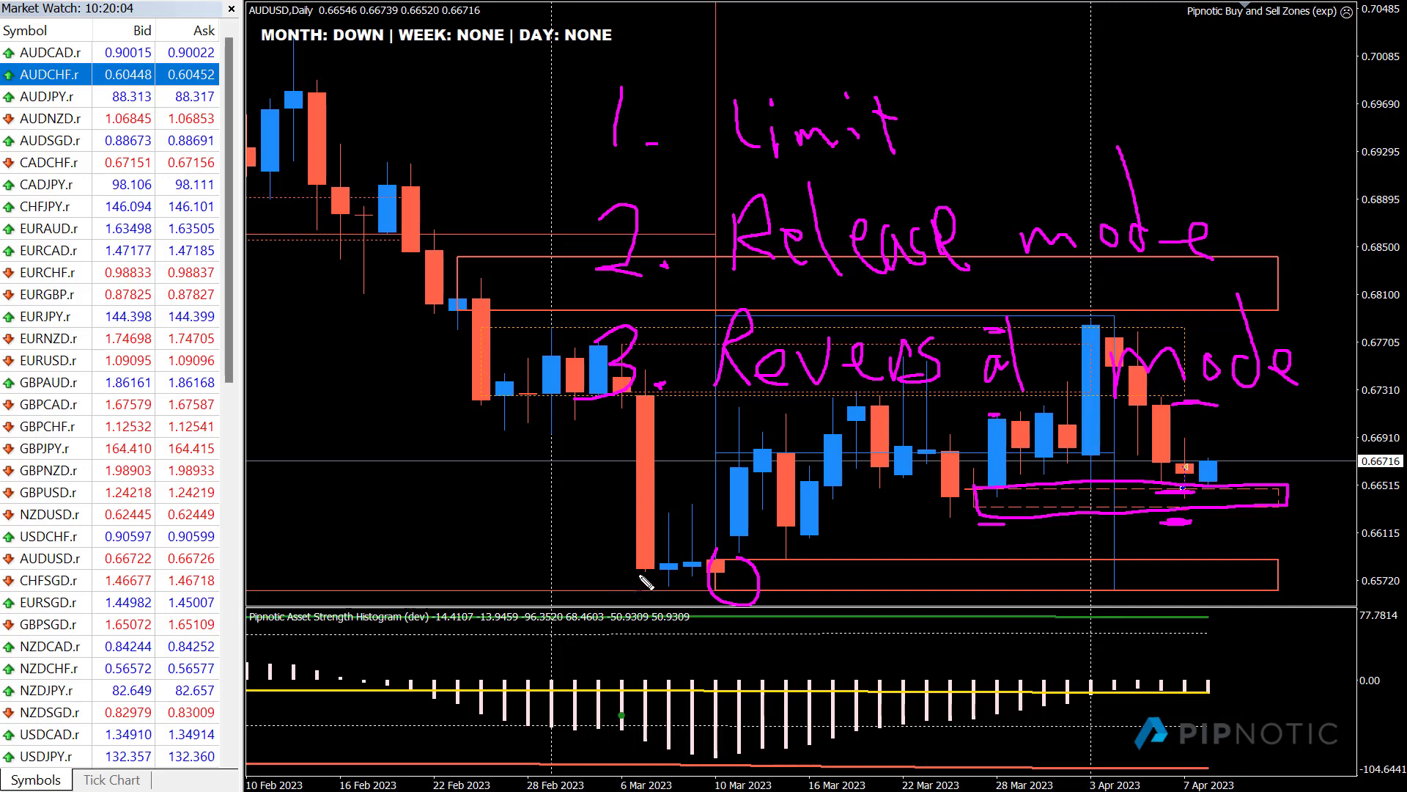
Label the large bearish early-March candle with a "B", outline it and the candles before it, and undo both outlines
mouse_move(576, 555)
mouse_down()
mouse_move(582, 579)
mouse_move(602, 566)
mouse_move(583, 583)
mouse_up()
mouse_move(660, 394)
mouse_down()
mouse_move(622, 396)
mouse_move(604, 583)
mouse_move(678, 555)
mouse_move(664, 392)
mouse_up()
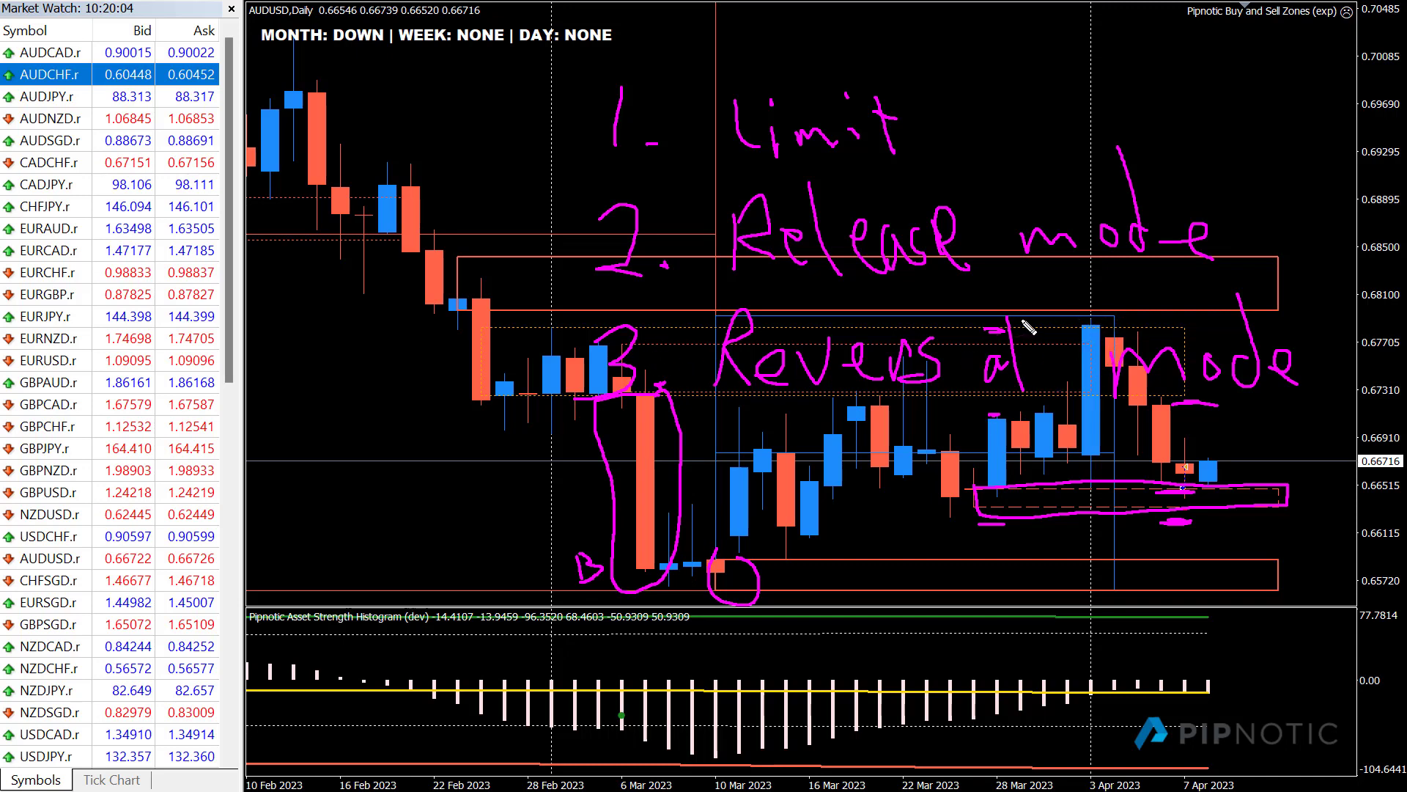
mouse_move(676, 351)
mouse_down()
mouse_move(608, 352)
mouse_move(682, 344)
mouse_move(688, 373)
mouse_up()
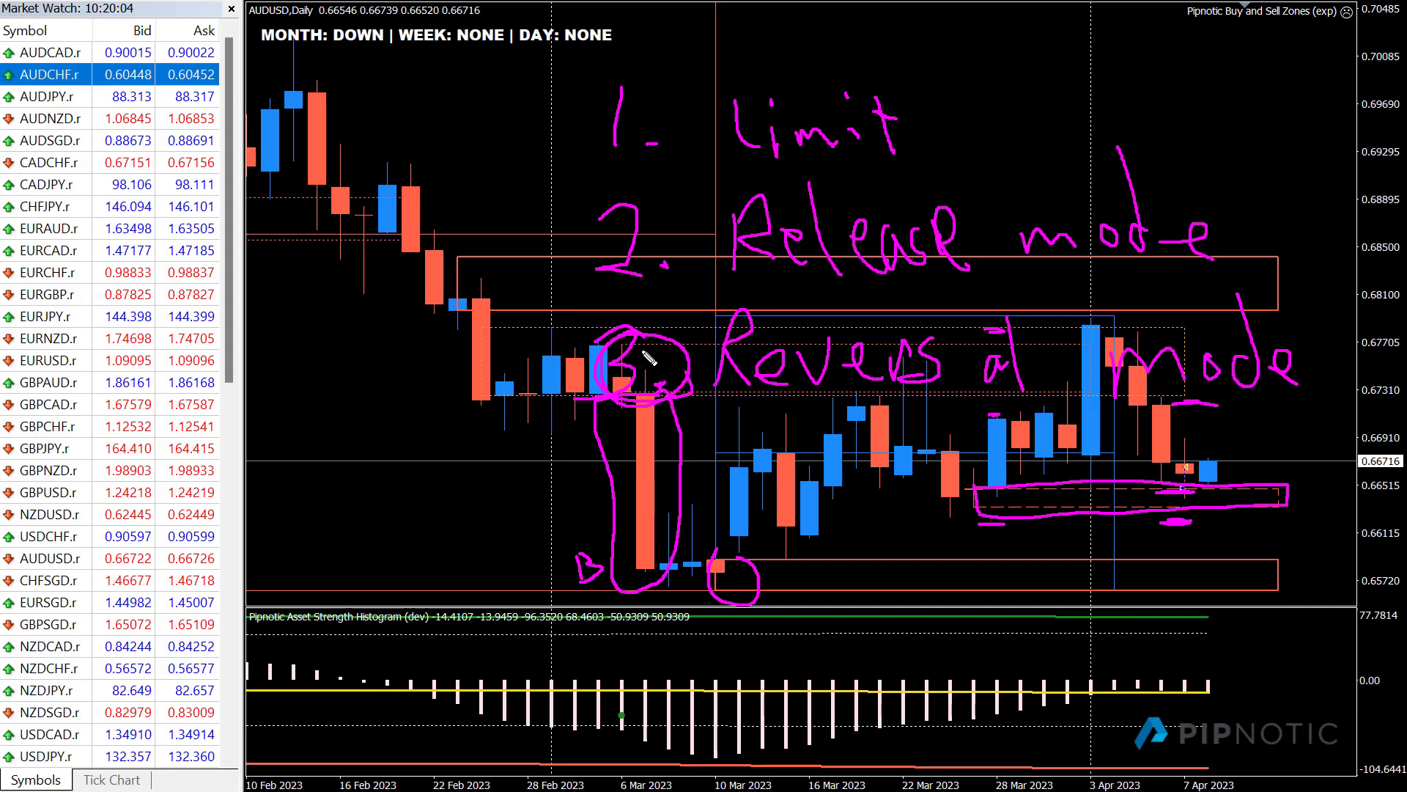
key(ctrl+z)
key(ctrl+z)
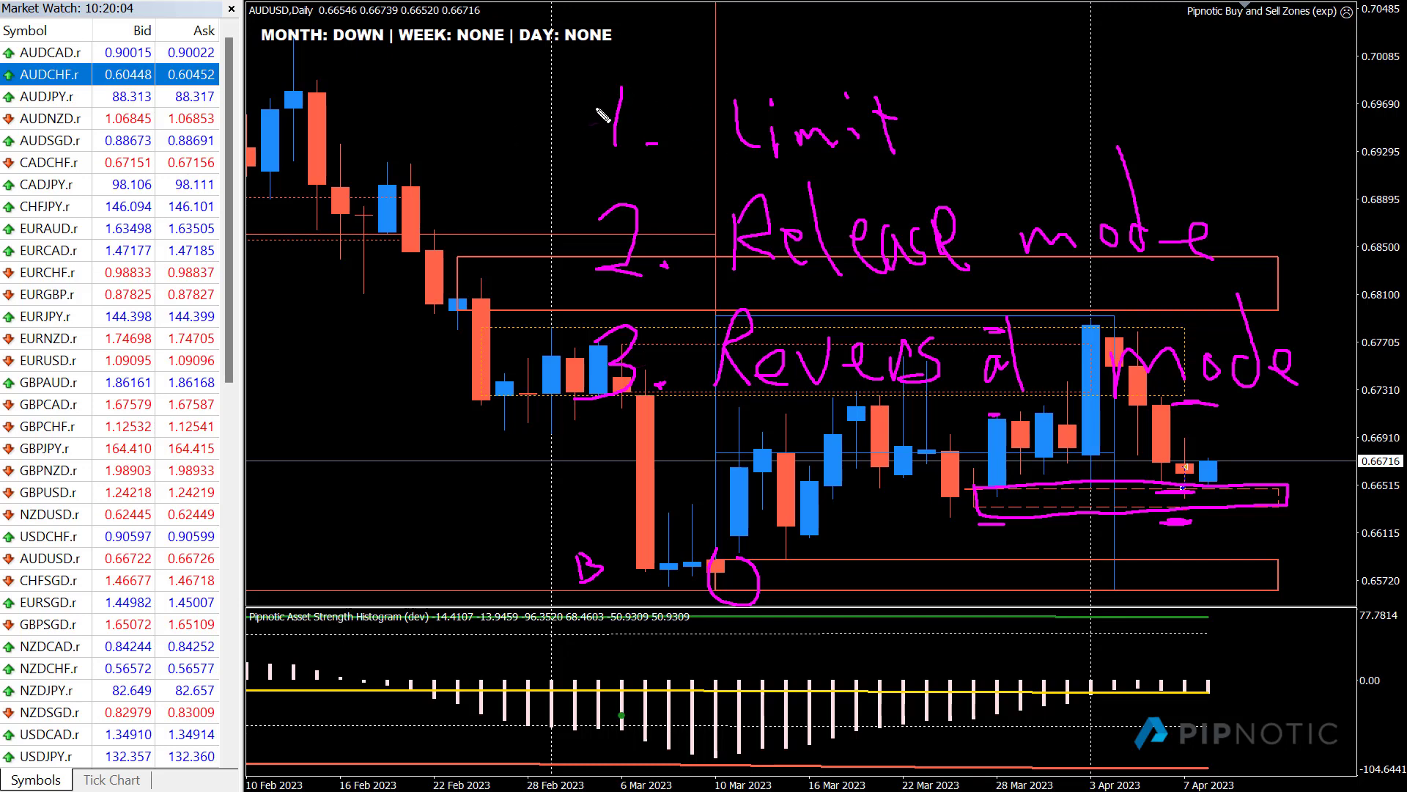
Draw tick marks beside the three handwritten list items and scribble emphasis lines below and above "Reversal mode"
mouse_move(497, 98)
mouse_down()
mouse_move(505, 123)
mouse_move(667, 32)
mouse_up()
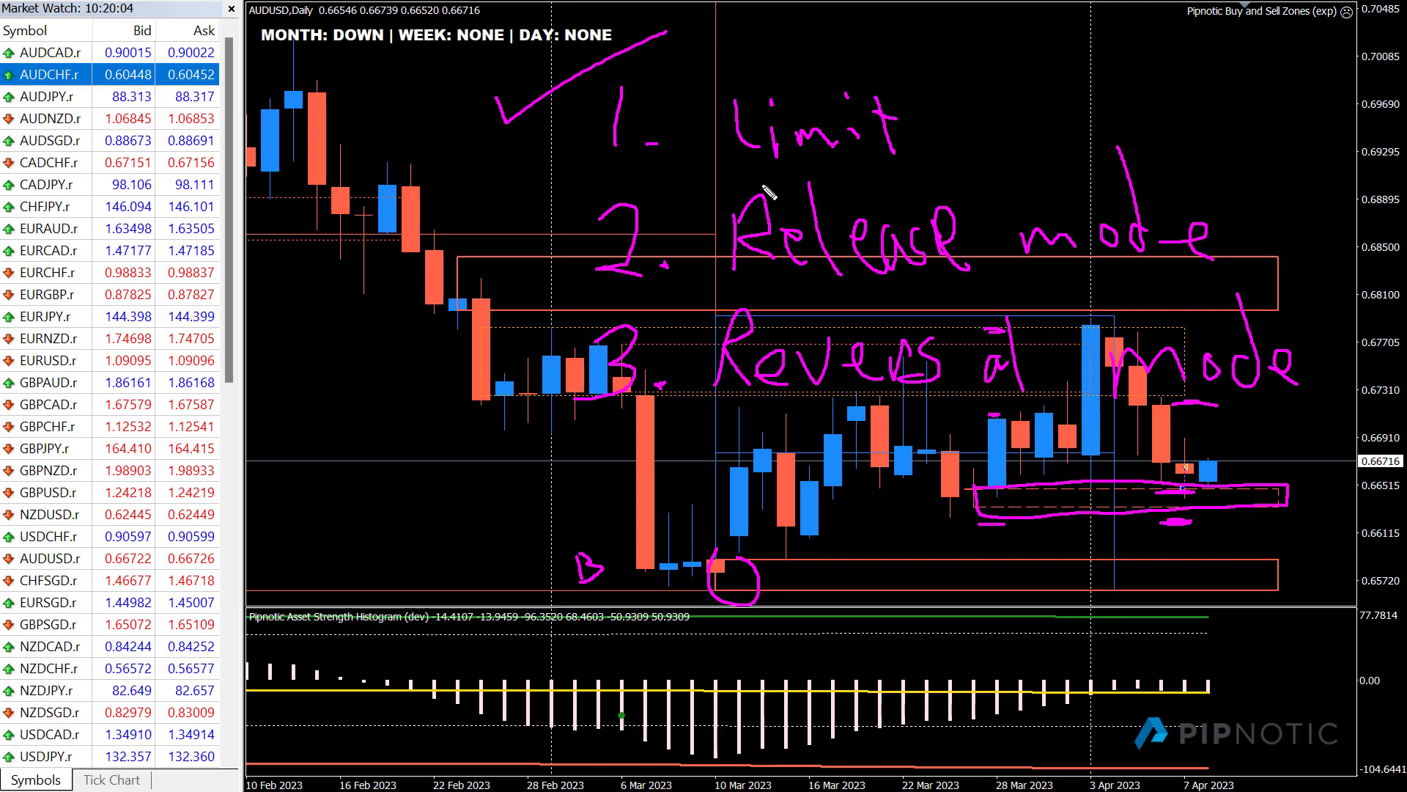
drag(497, 232, 508, 264)
drag(508, 263, 595, 167)
drag(495, 370, 502, 396)
drag(502, 396, 644, 234)
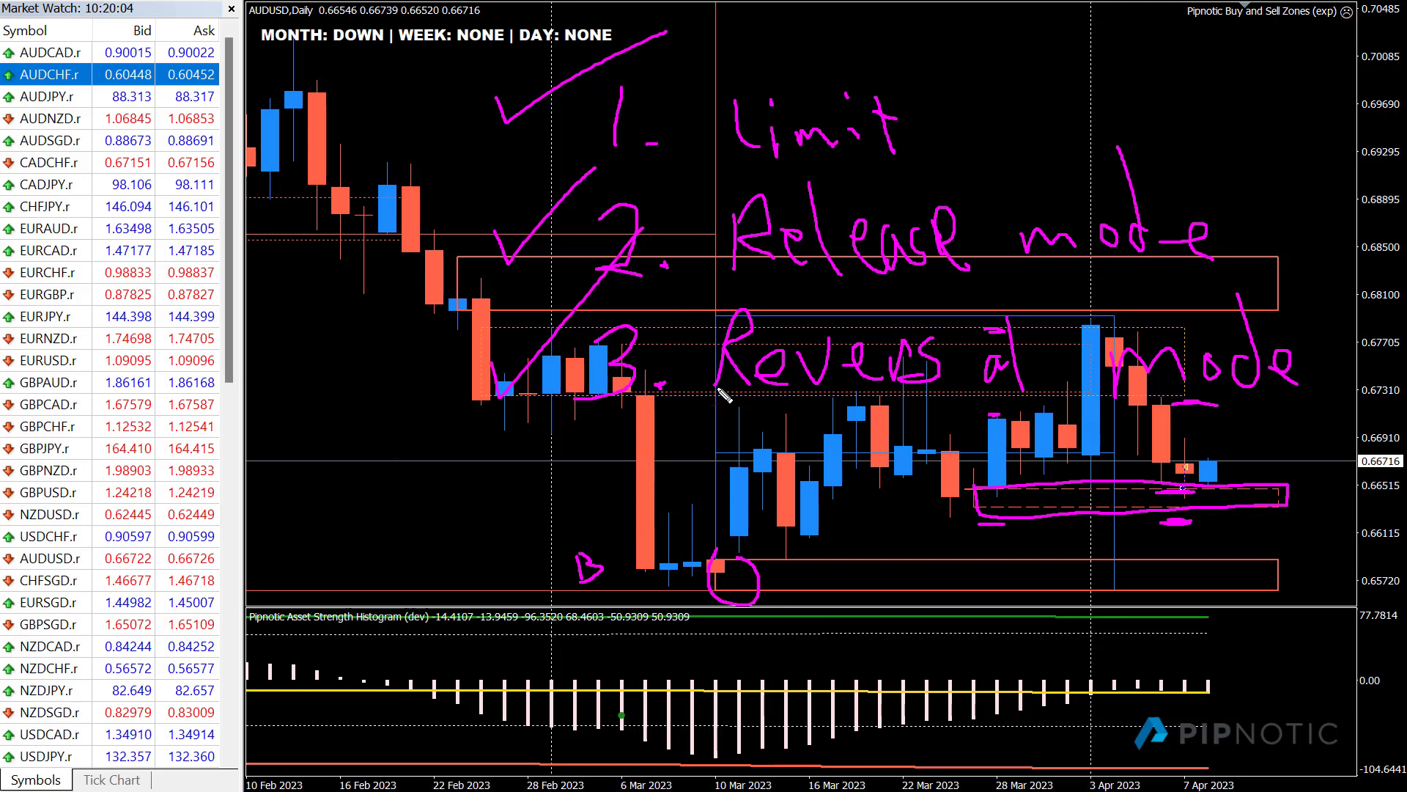
mouse_move(566, 410)
mouse_down()
mouse_move(1162, 424)
mouse_move(681, 436)
mouse_move(1268, 434)
mouse_move(647, 436)
mouse_up()
mouse_move(569, 294)
mouse_down()
mouse_move(1166, 304)
mouse_move(891, 315)
mouse_move(586, 301)
mouse_move(1206, 304)
mouse_up()
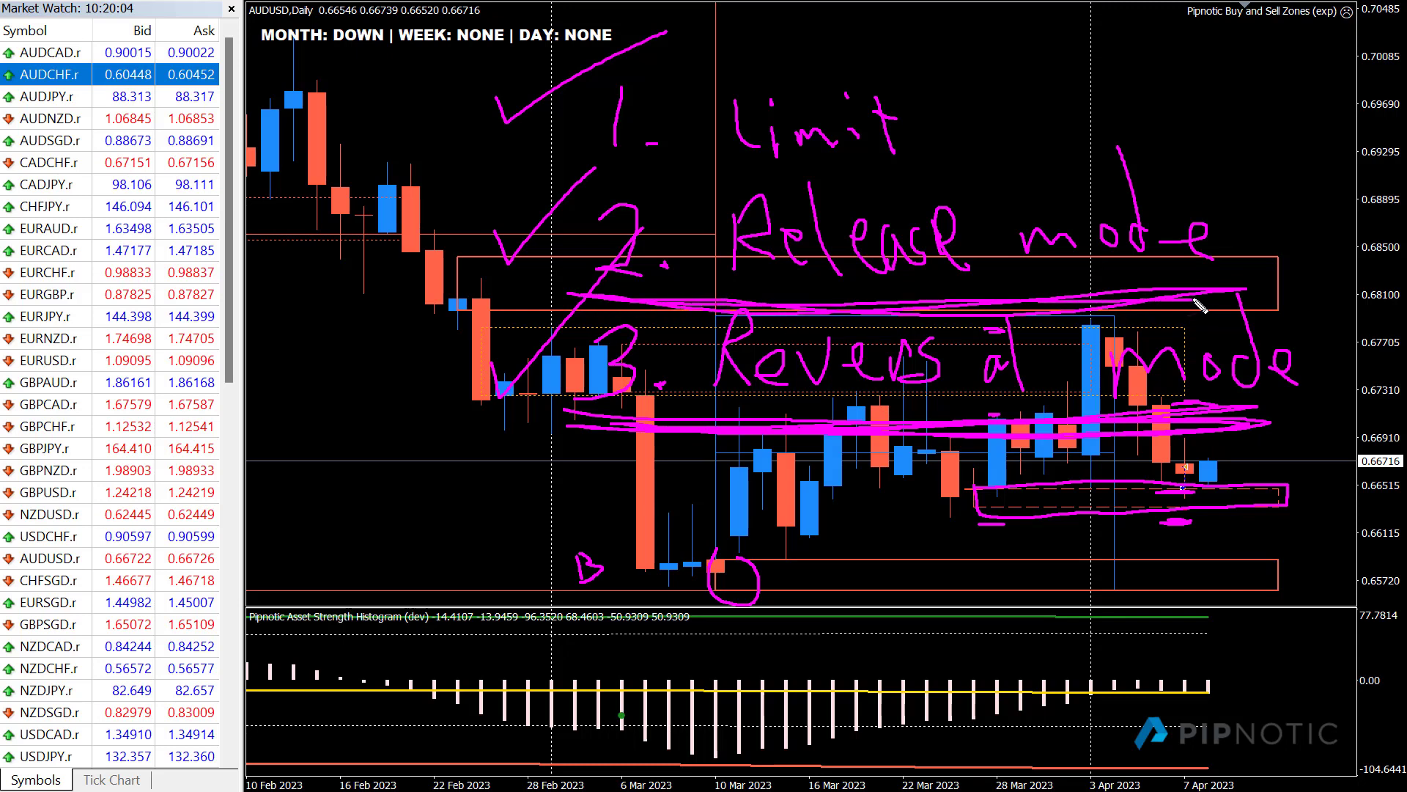
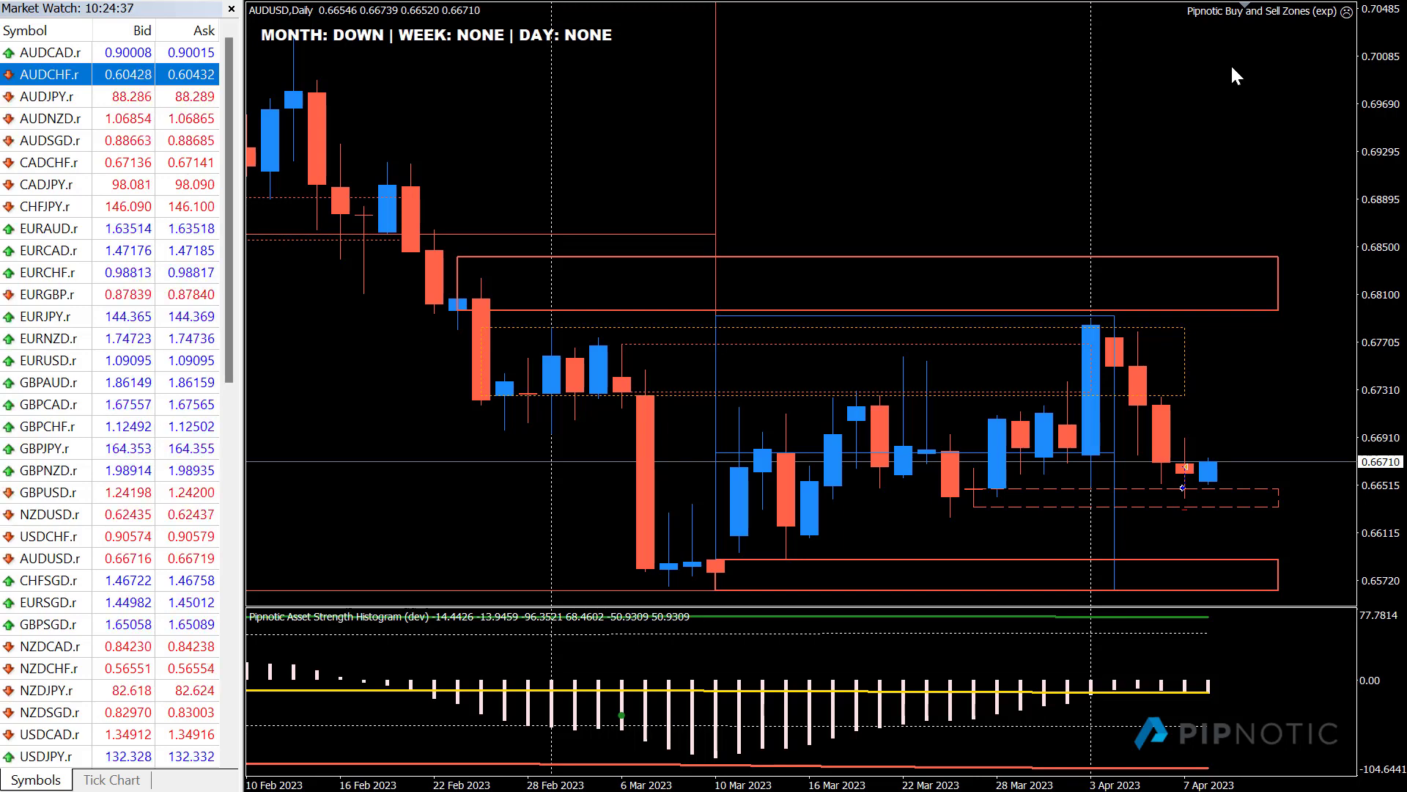
Set the StopMultiplier input of the Pipnotic Buy and Sell Zones expert to 1.2 and apply it
click(1349, 11)
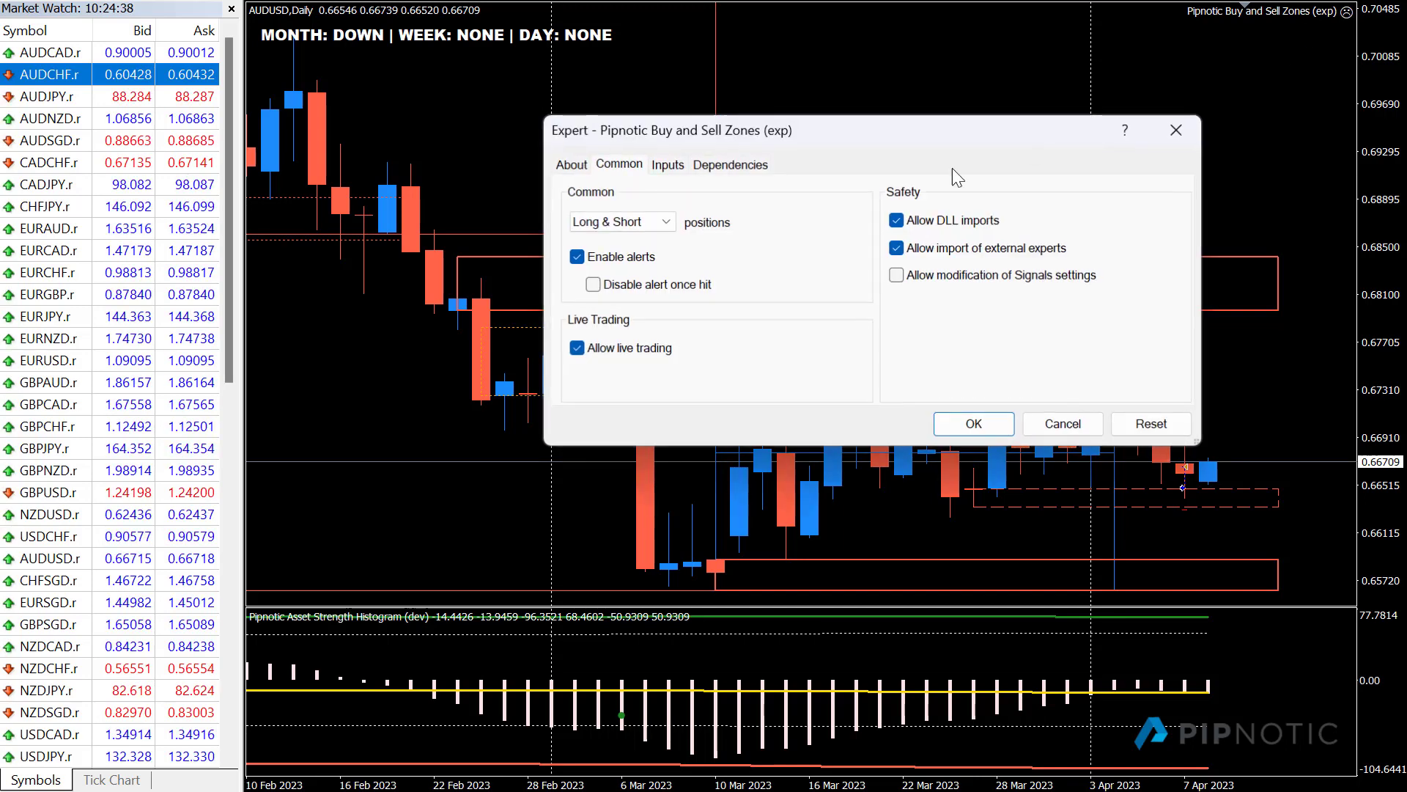
click(668, 166)
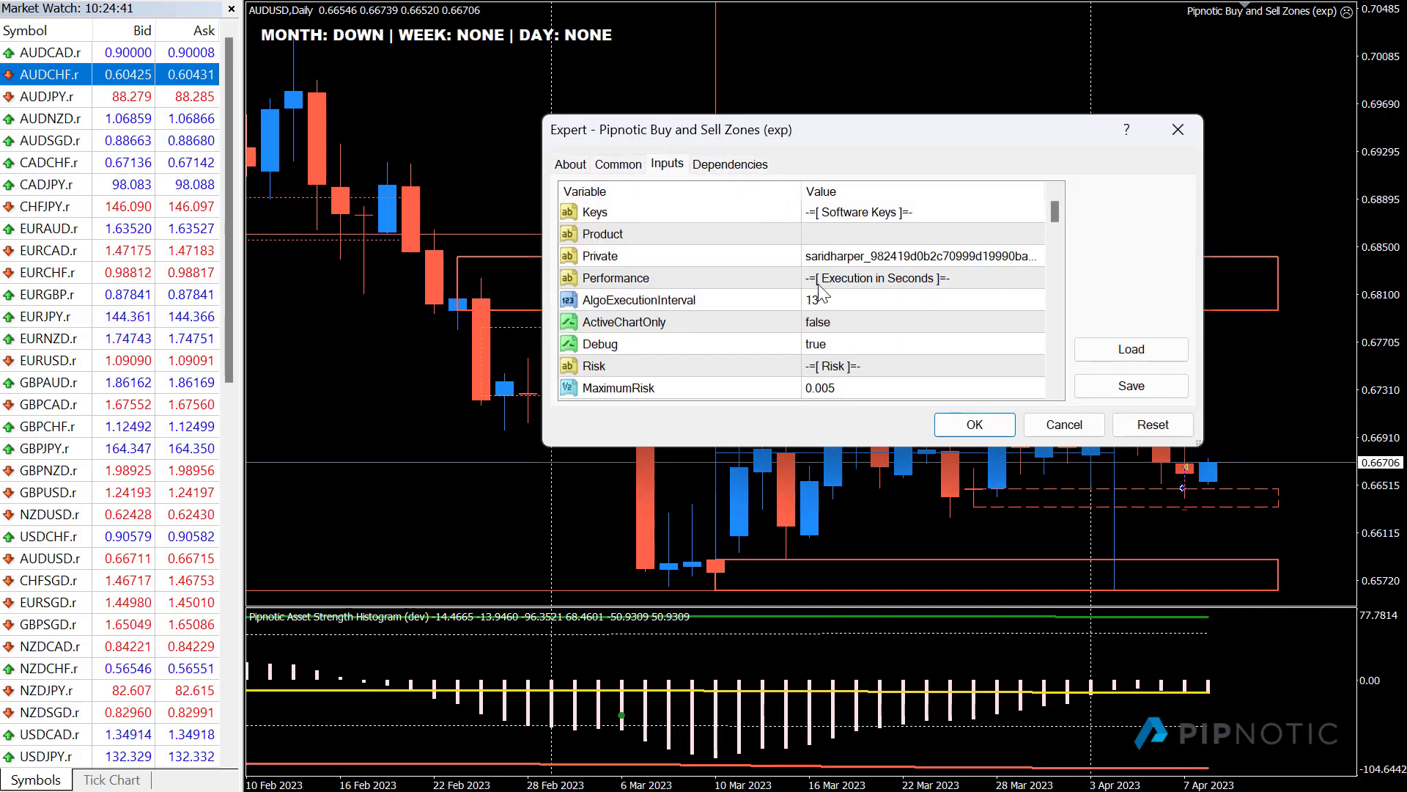
scroll(872, 265, down, 8)
scroll(887, 259, down, 3)
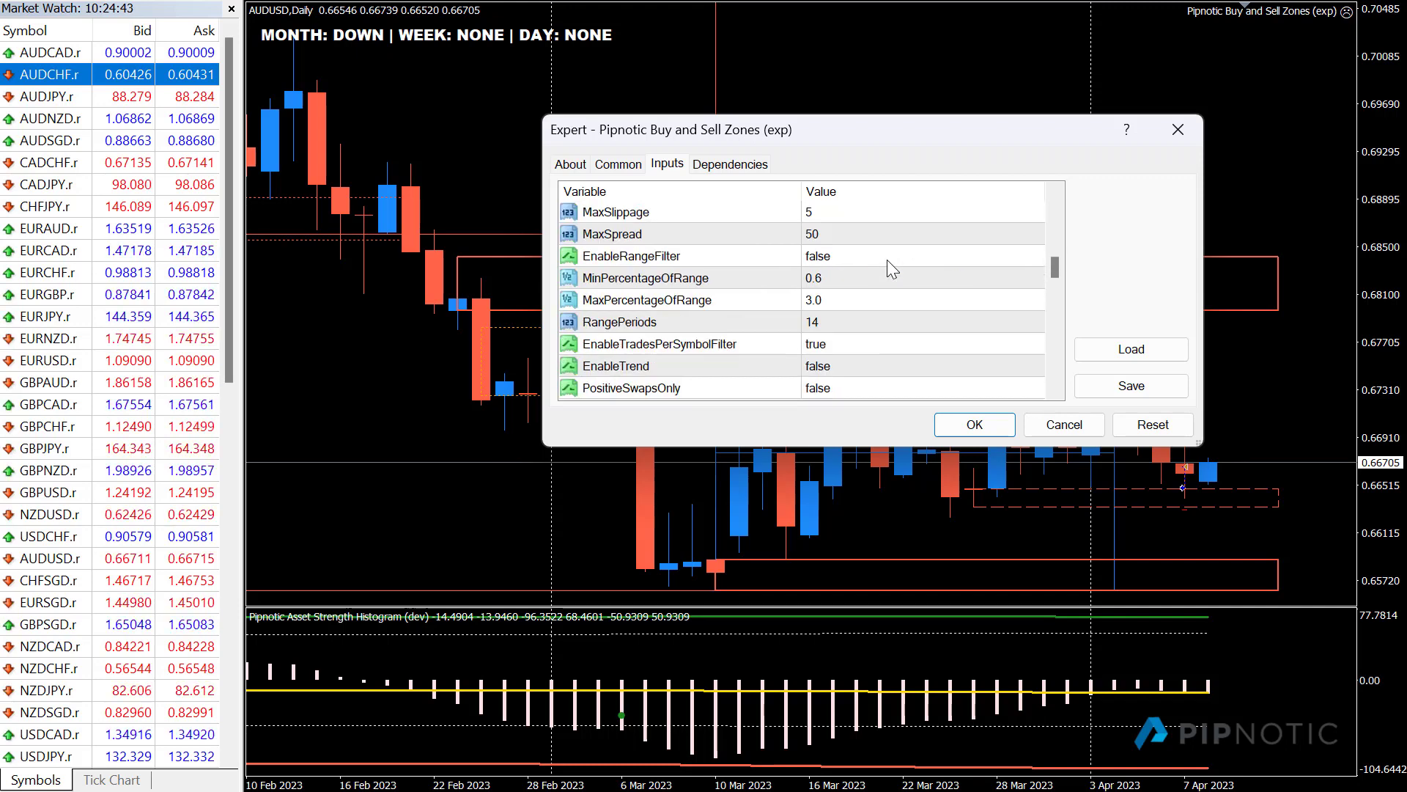
double_click(855, 321)
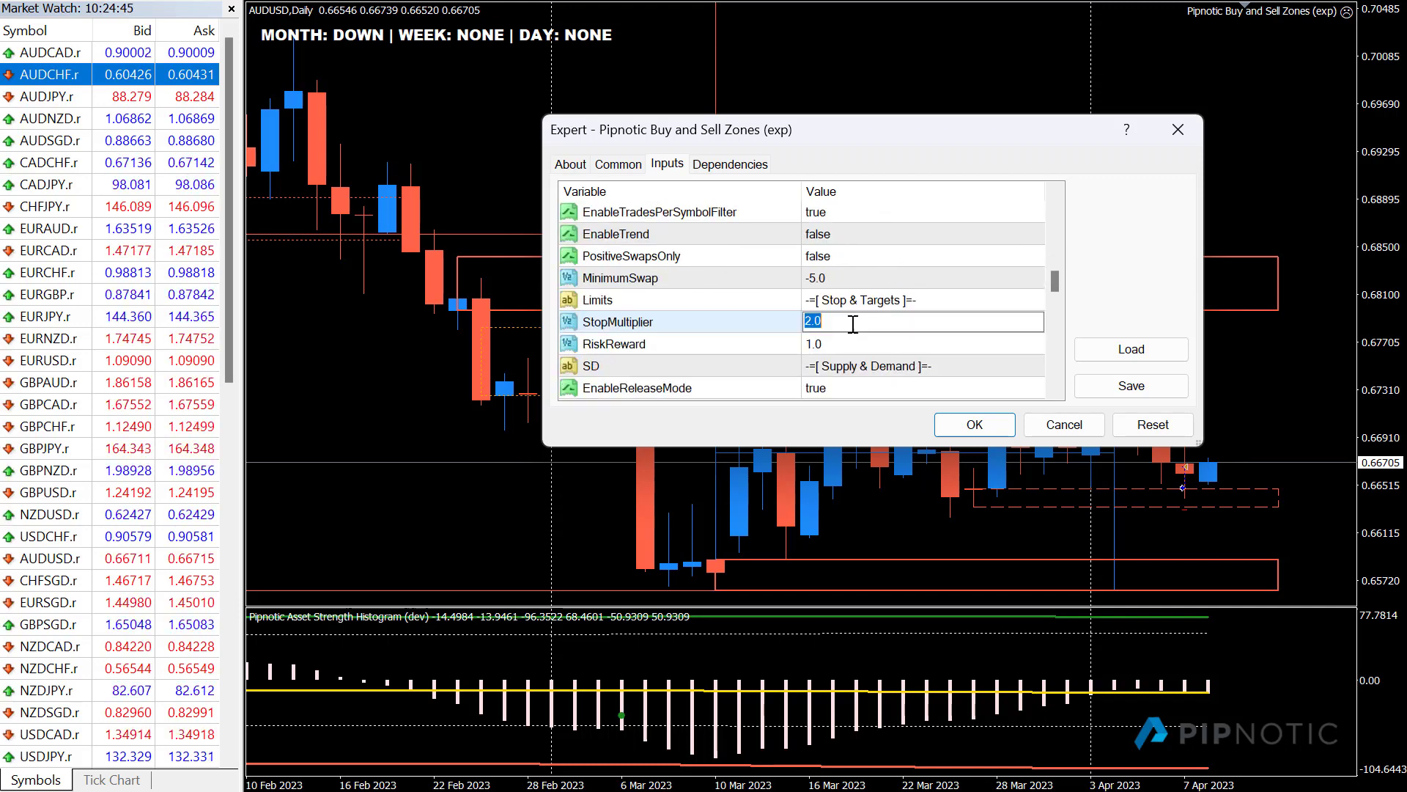
text(1.2)
key(Return)
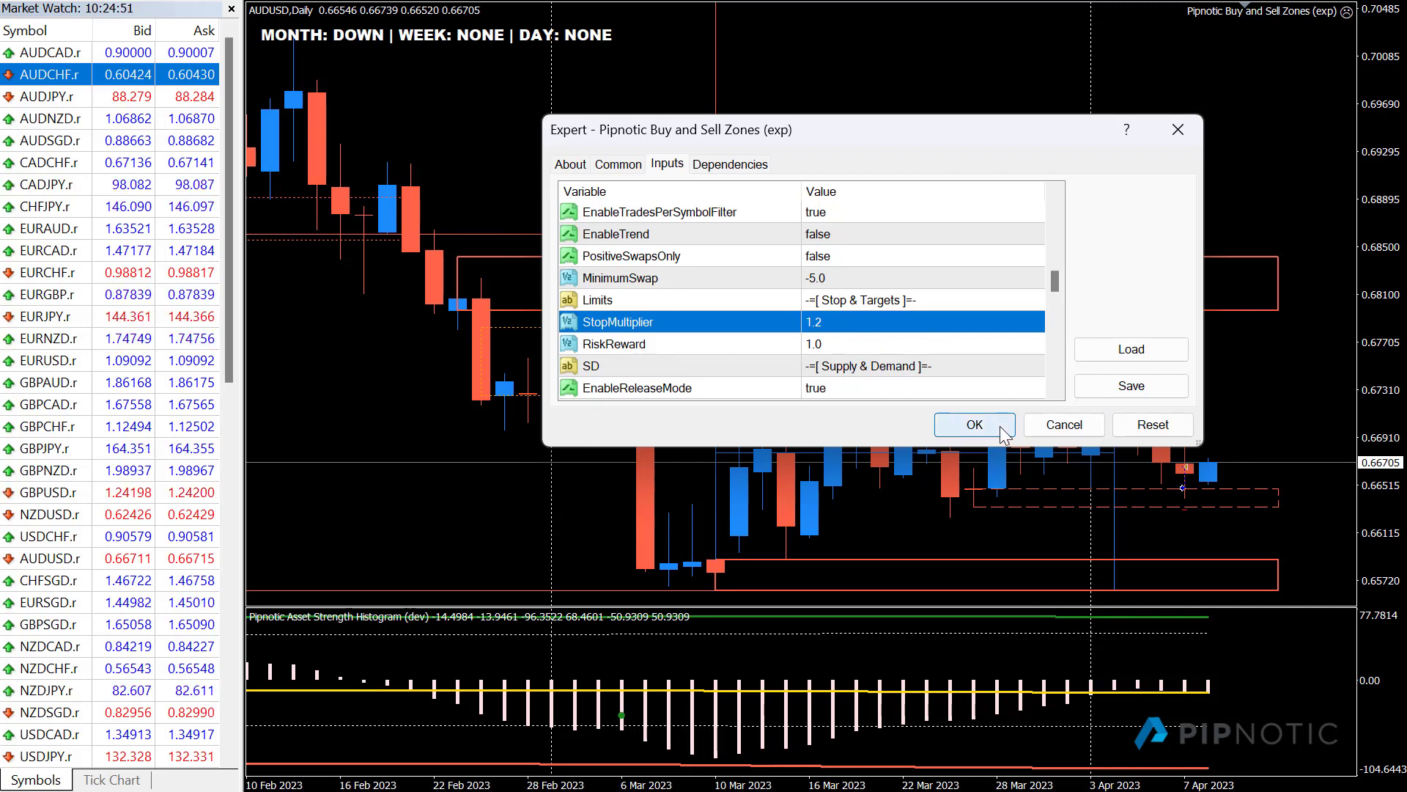
click(975, 425)
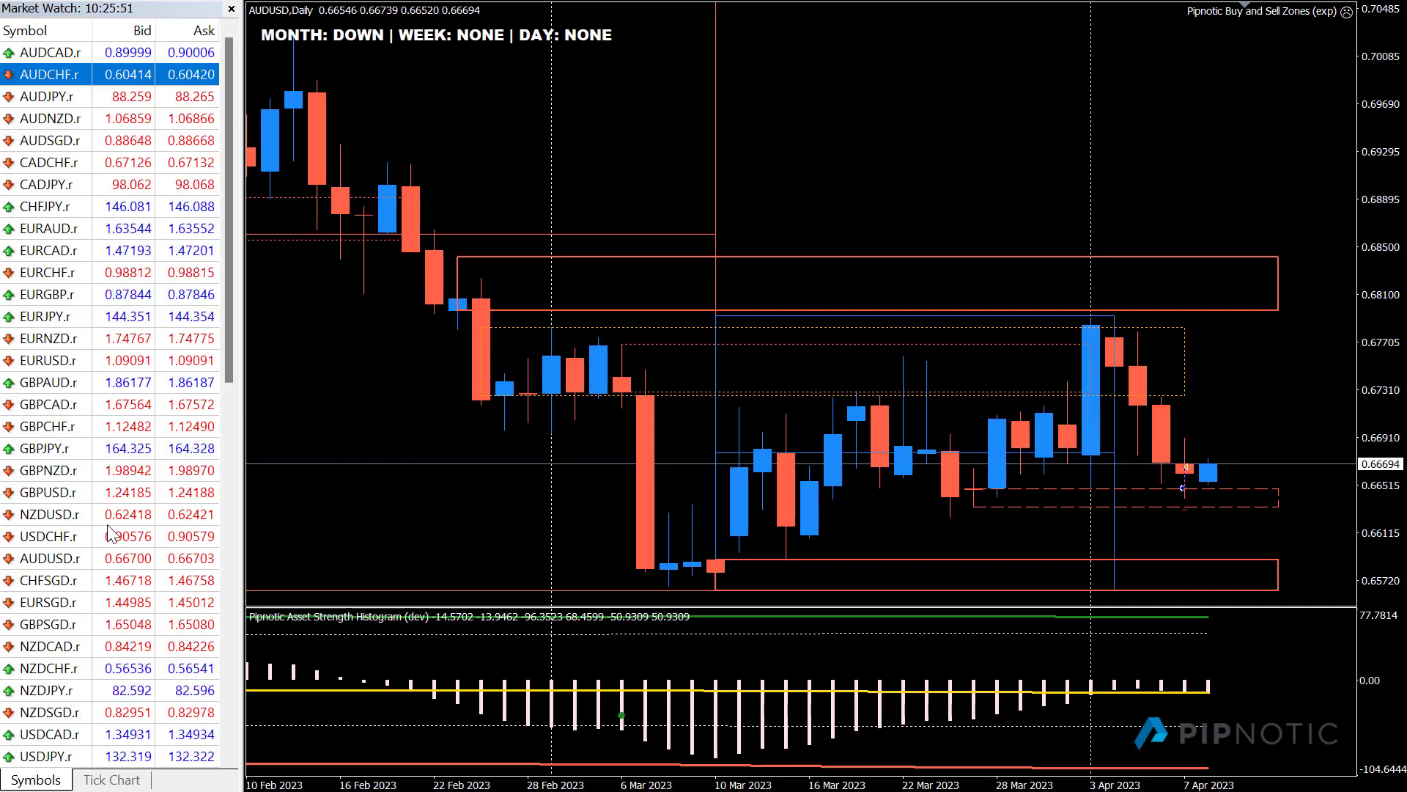
Load EURUSD.r from the symbol list into the chart in place of AUDUSD
scroll(110, 524, down, 5)
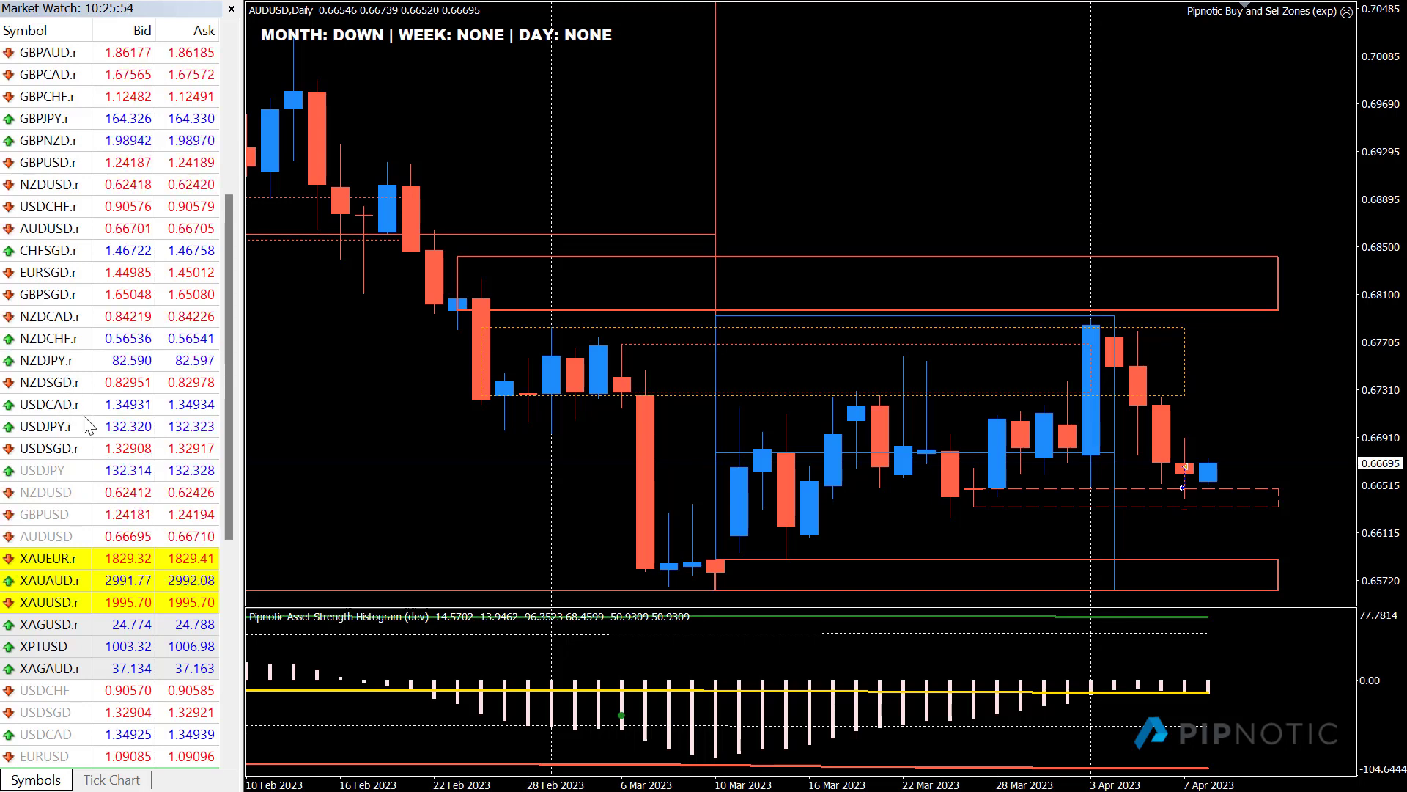
scroll(117, 331, up, 5)
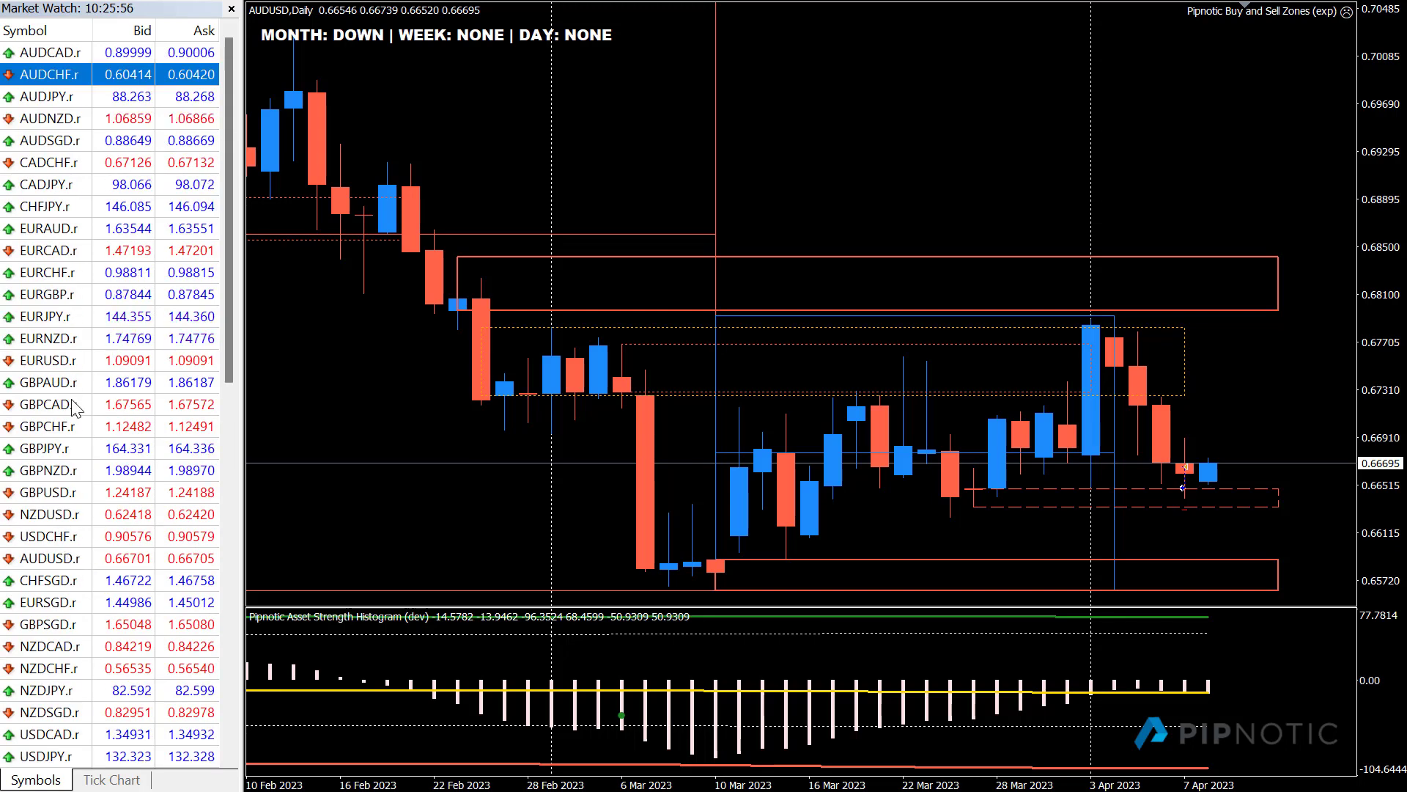
click(99, 206)
click(103, 228)
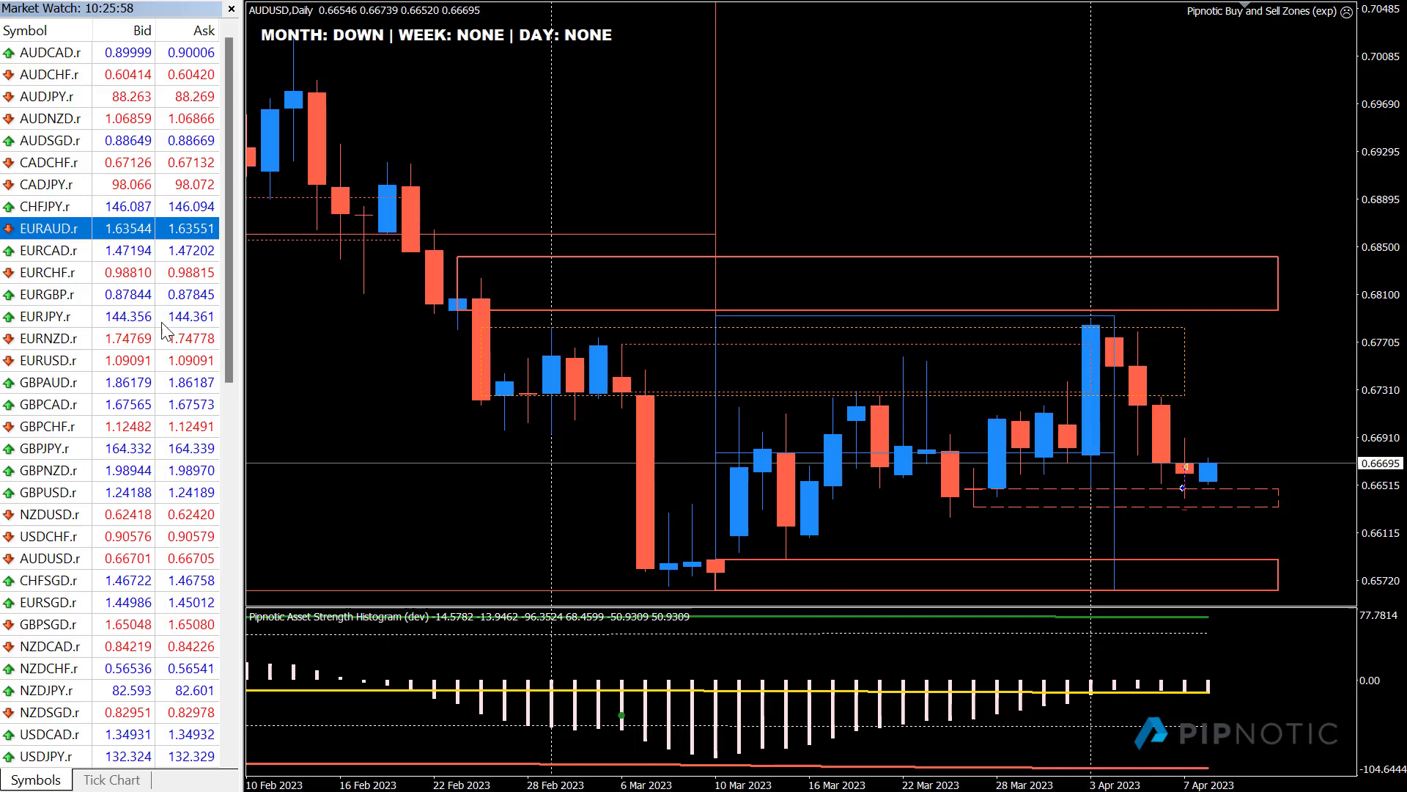
click(111, 257)
click(111, 267)
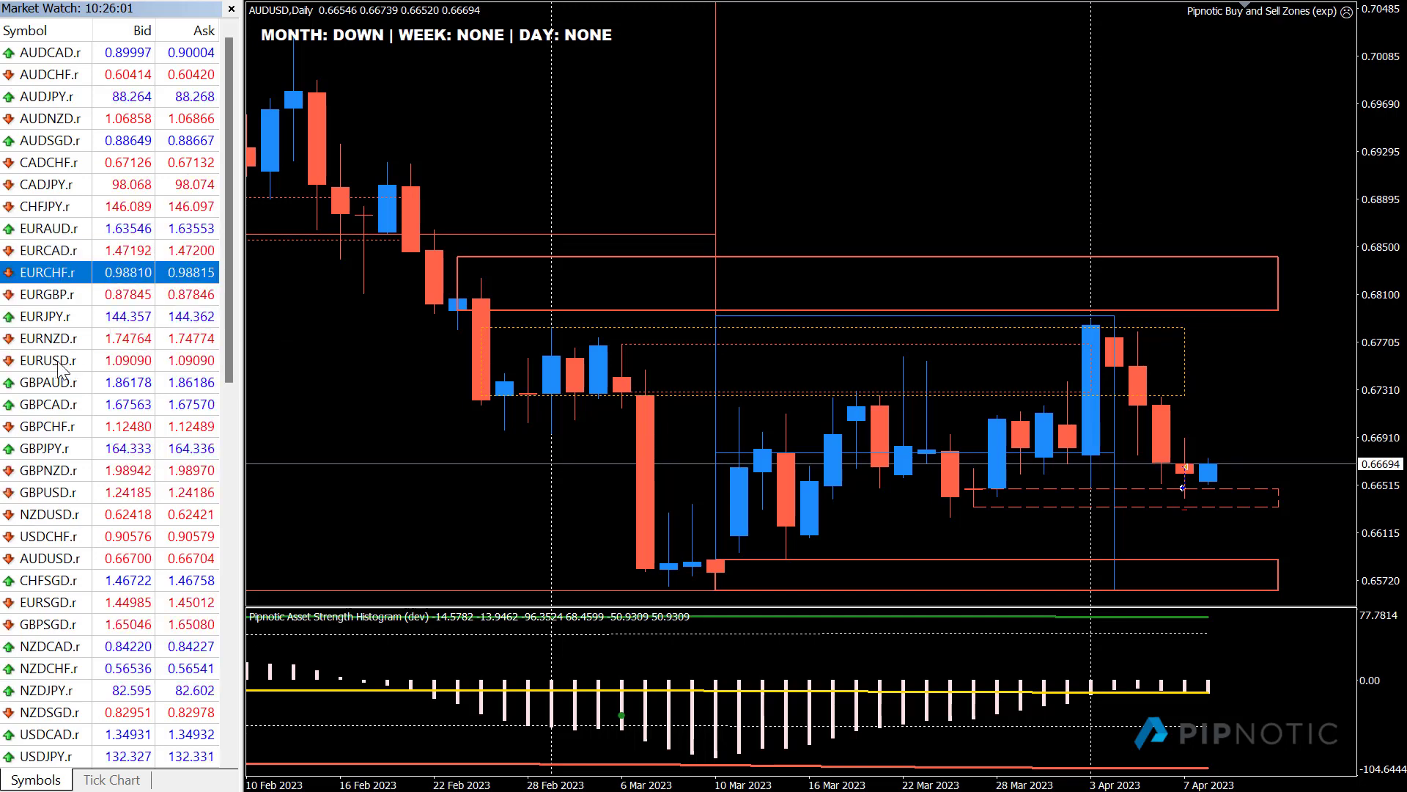
drag(110, 360, 506, 253)
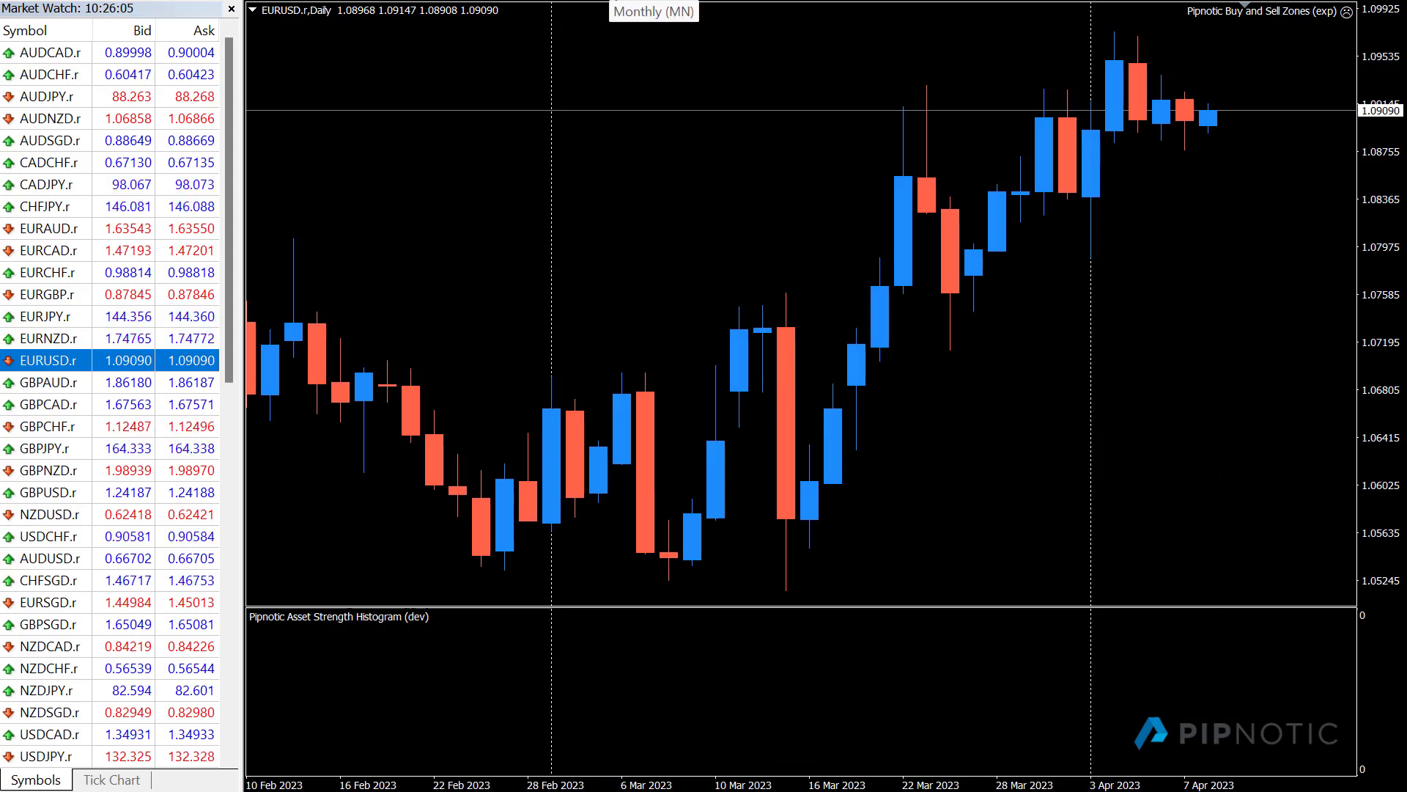
Switch the EURUSD.r chart to the Monthly timeframe, showing price history back to 2016
click(627, 37)
mouse_move(713, 135)
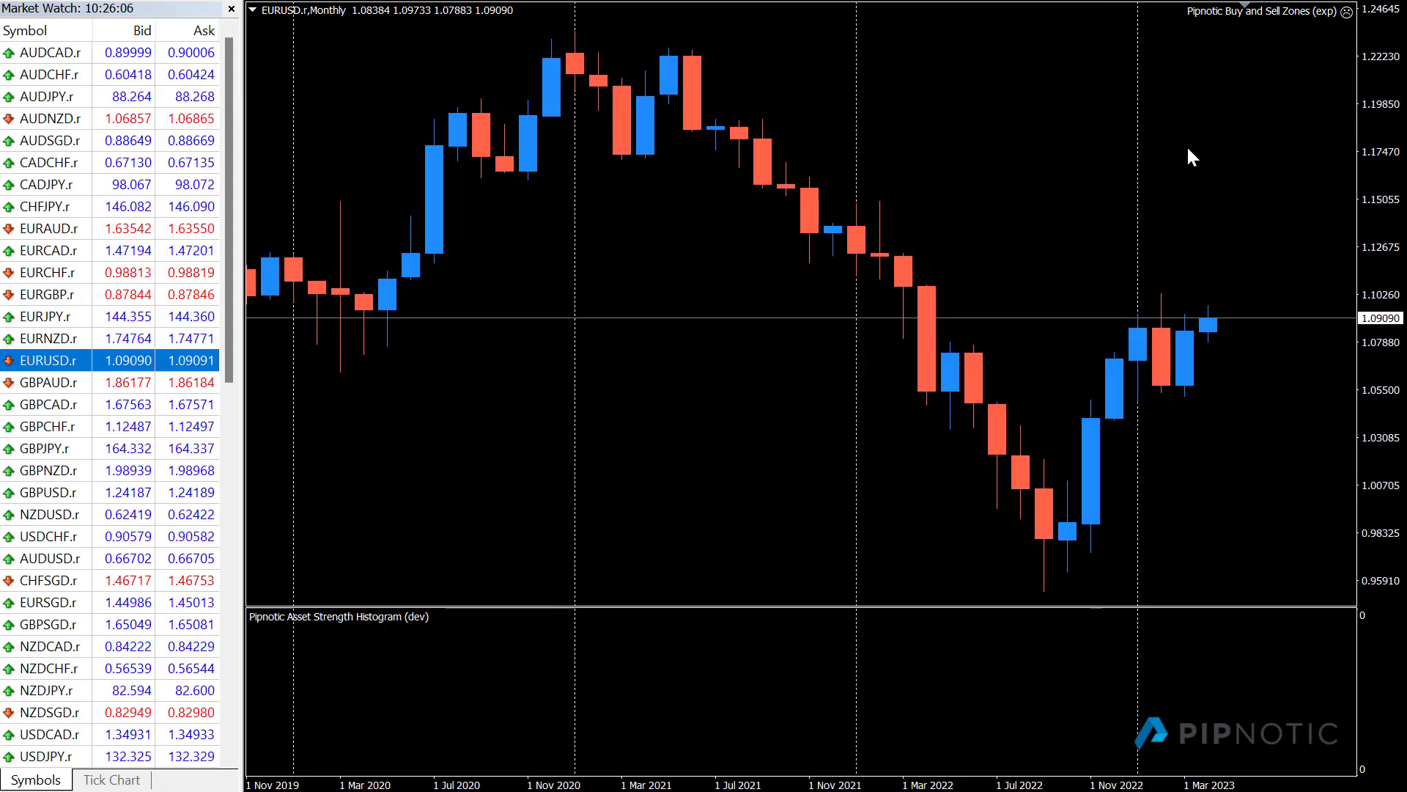
key(minus)
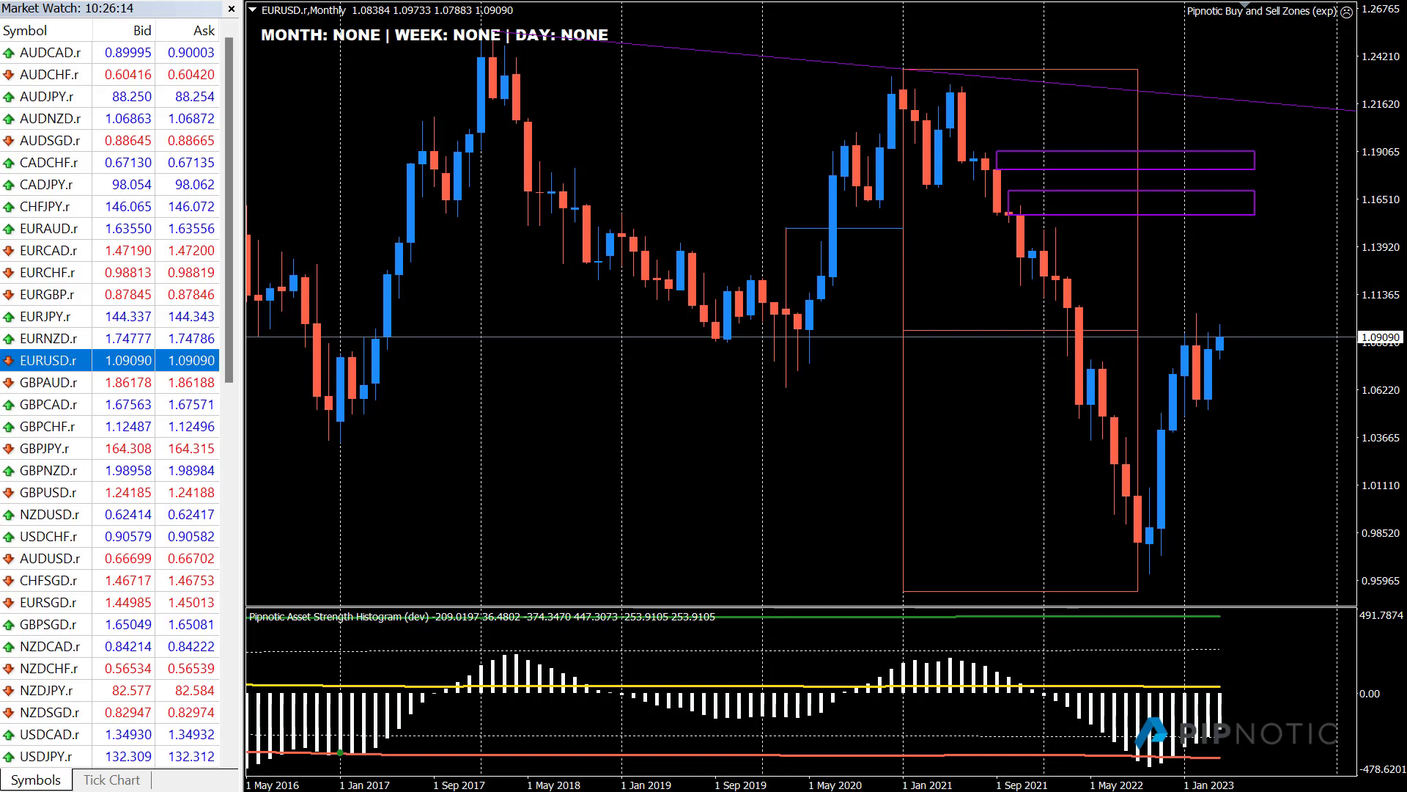
Box the zone from January 2017 to 2022 at about 1.04 to 1.09, its late-2019 touch and the 2017 rally
drag(339, 435, 1129, 342)
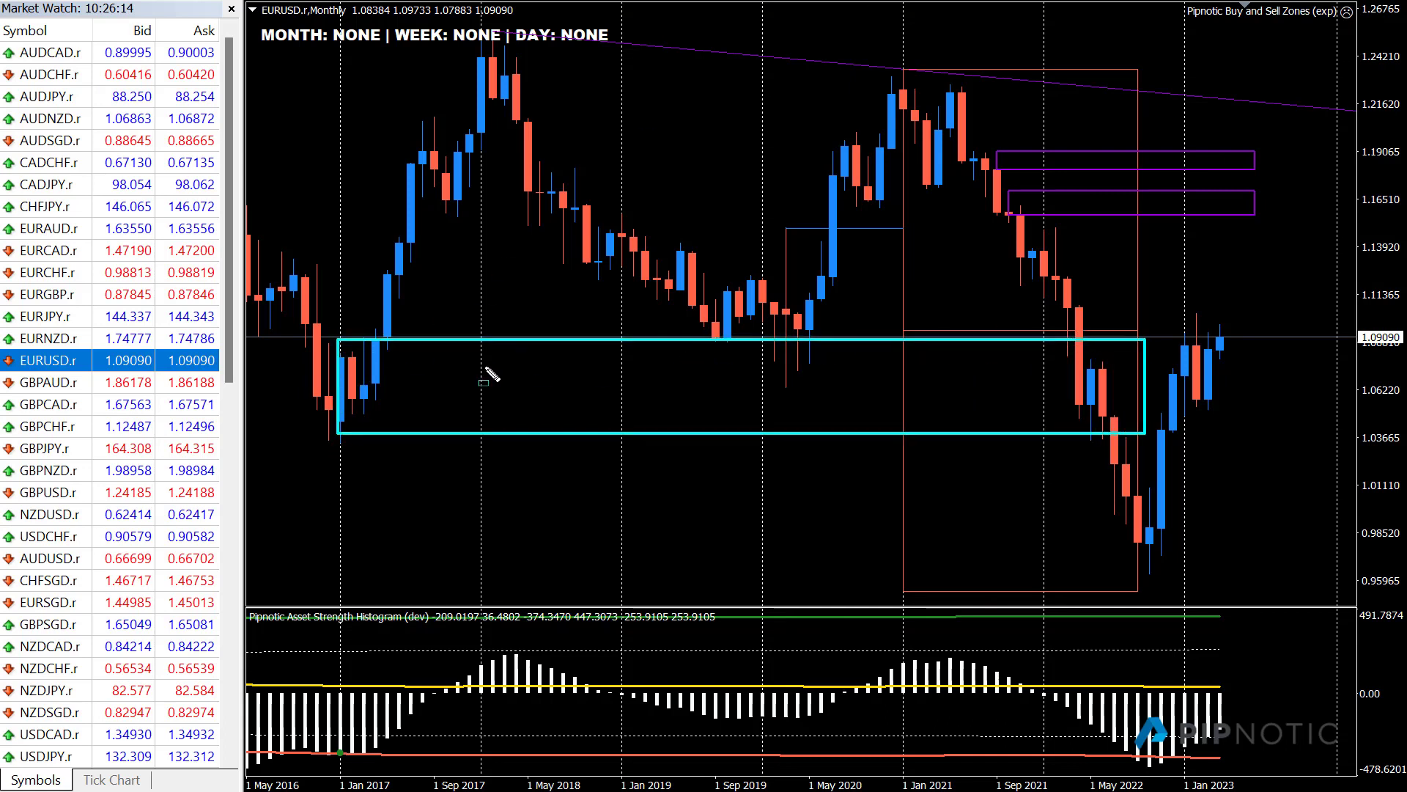
click(708, 326)
drag(380, 337, 406, 133)
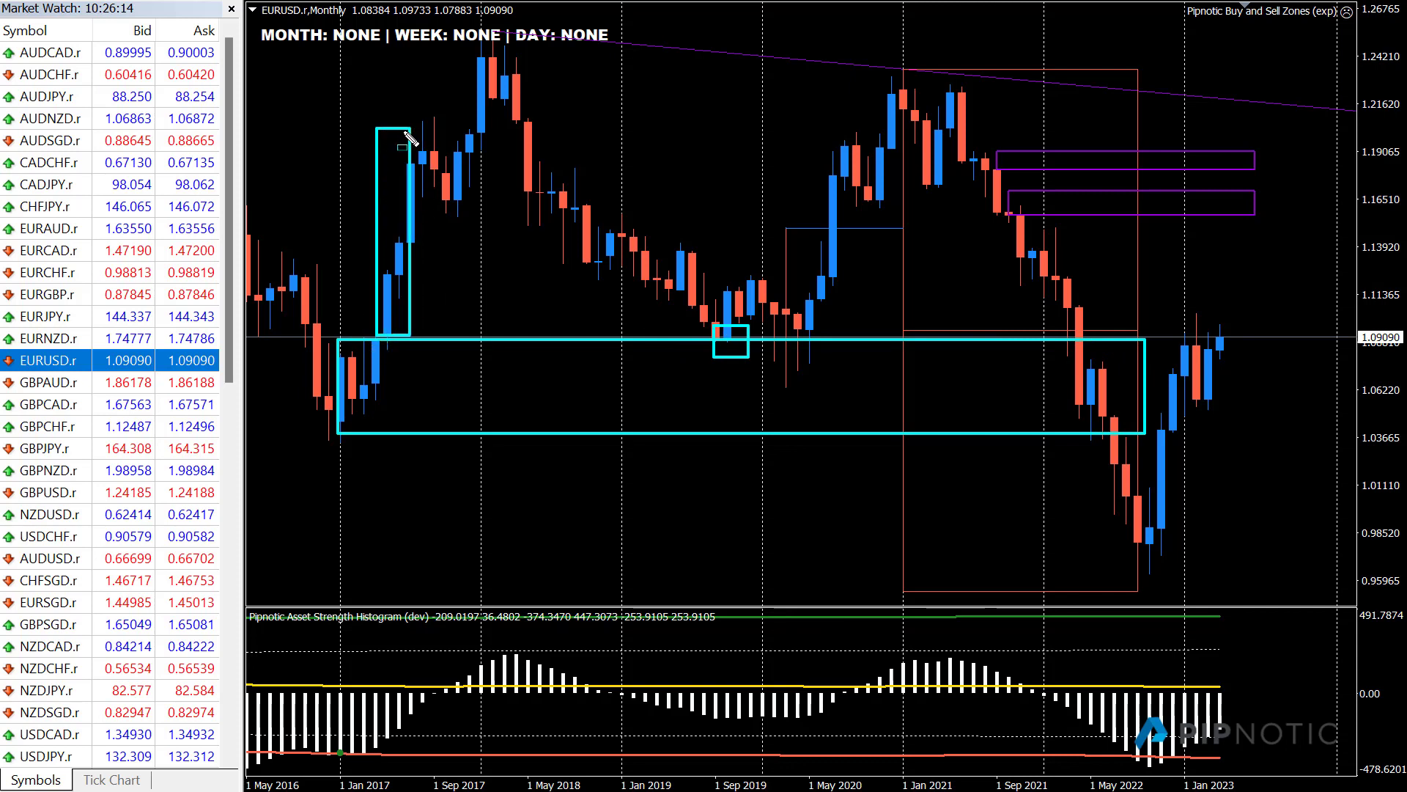
Draw level lines under the 2017–2018 and 2018–2019 swing lows and mark the early-2020 lows inside the boxed zone
click(540, 214)
click(550, 283)
click(649, 284)
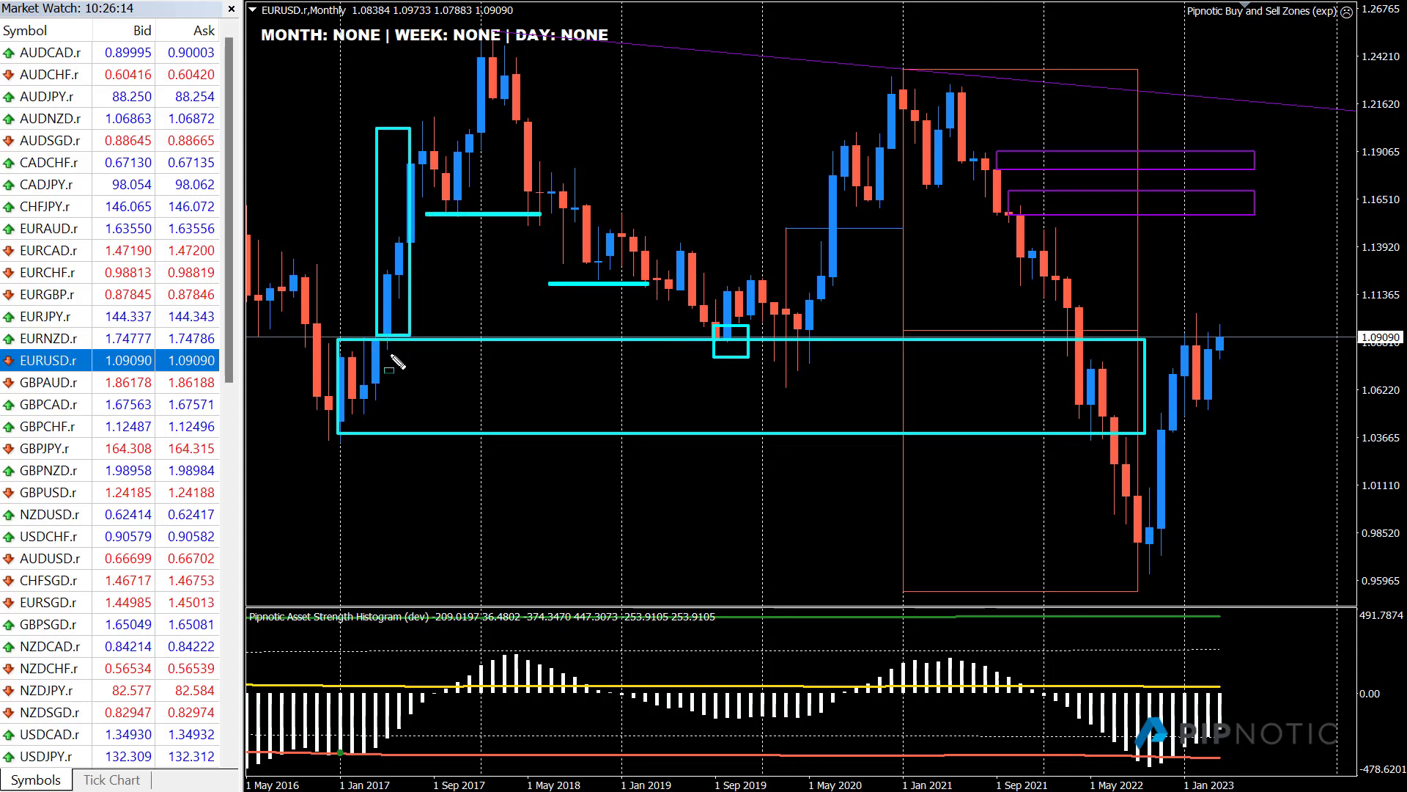
drag(757, 344, 825, 368)
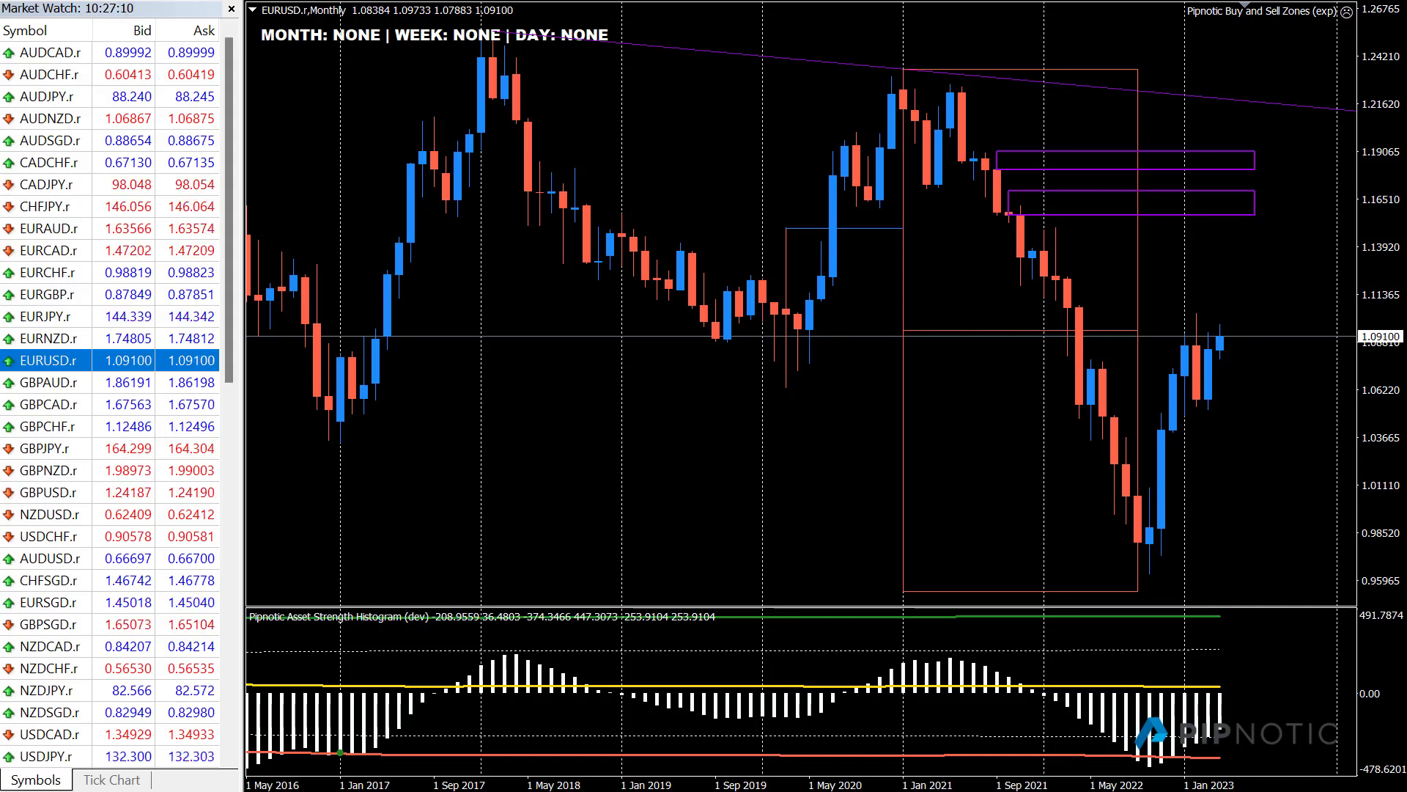
Switch EURUSD.r to the W1 timeframe and box the zone from early 2017 to 2022 at about 1.063 to 1.084
text(w1)
key(Return)
key(minus)
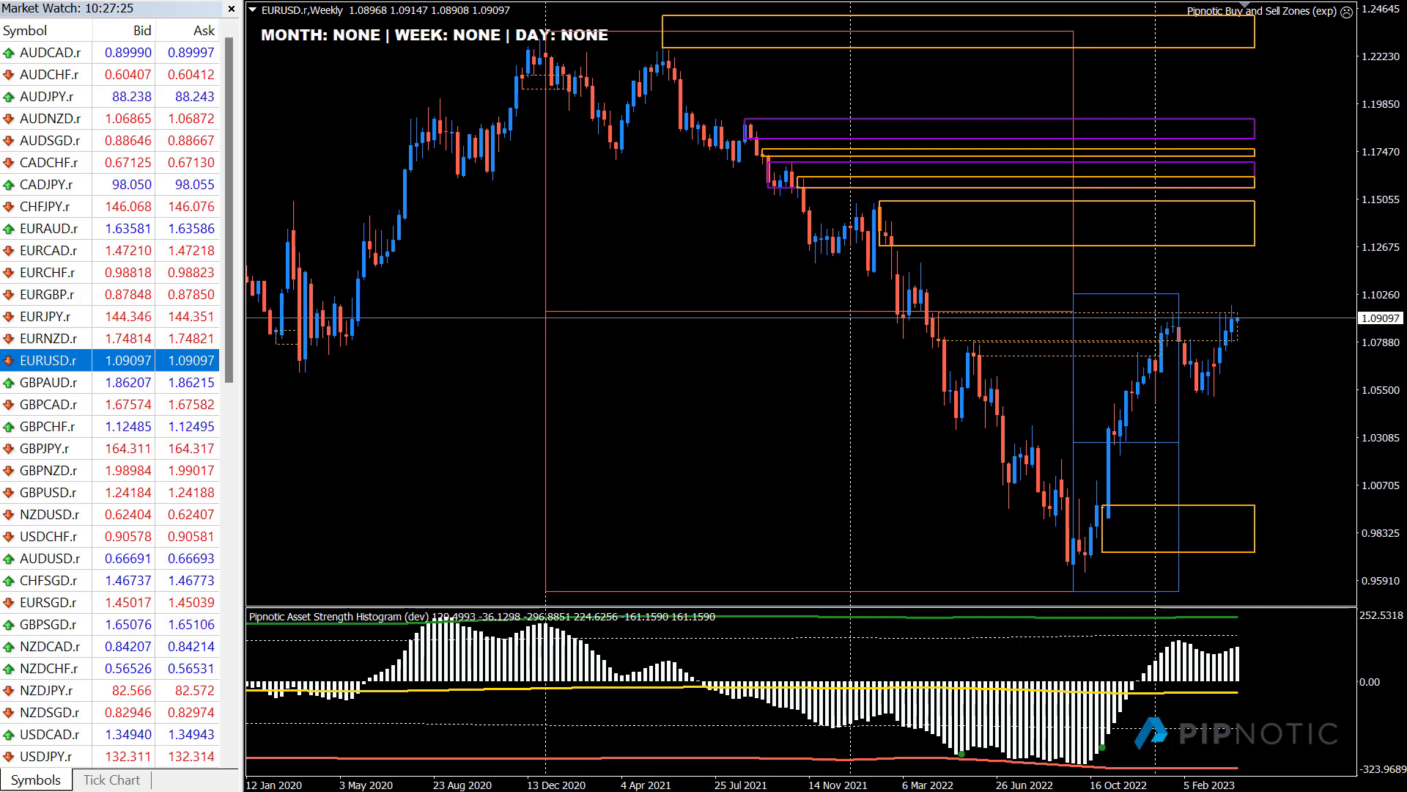
key(minus)
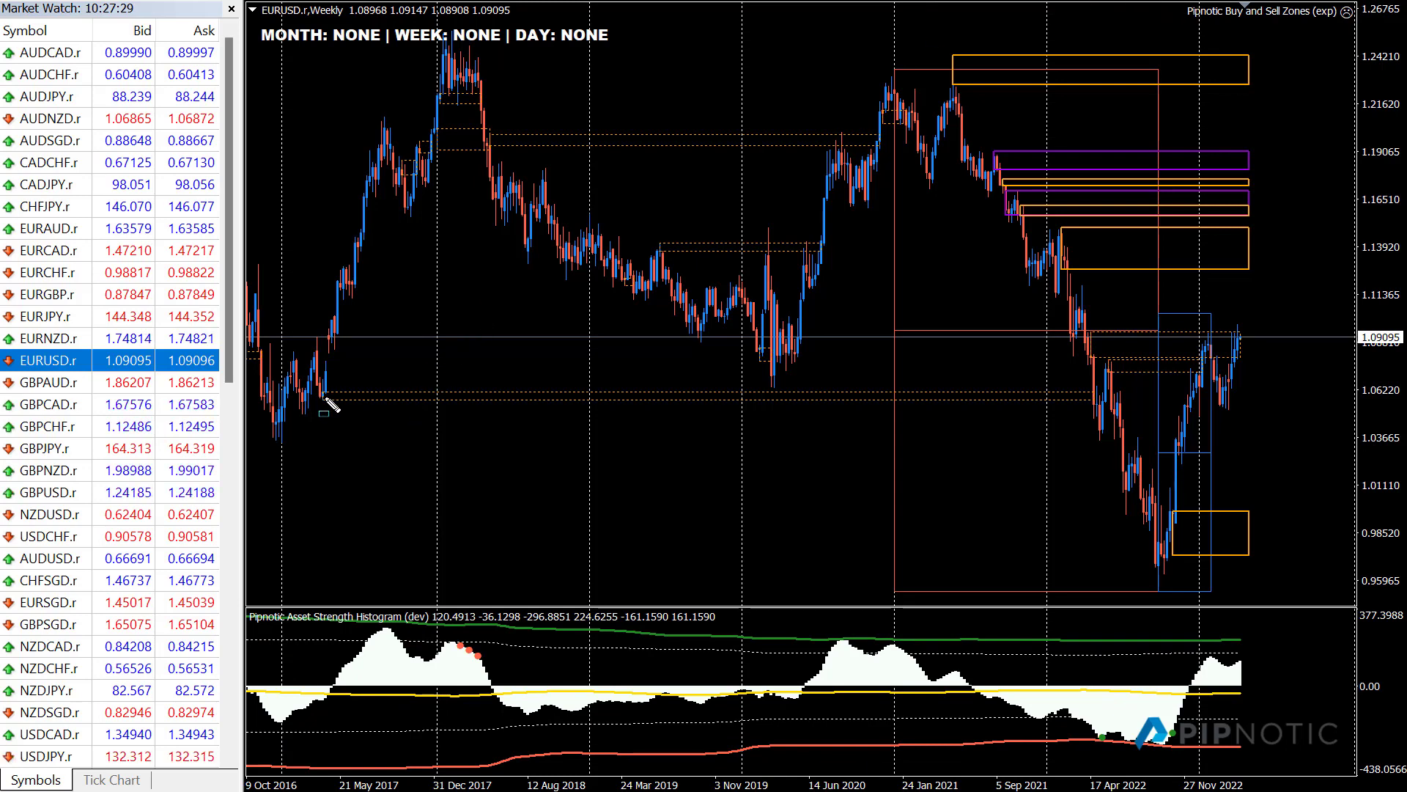
mouse_move(321, 350)
mouse_down()
mouse_move(663, 401)
mouse_move(1099, 394)
mouse_up()
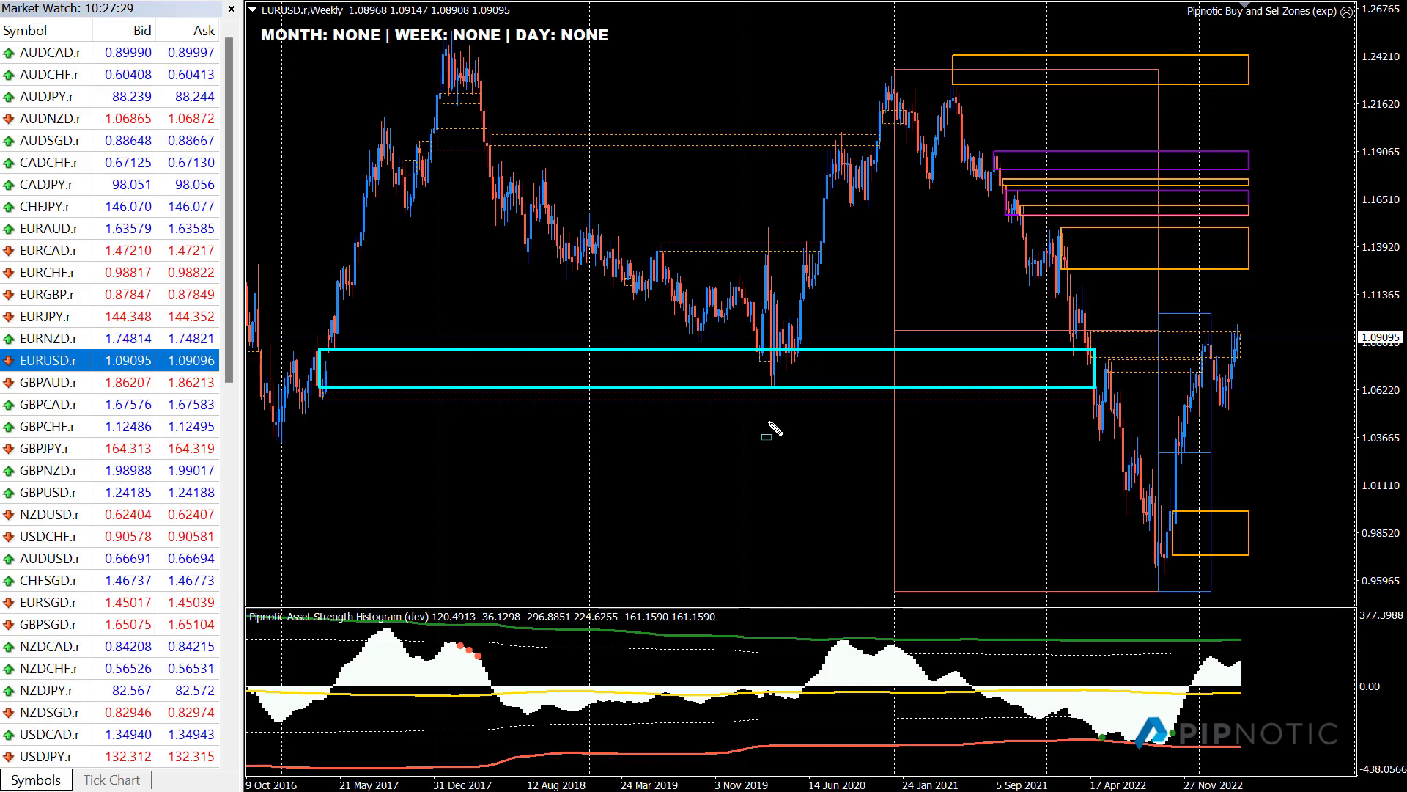
Clear the old box and box the weekly supply area from spring 2022 at about 1.097 to 1.12
key(Delete)
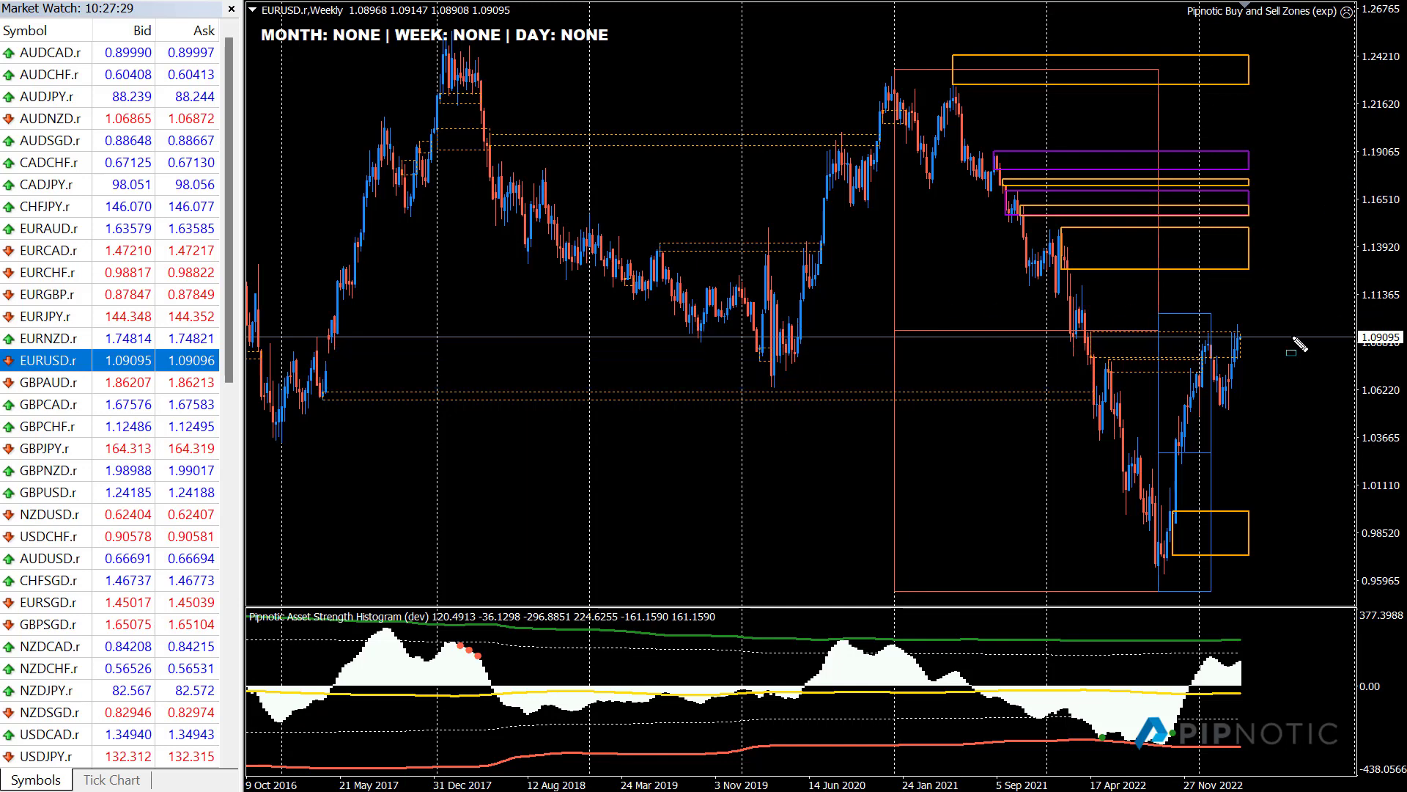
drag(1075, 283, 1318, 326)
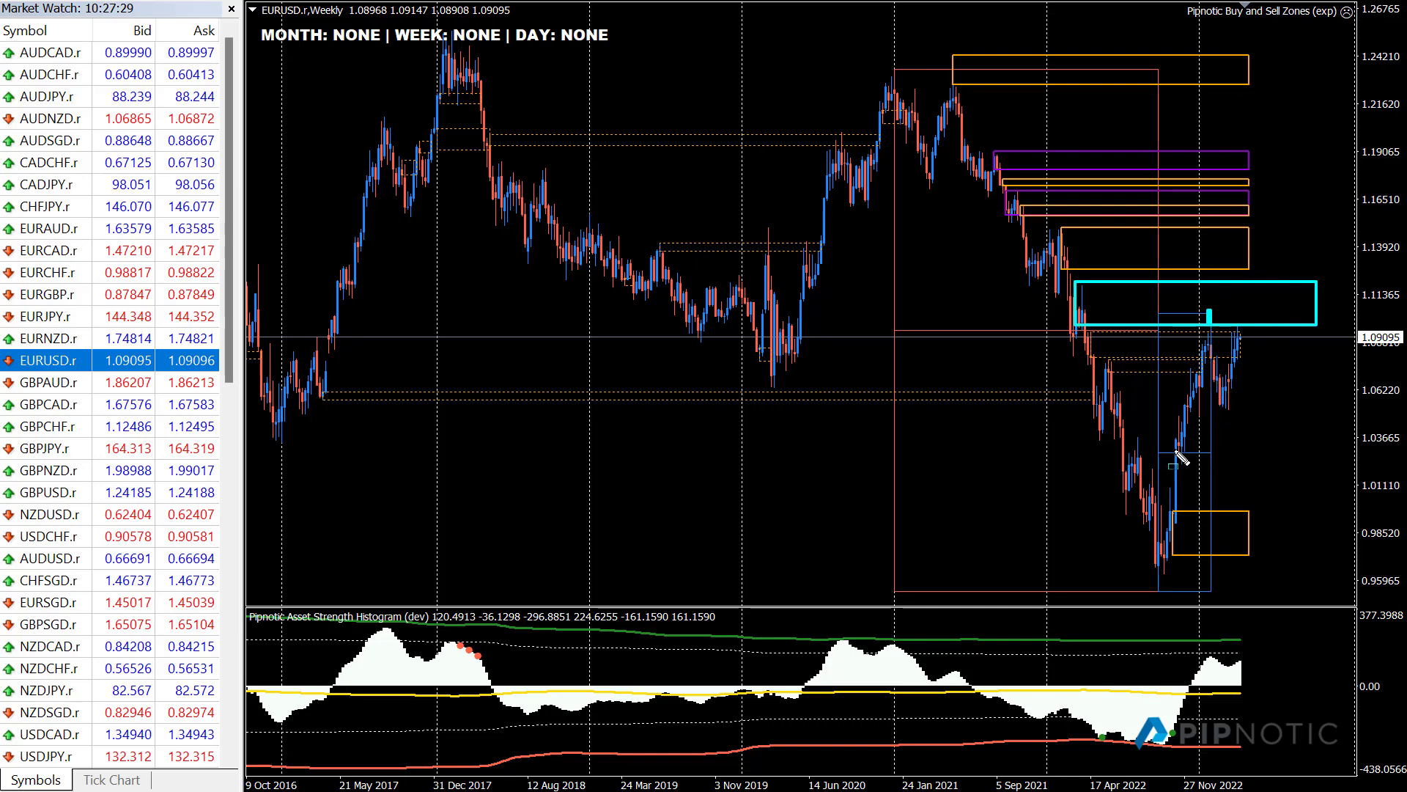
Box the late-2022 rally with a level line at about 1.033, and box the buy zone at about 0.972 to 0.998
drag(1175, 450, 1184, 515)
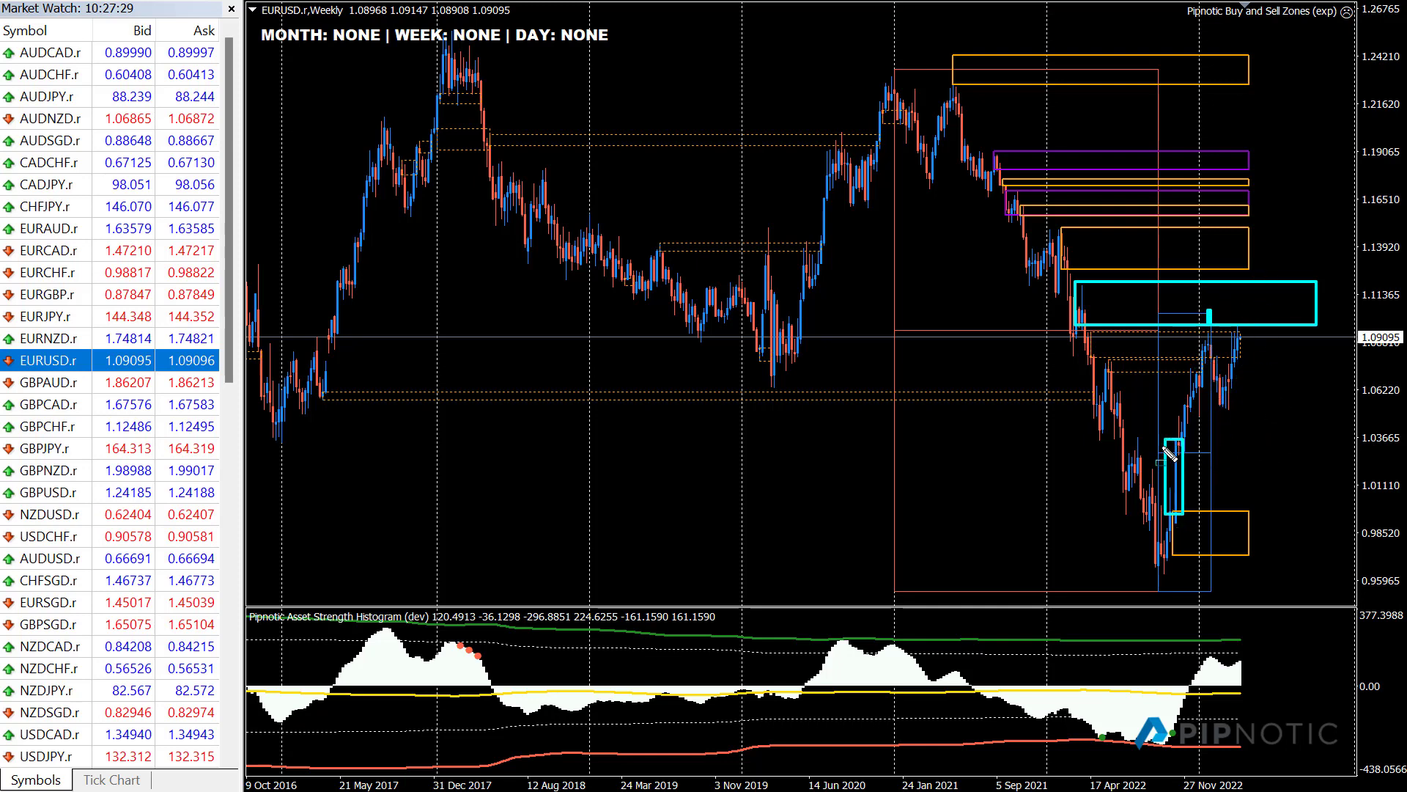
drag(1165, 445, 1320, 444)
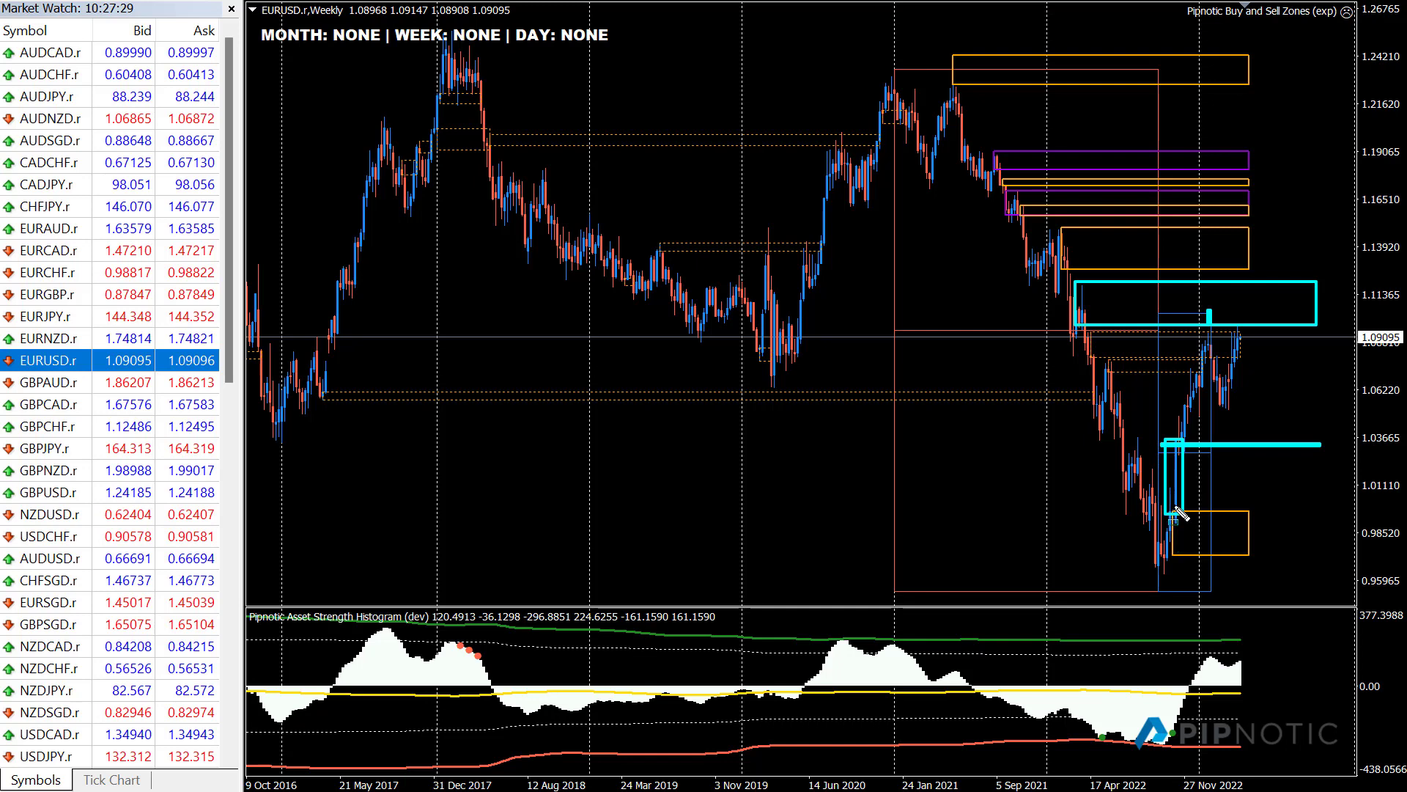
drag(1173, 507, 1279, 556)
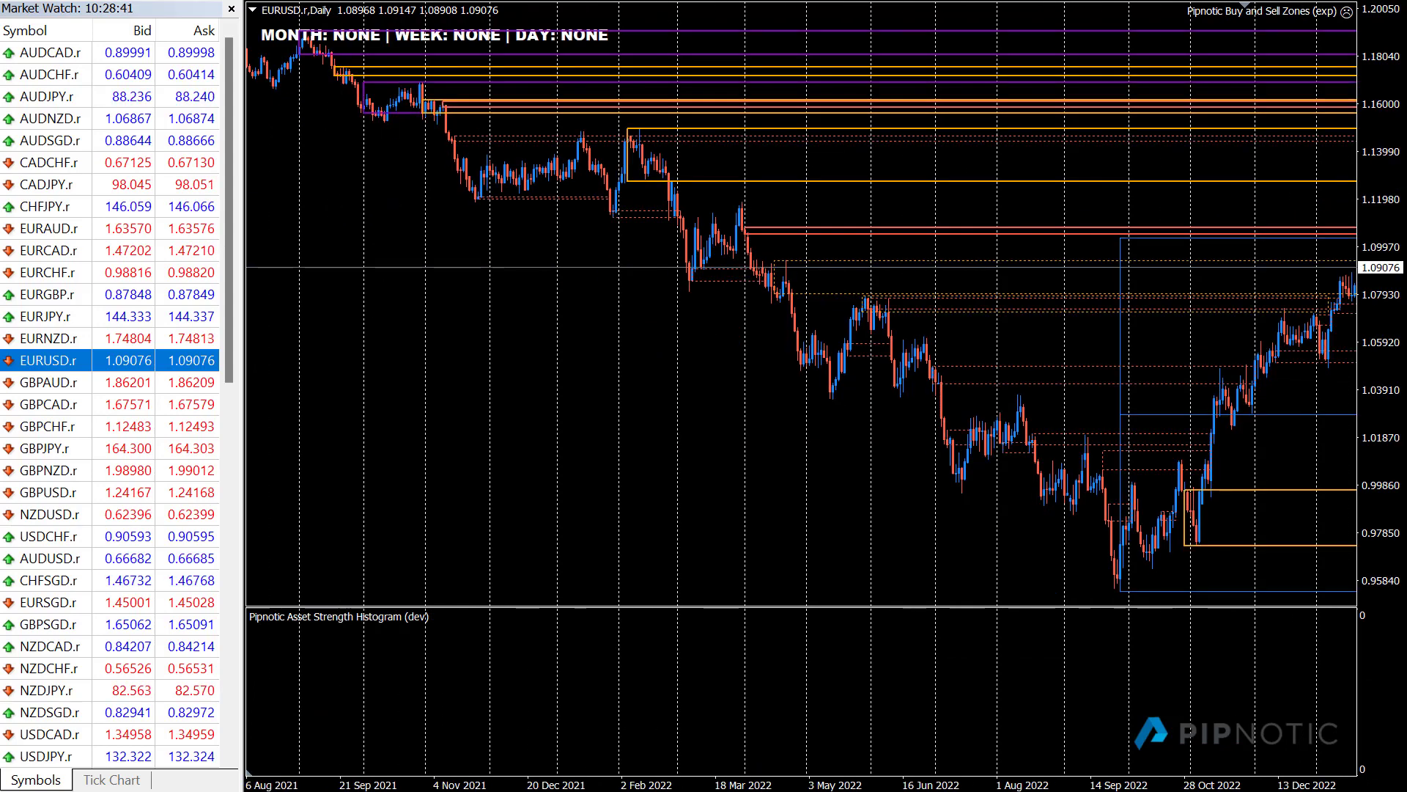
Look through the Daily EURUSD.r price history back to January 2020, including the stacked zones formed during 2021 and 2022
scroll(671, 282, up, 10)
right_click(590, 226)
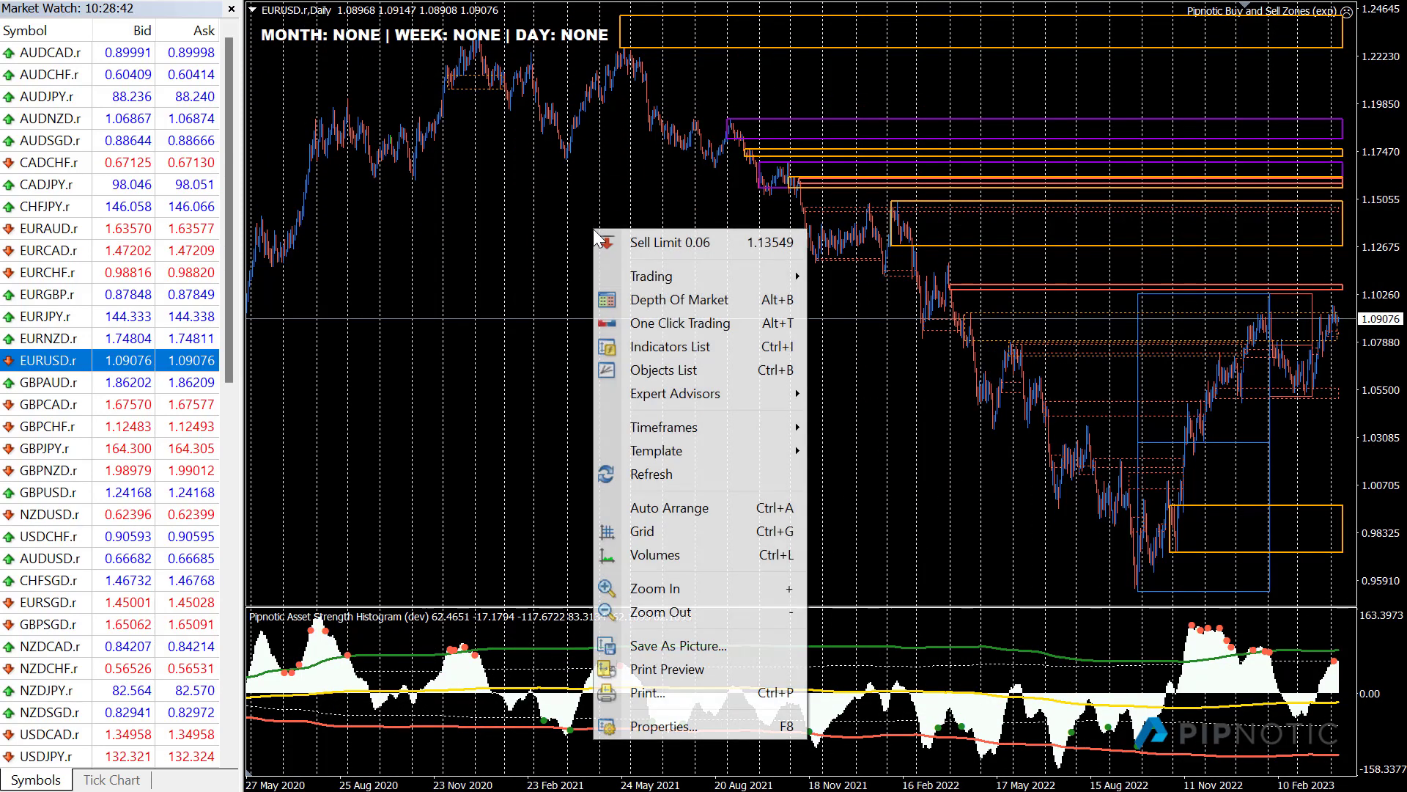
click(464, 217)
scroll(538, 227, up, 3)
right_click(538, 229)
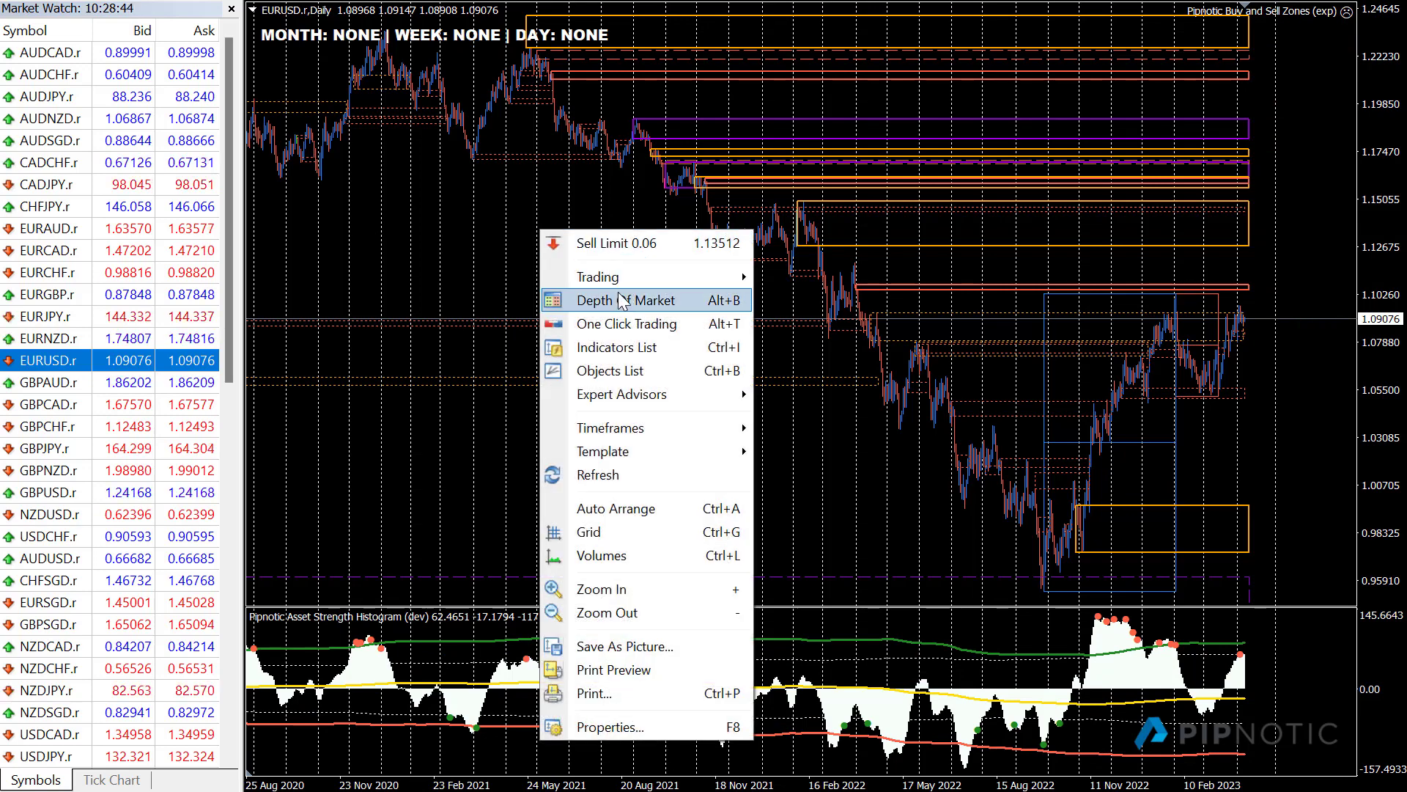
click(761, 191)
scroll(761, 191, up, 5)
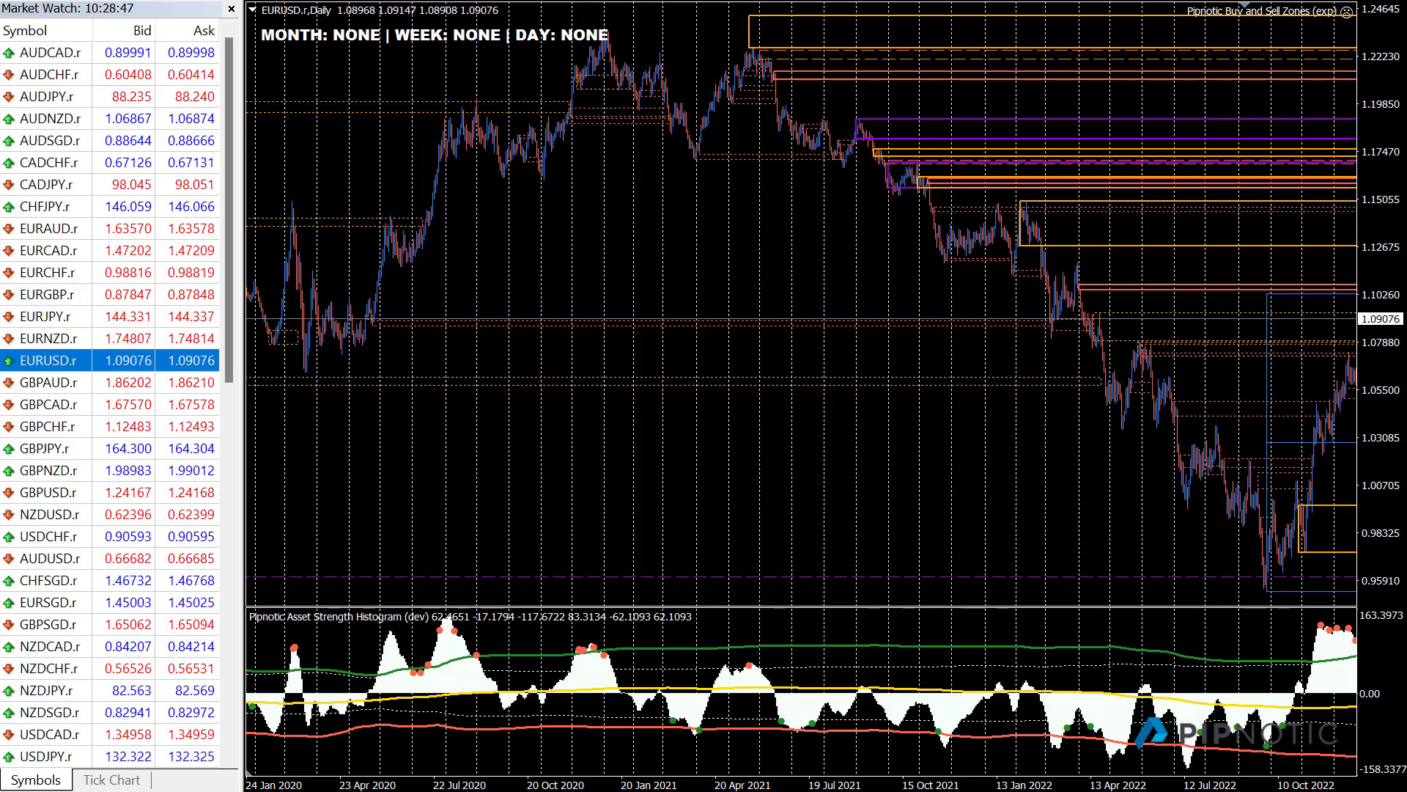
Inspect the daily EURUSD.r candles and zones up close from March 2021 through April 2023
key(plus)
key(plus)
key(plus)
scroll(720, 240, down, 5)
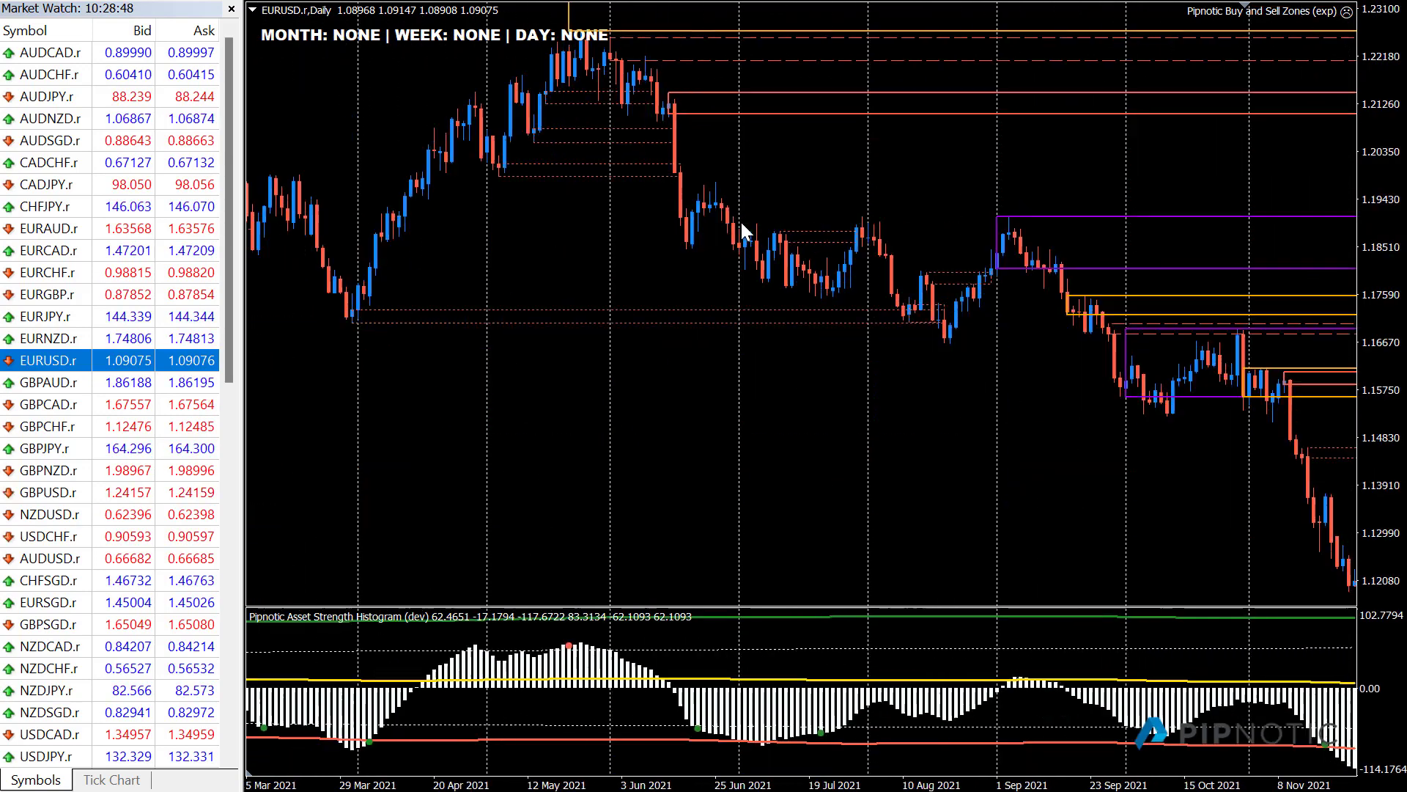
scroll(738, 227, down, 10)
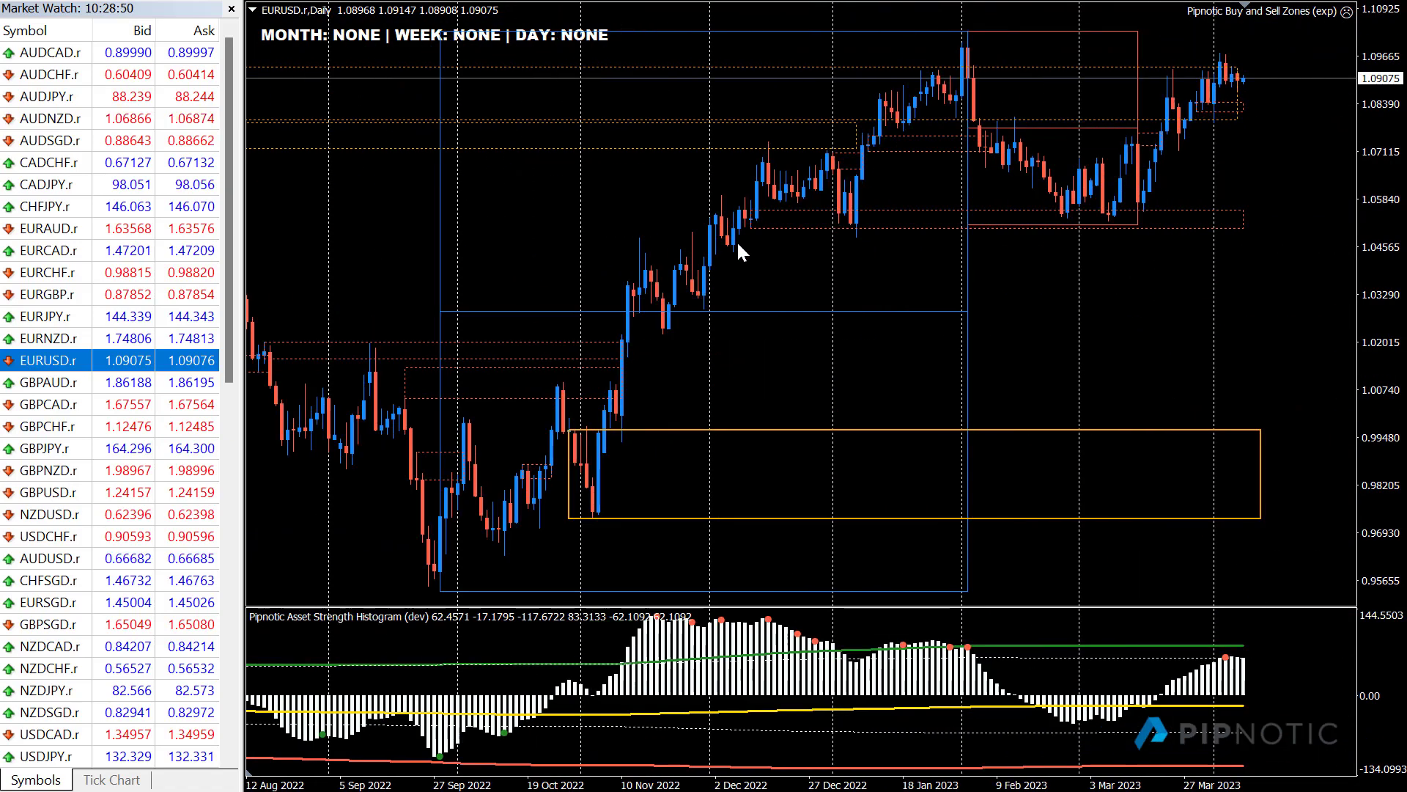
scroll(736, 239, up, 4)
key(minus)
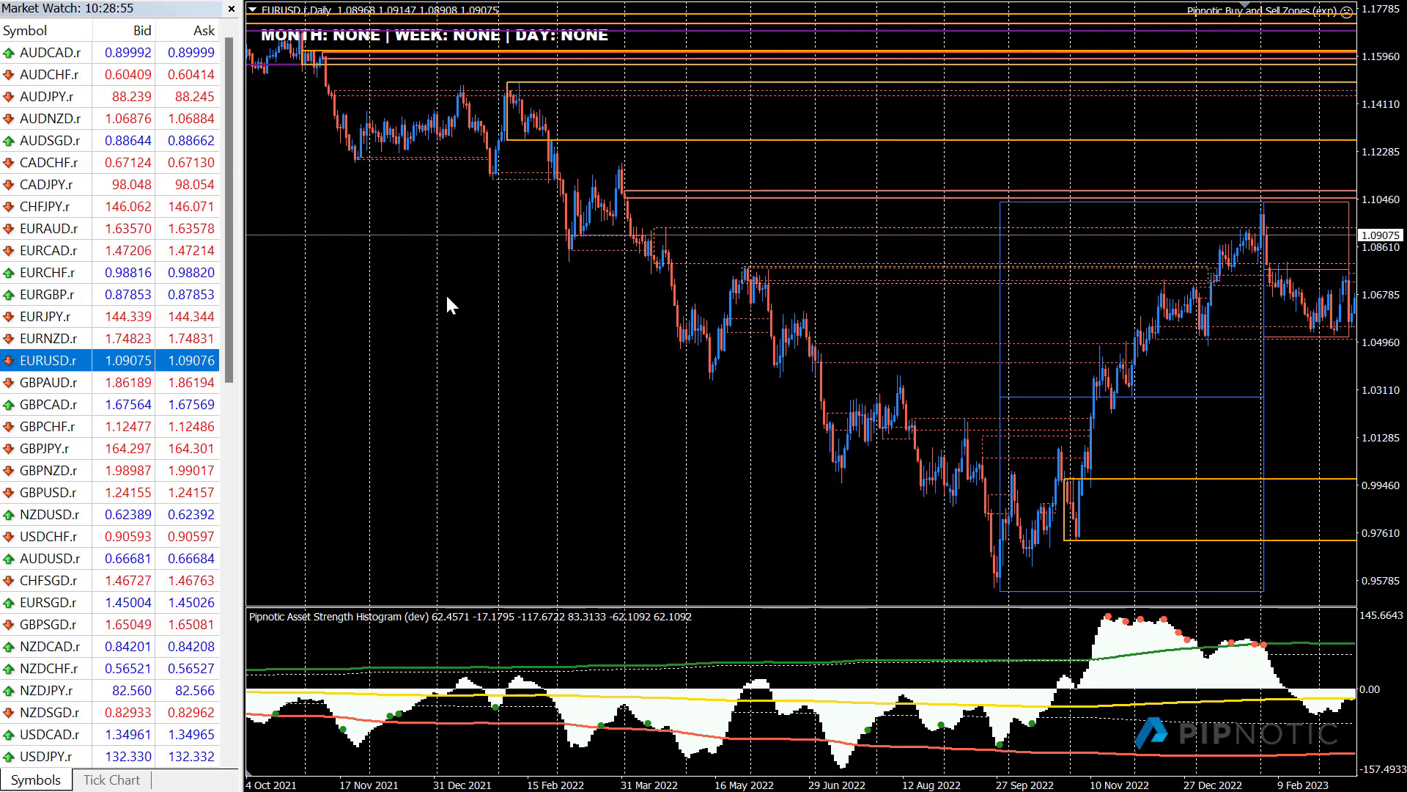
Mark the March 2022 swing highs with short red lines and box the zone above them at about 1.127 to 1.149
drag(440, 294, 457, 299)
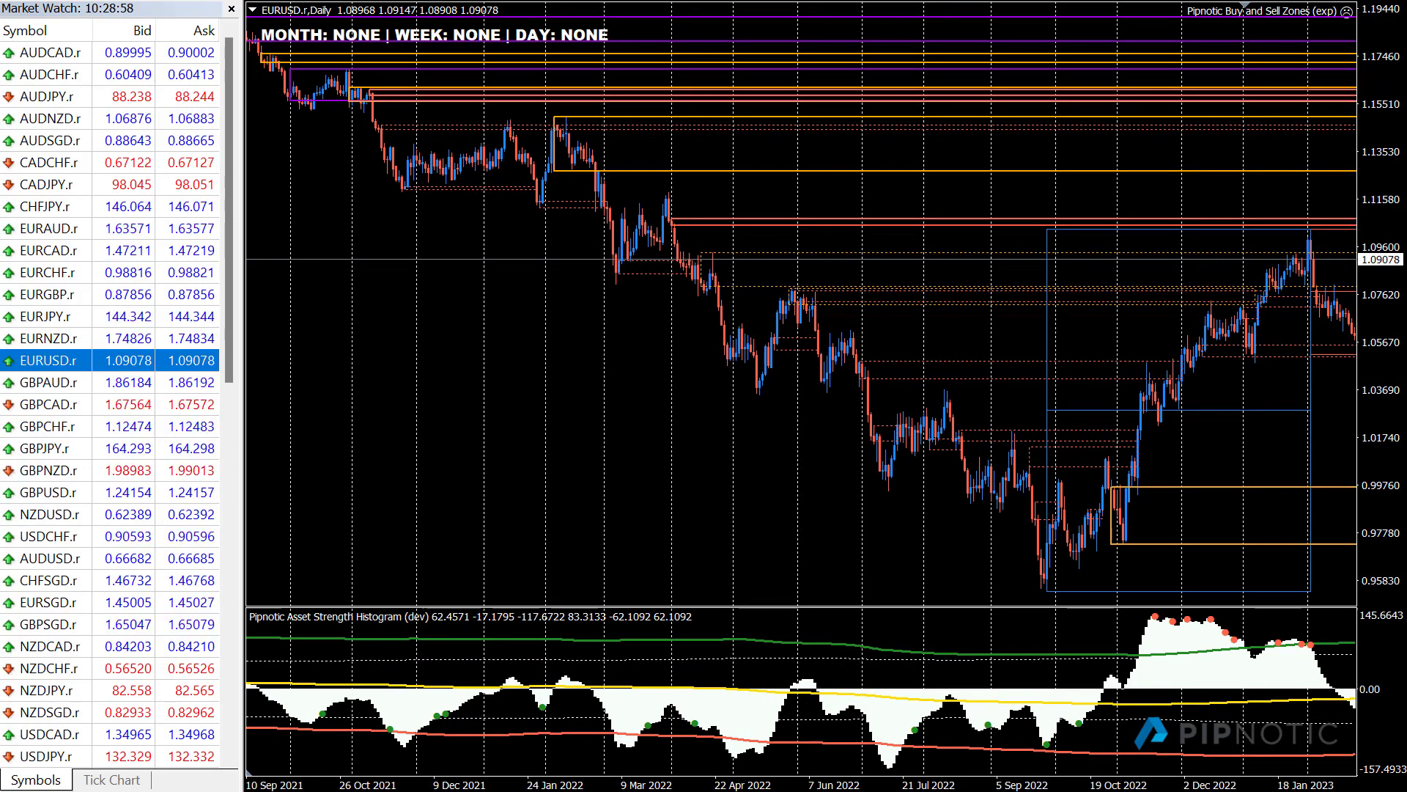
key(plus)
scroll(675, 192, down, 2)
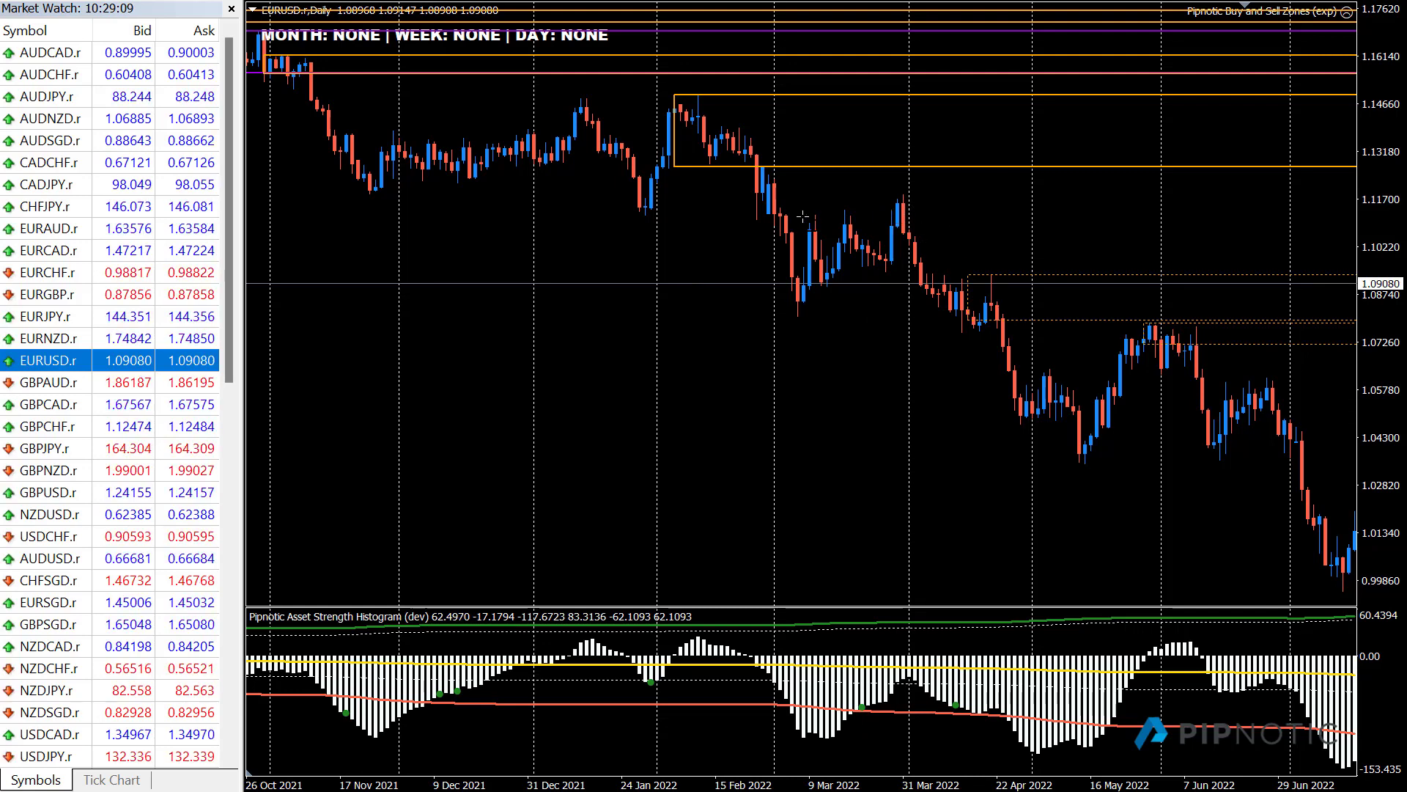
drag(797, 213, 843, 214)
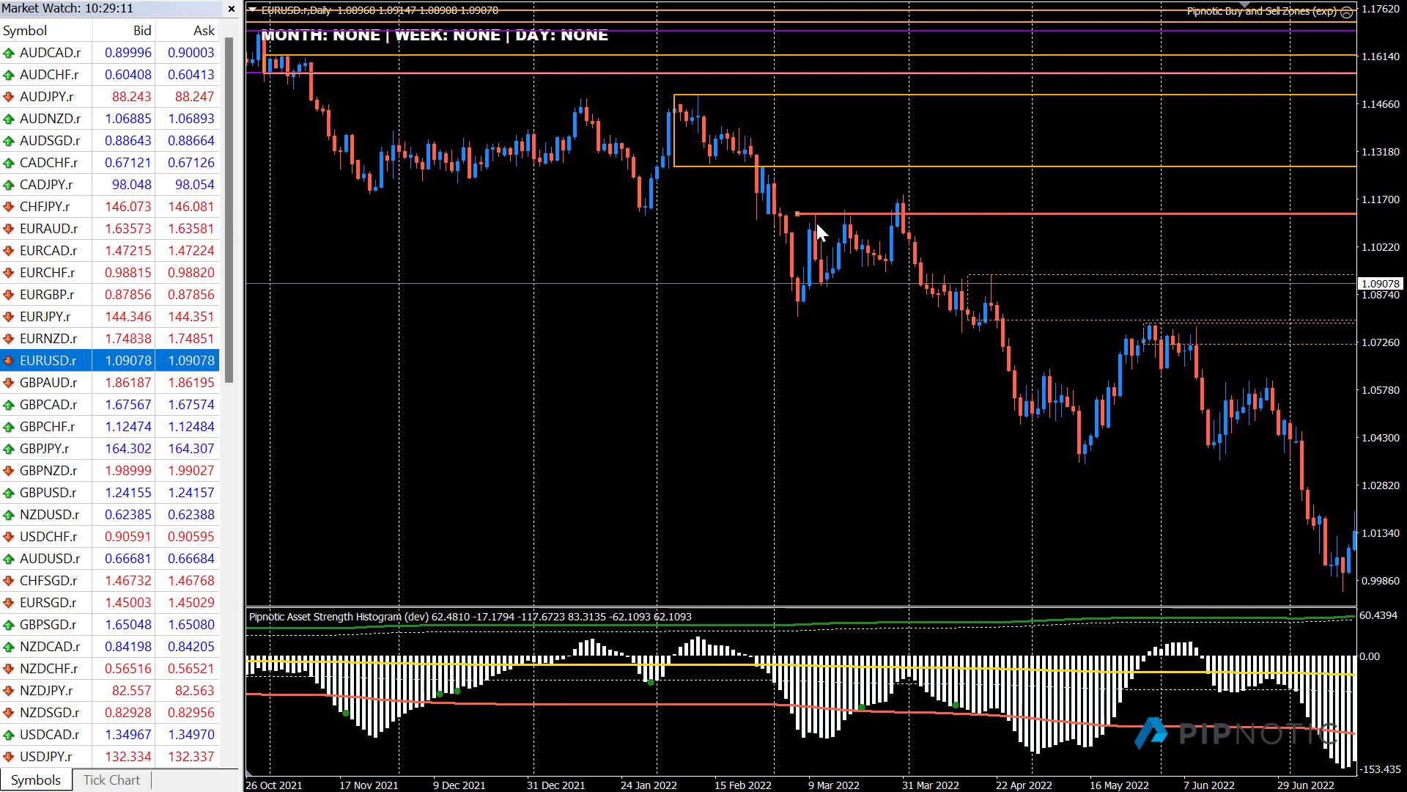
key(Delete)
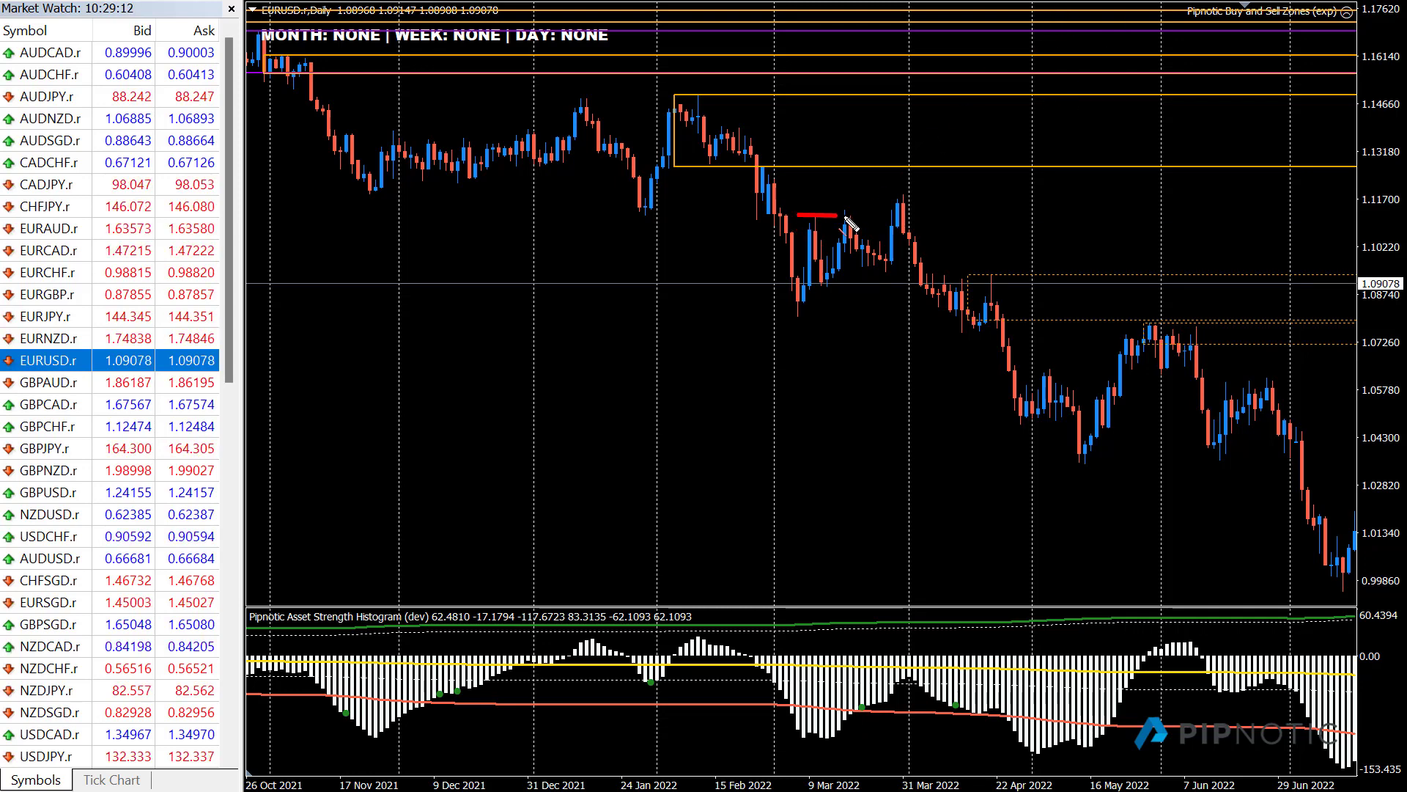
drag(885, 195, 940, 197)
mouse_move(707, 166)
mouse_down()
mouse_move(740, 100)
mouse_move(1137, 96)
mouse_up()
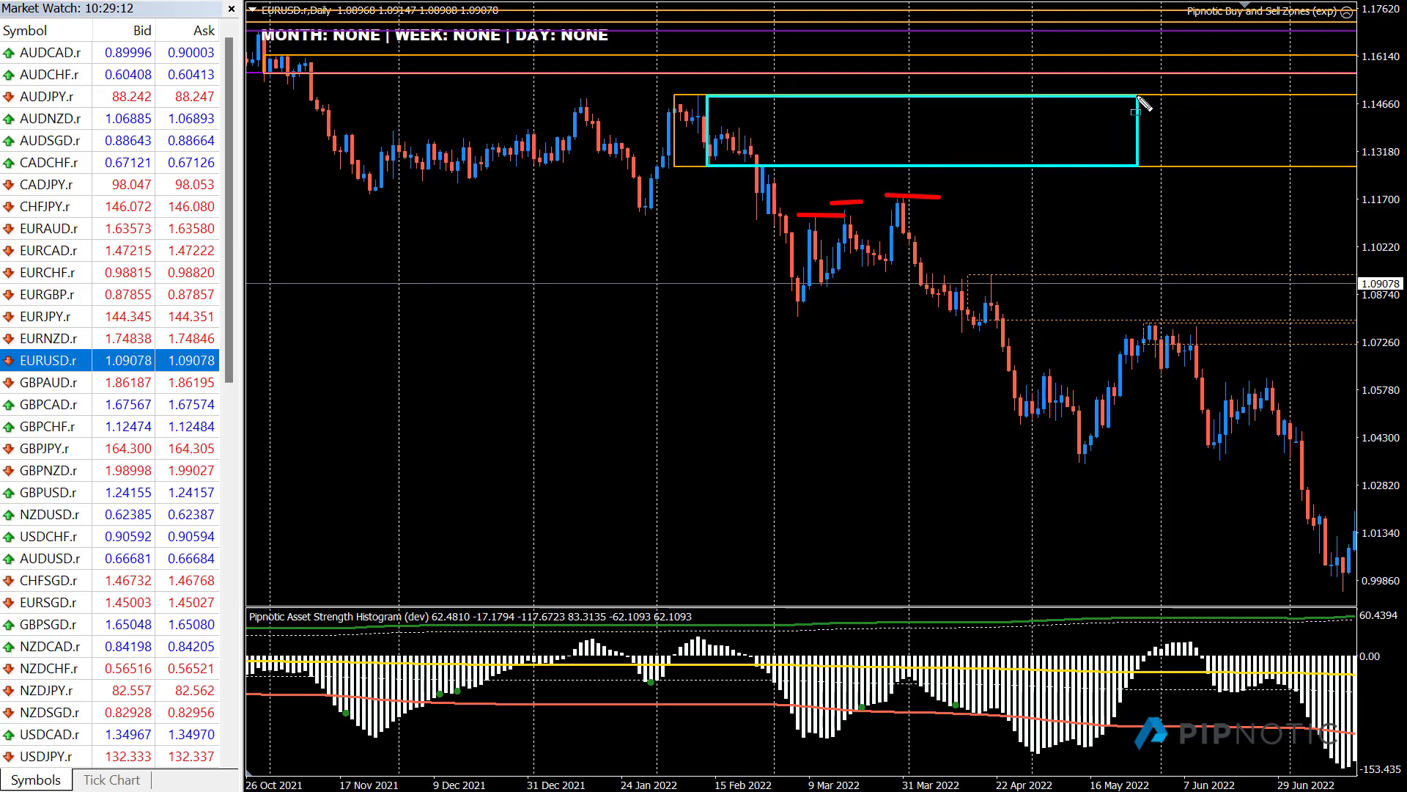
key(Escape)
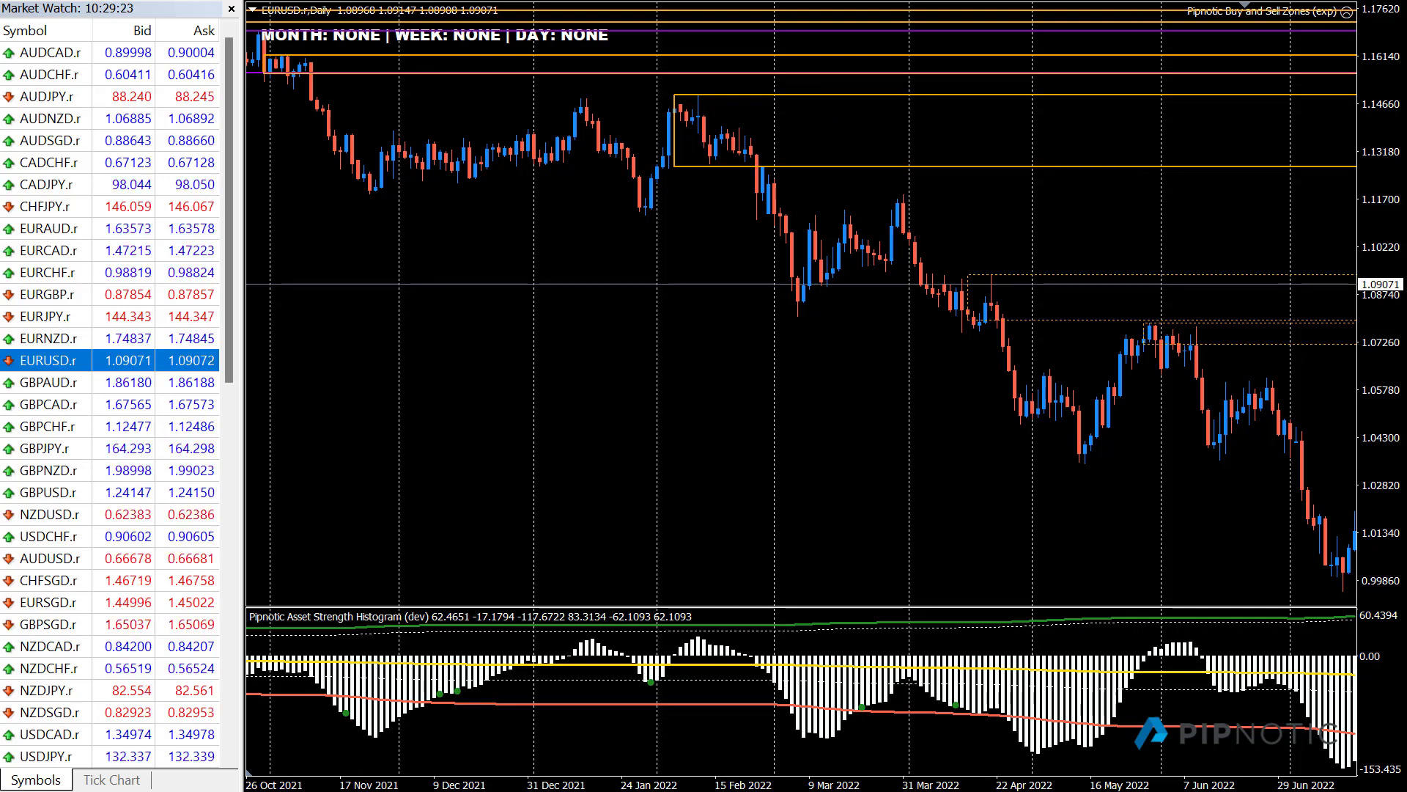
Draw rising red lines over the November 2022 to February 2023 rally and the March to April 2023 rally
key(minus)
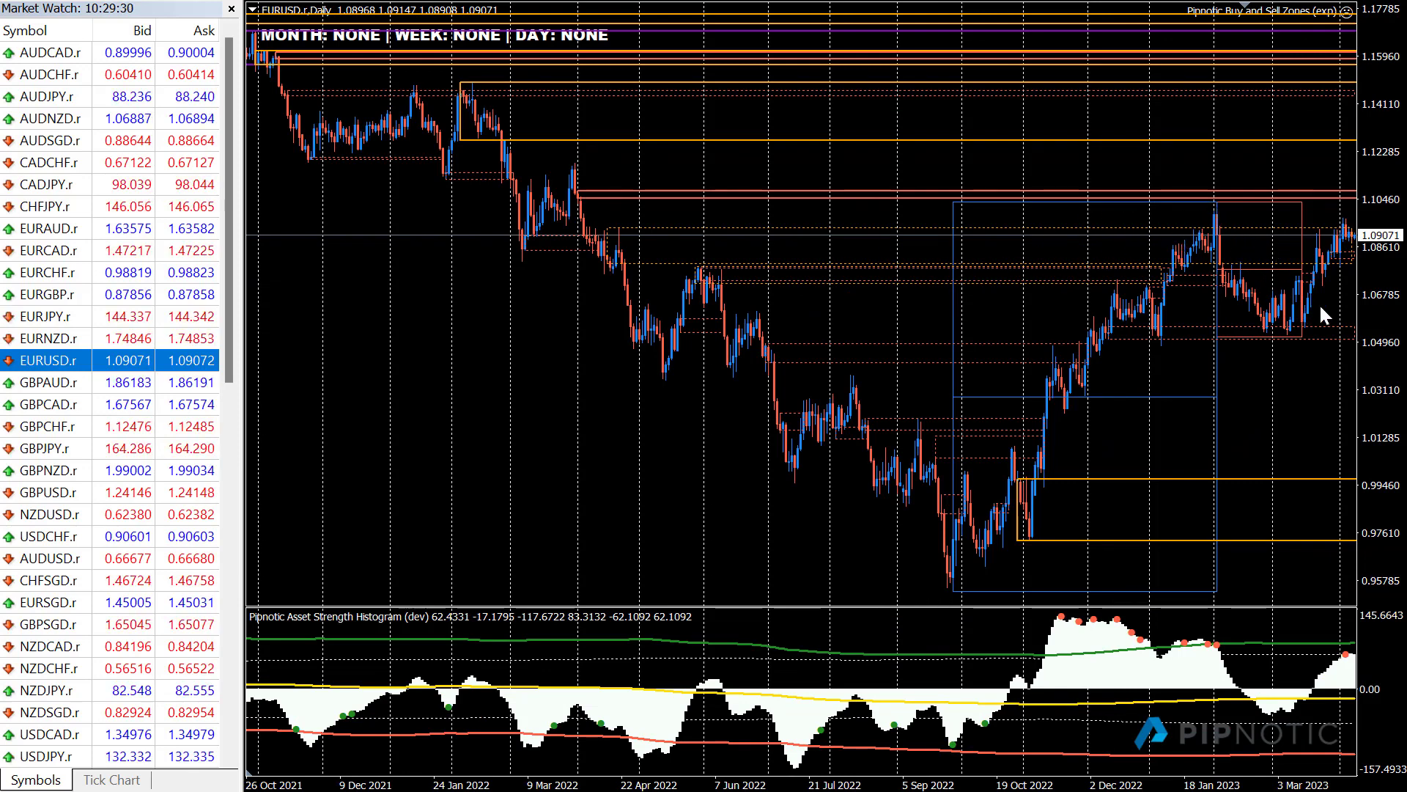
drag(1318, 302, 1202, 305)
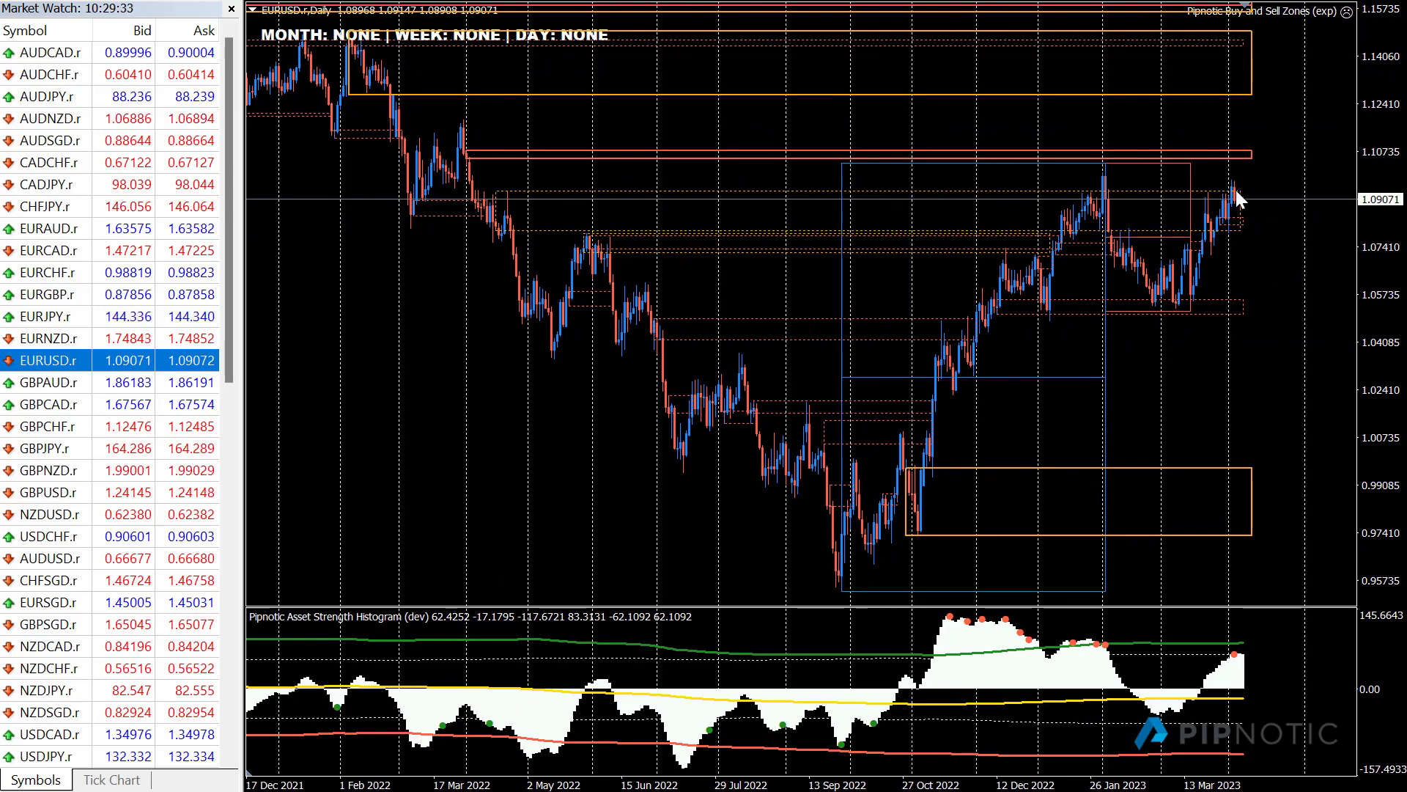
drag(1233, 253, 1312, 250)
drag(812, 239, 394, 209)
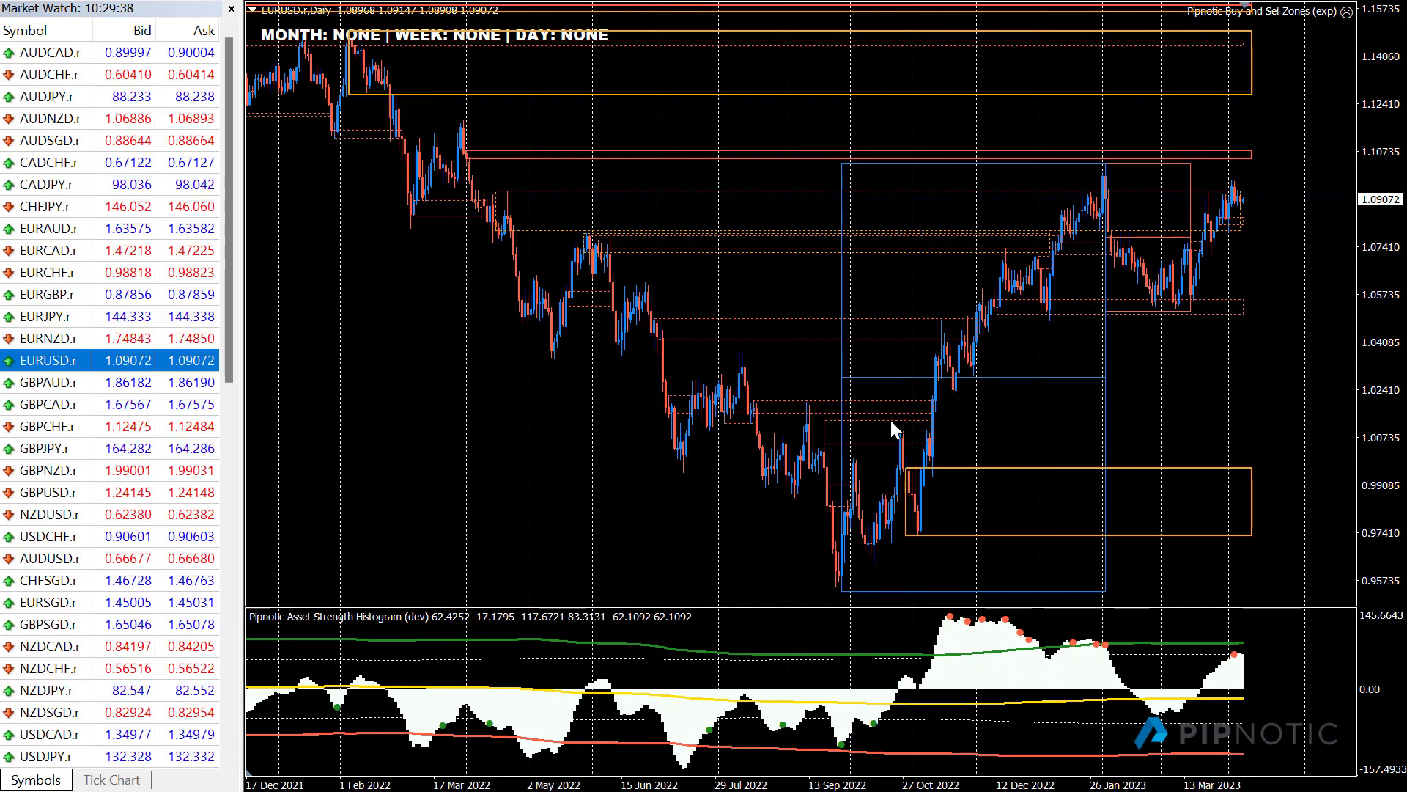
drag(719, 313, 933, 333)
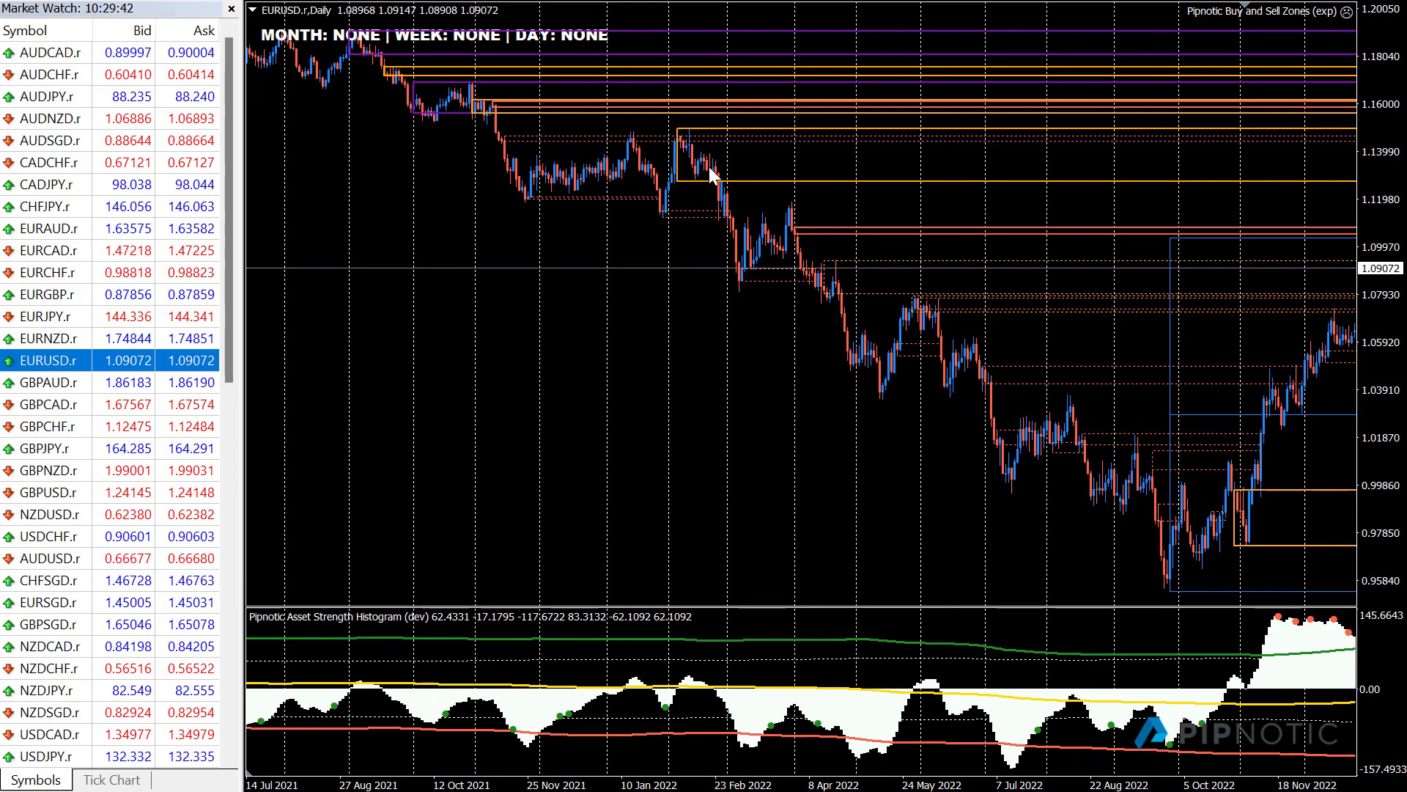
drag(826, 305, 410, 313)
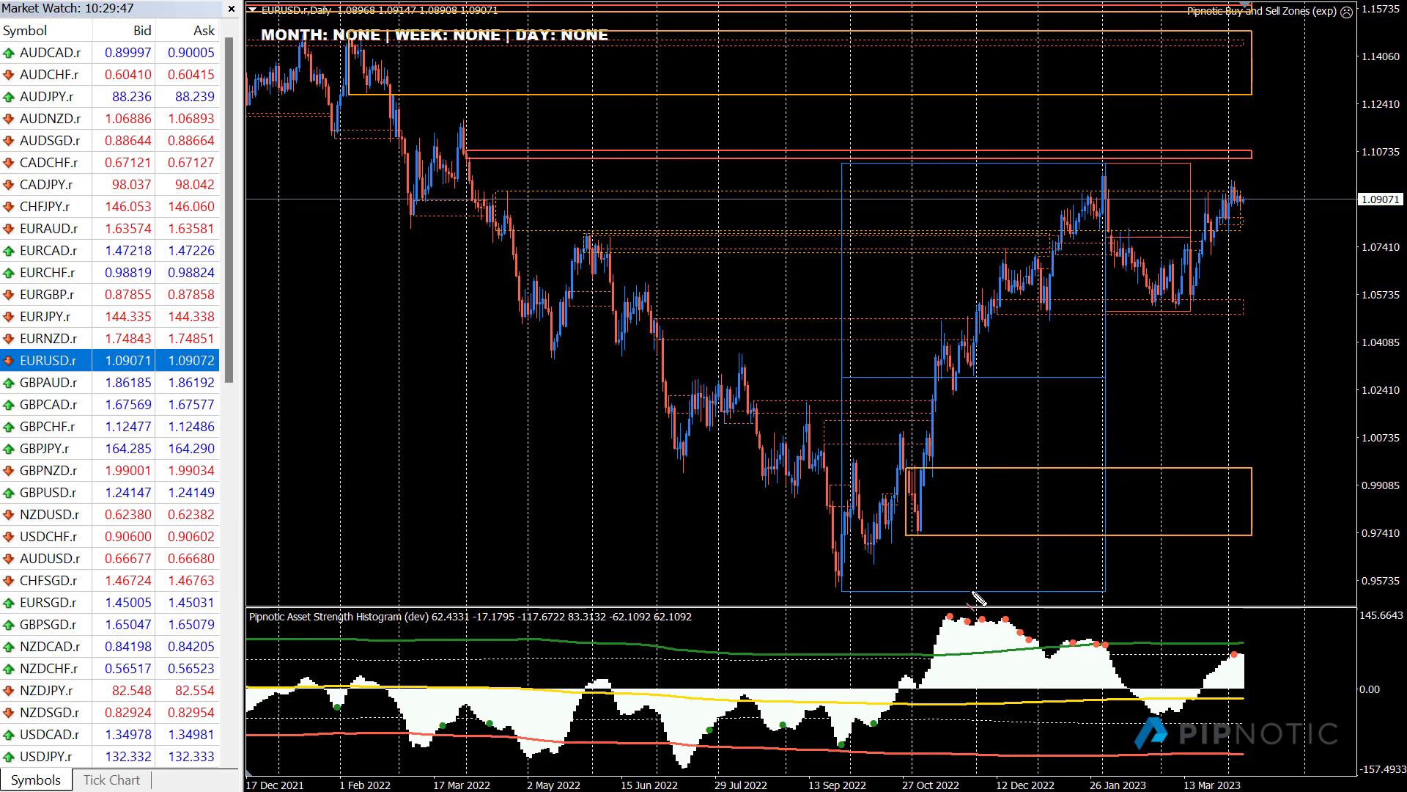
drag(925, 394, 1116, 160)
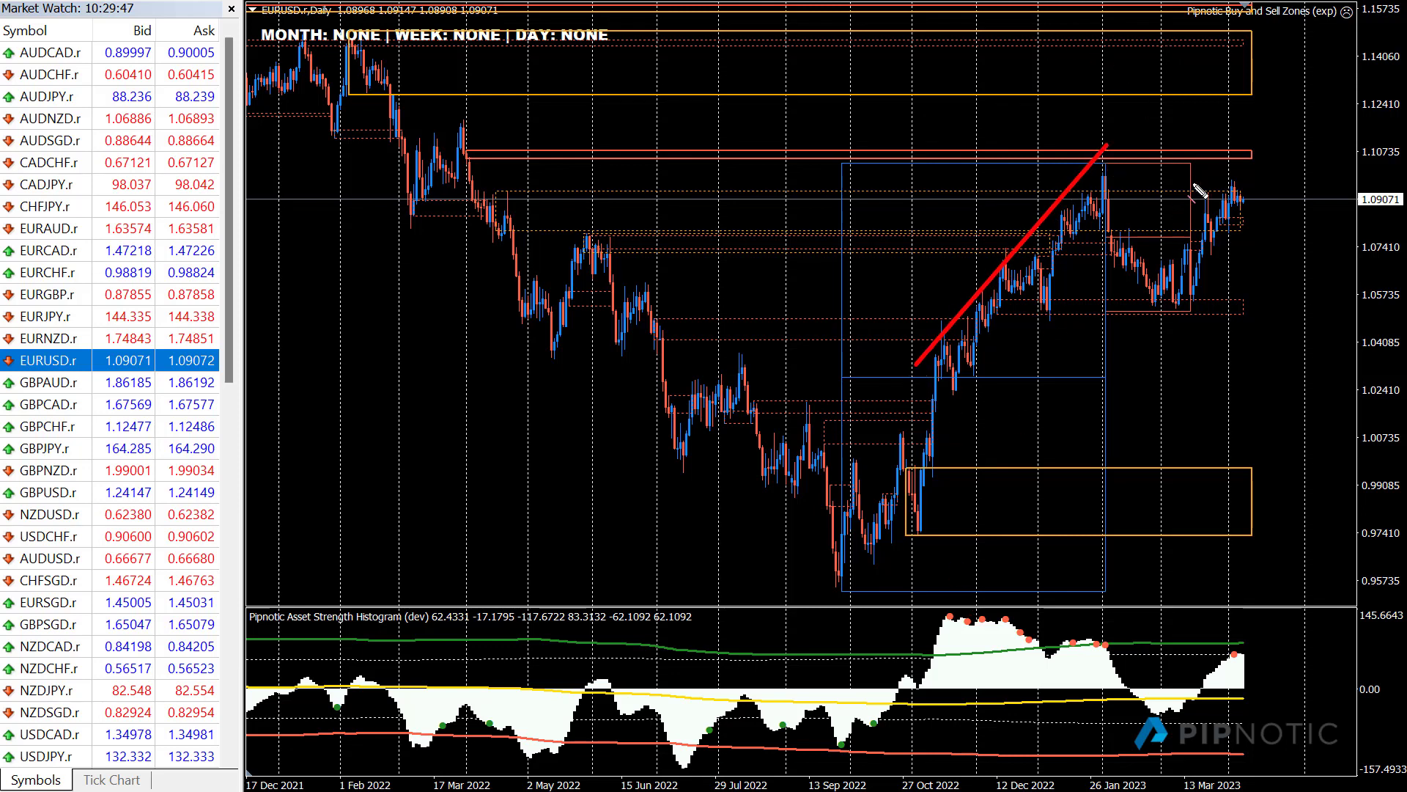
drag(1166, 253, 1258, 155)
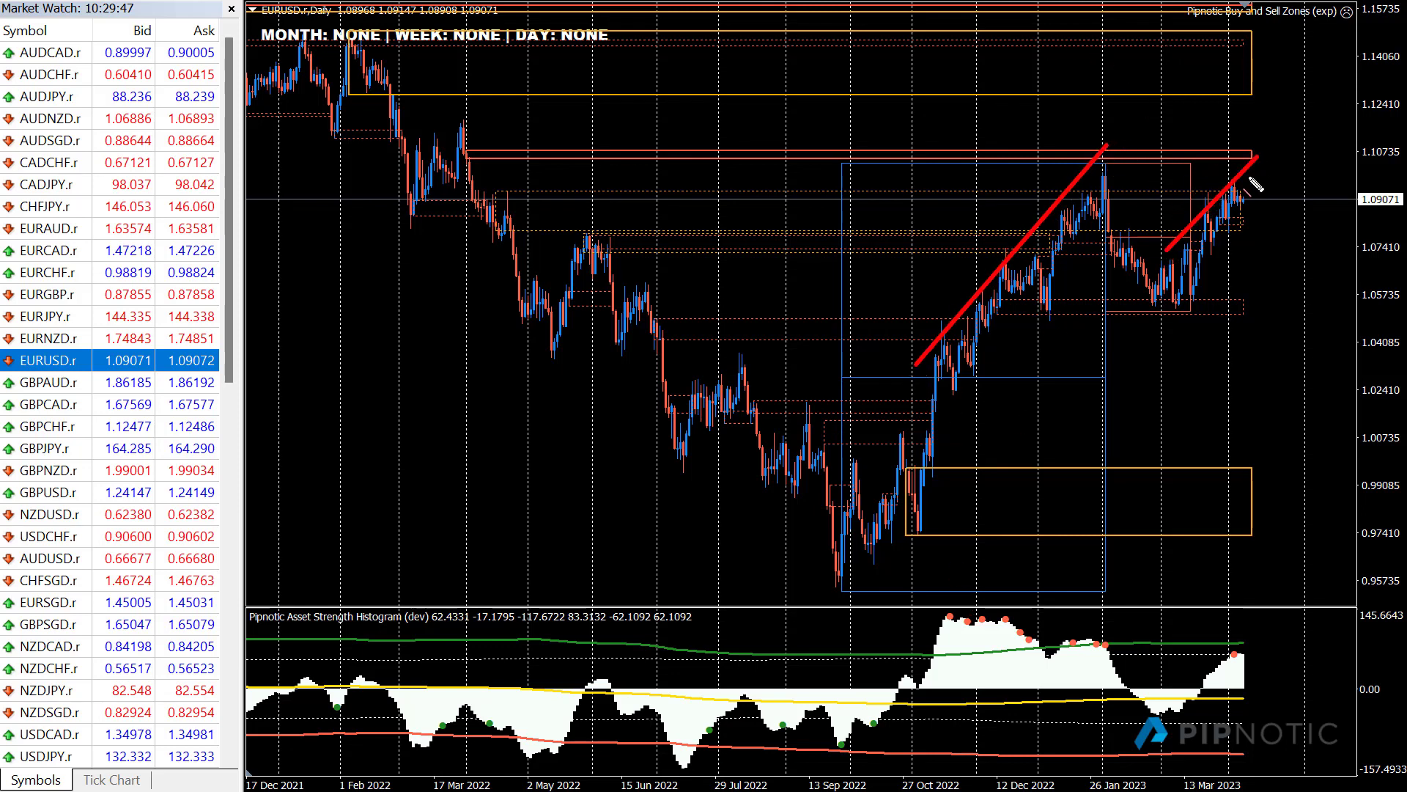
Draw a falling line across the late-2022 and April 2023 peaks of the strength histogram, and clear the markings
drag(951, 600, 1270, 653)
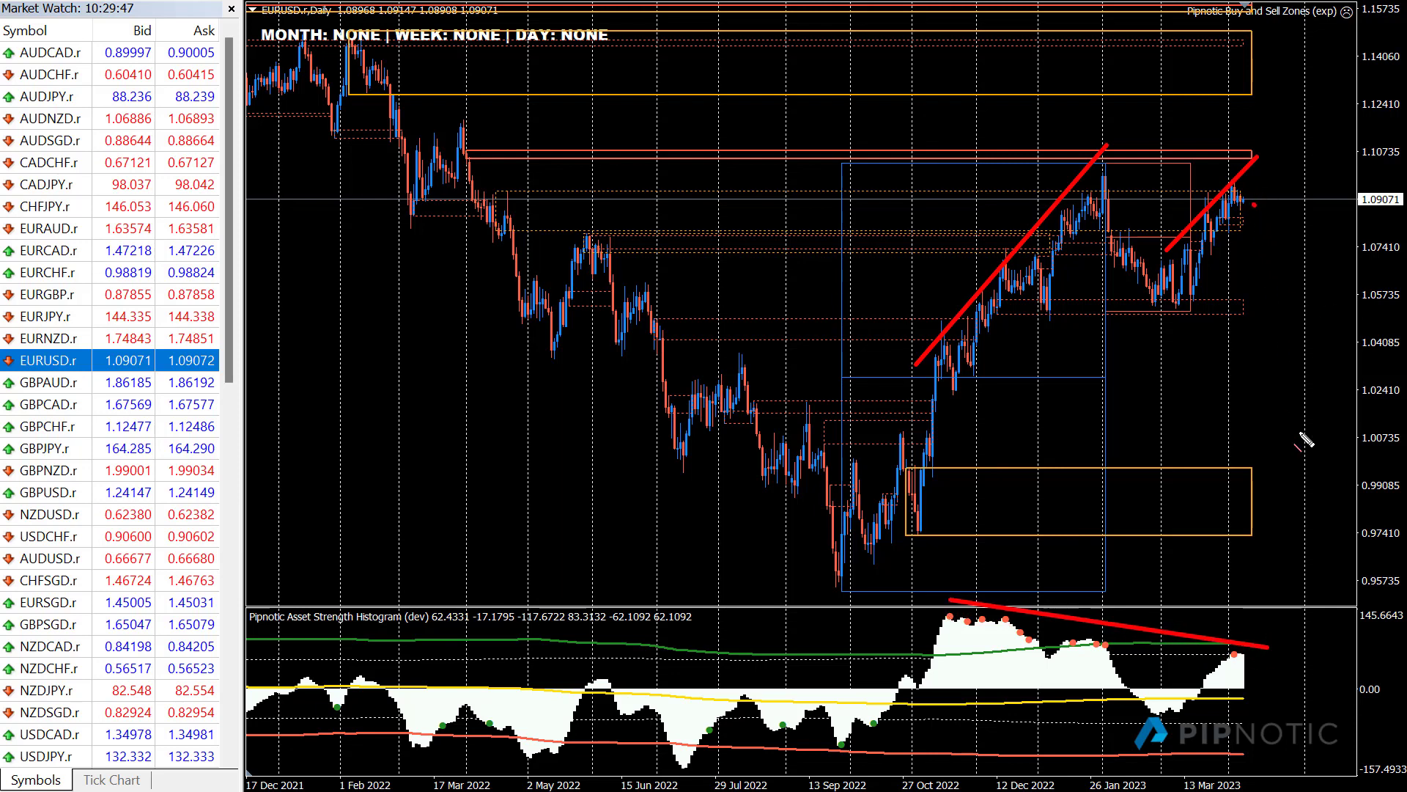
drag(1254, 205, 1300, 432)
key(Escape)
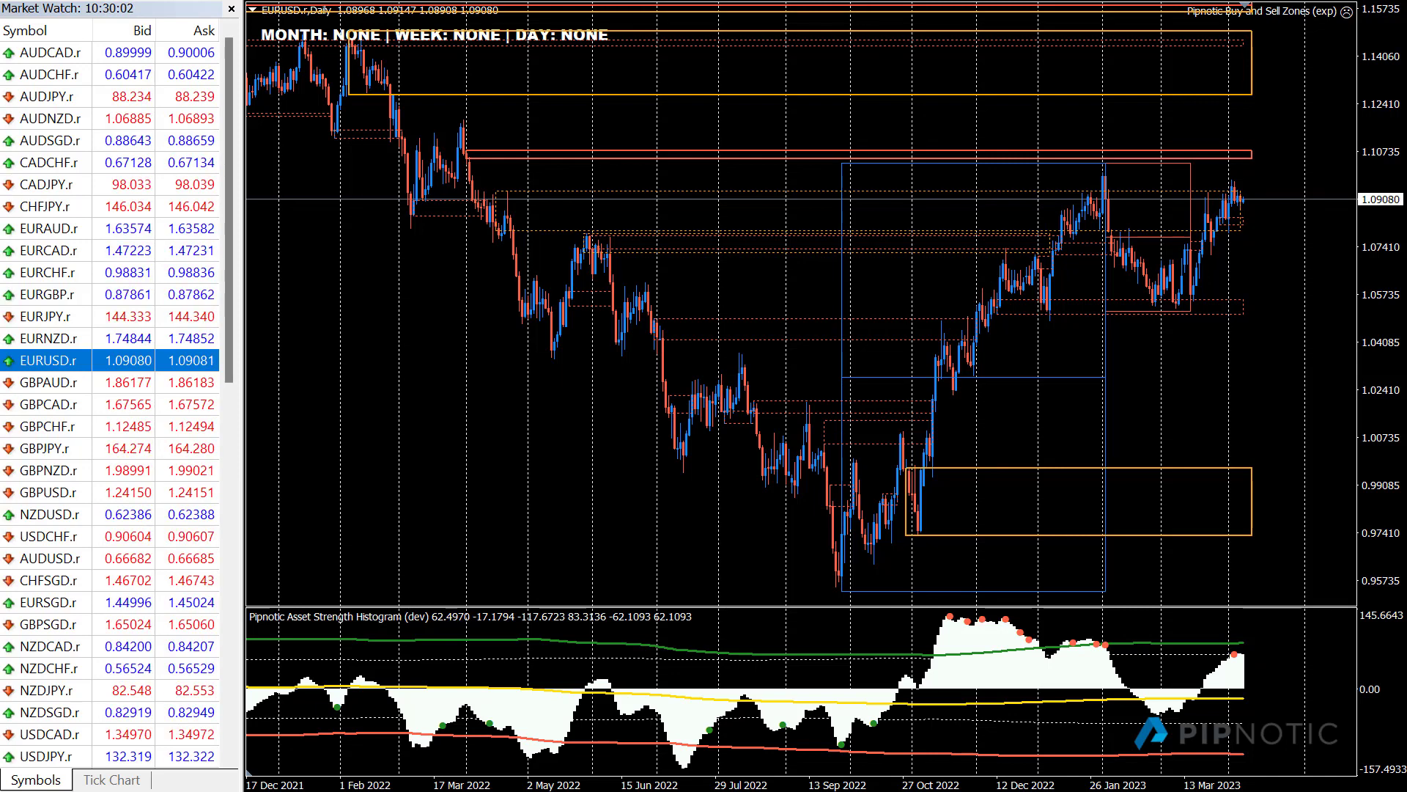
Draw a red sell zone from mid-March 2022 between 1.10400 and 1.11987 on the Daily chart
key(plus)
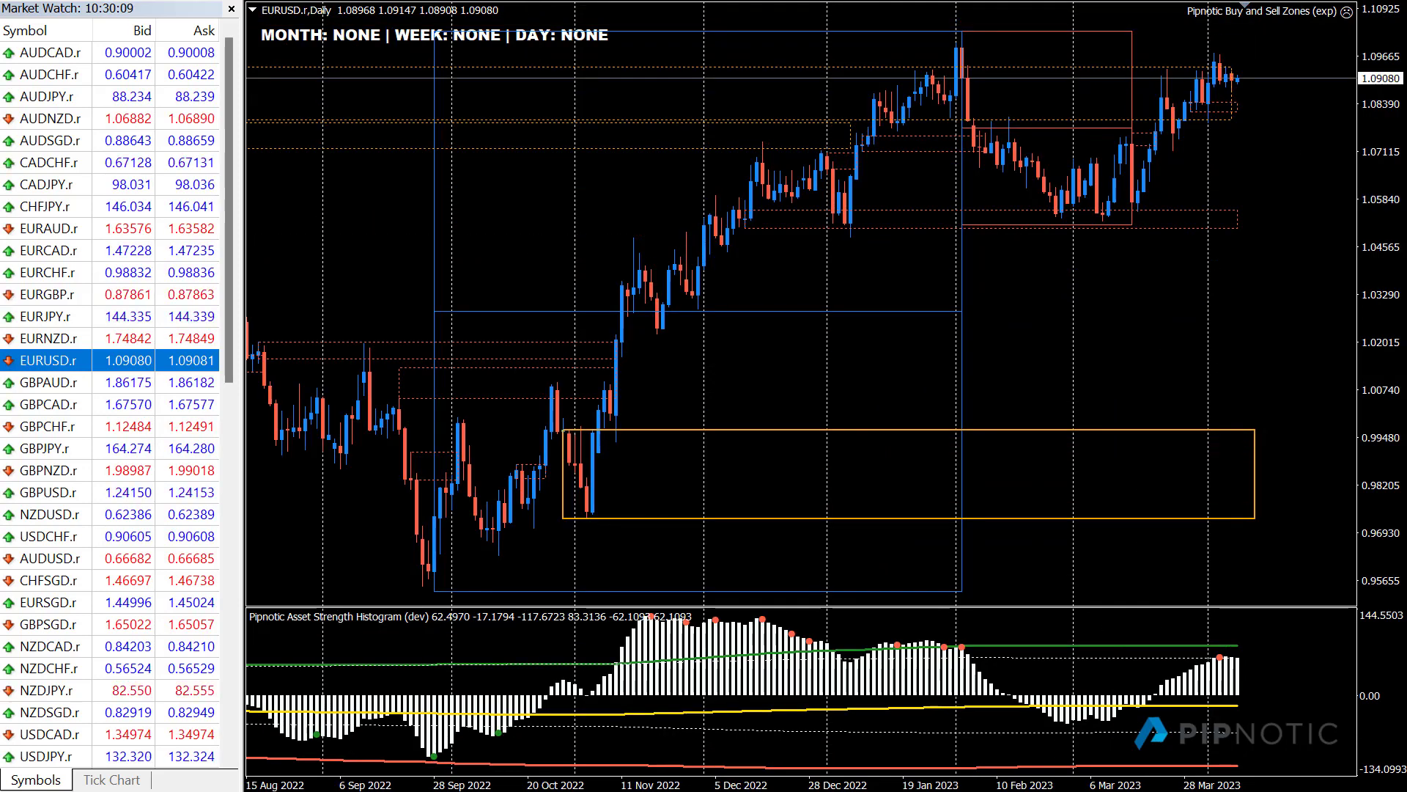
key(minus)
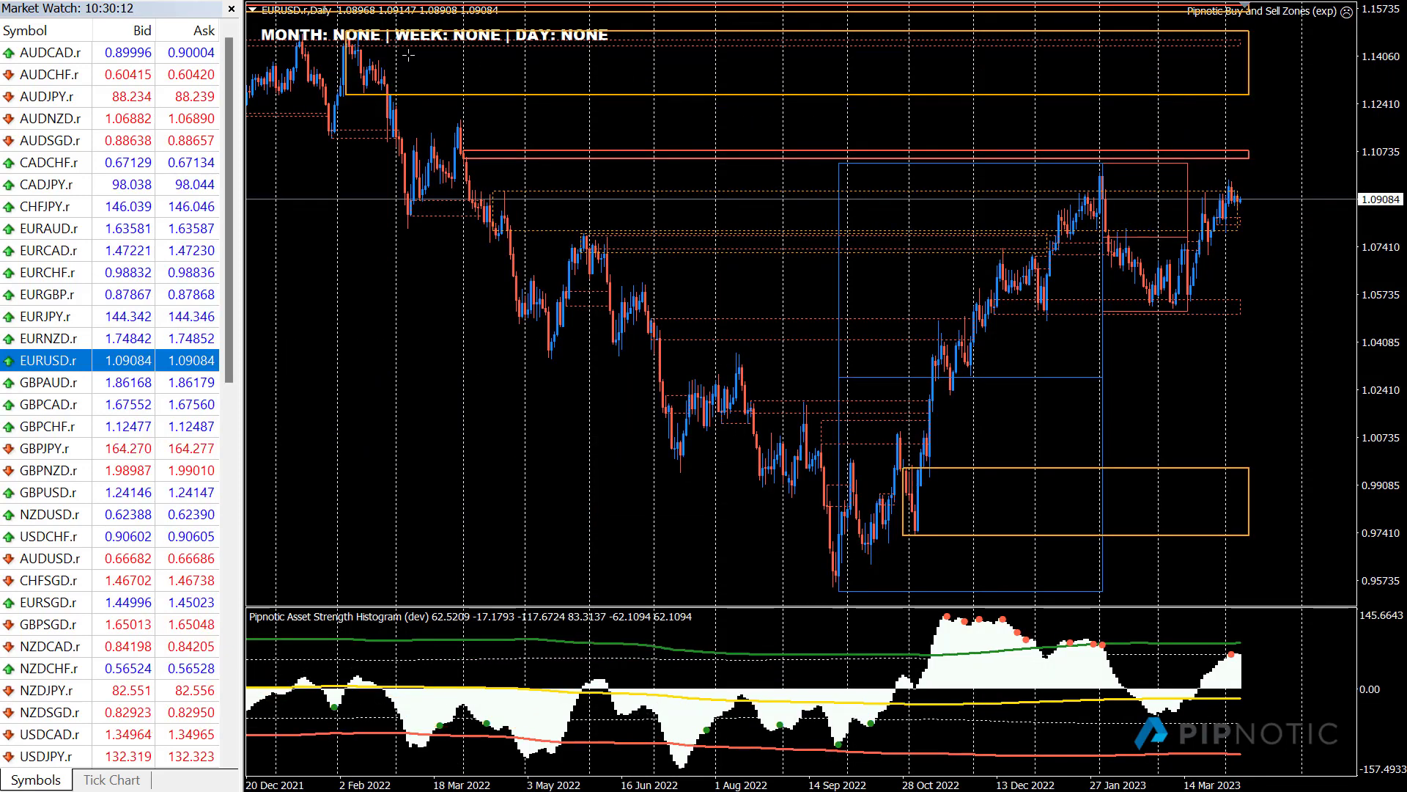
drag(487, 133, 526, 158)
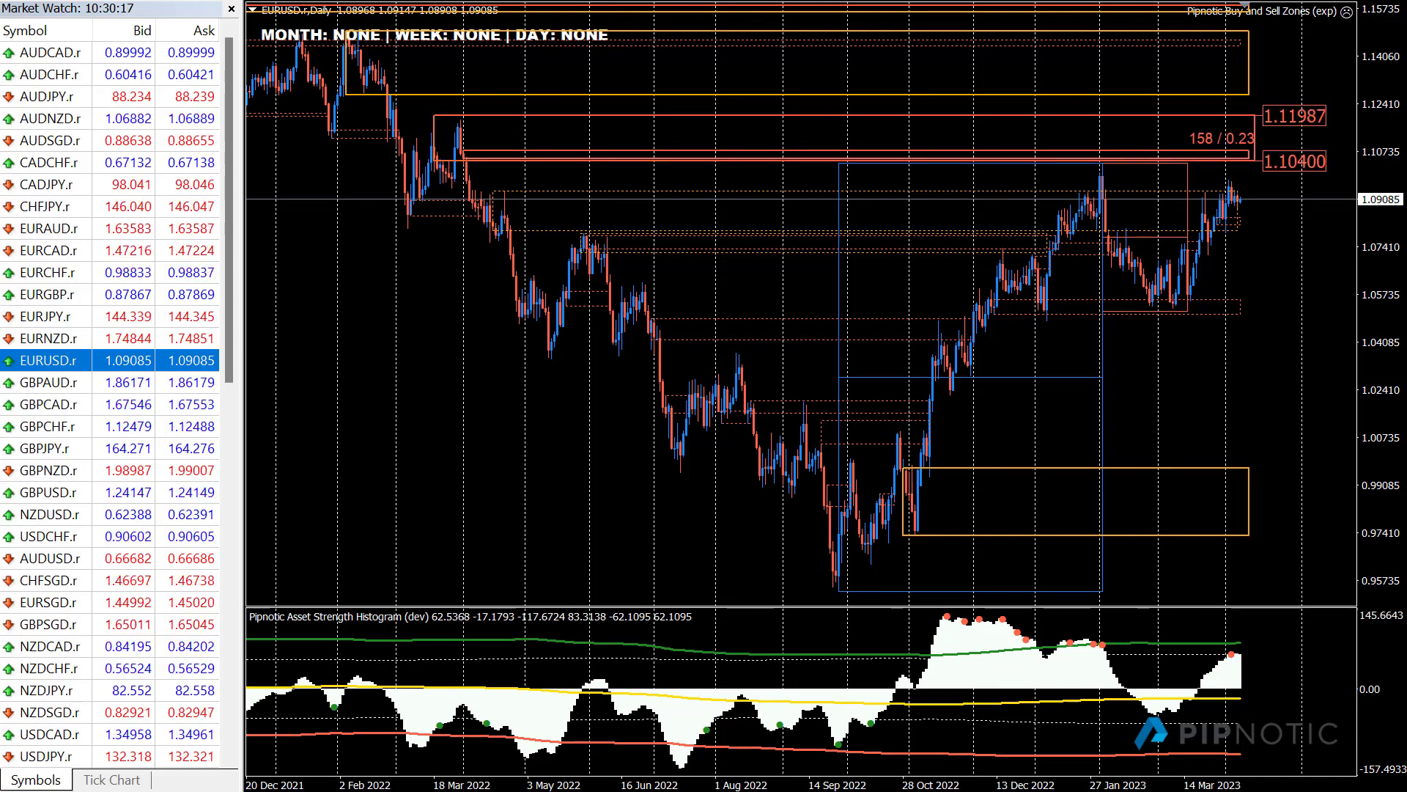
Switch EURUSD.r to the H4 timeframe, showing the start of the red sell zone in March 2022
text(H4)
key(Return)
scroll(659, 157, up, 10)
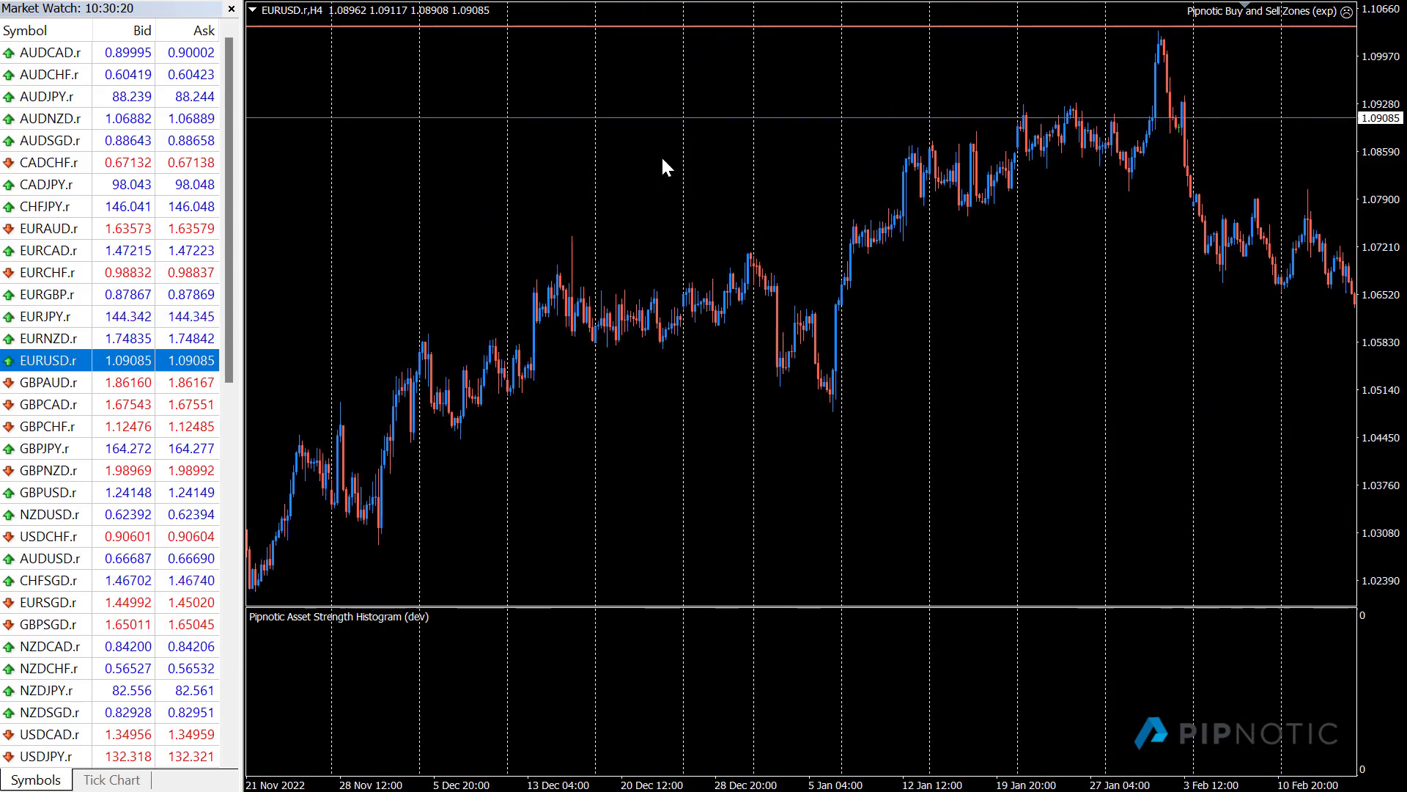
scroll(666, 168, up, 5)
scroll(713, 118, up, 5)
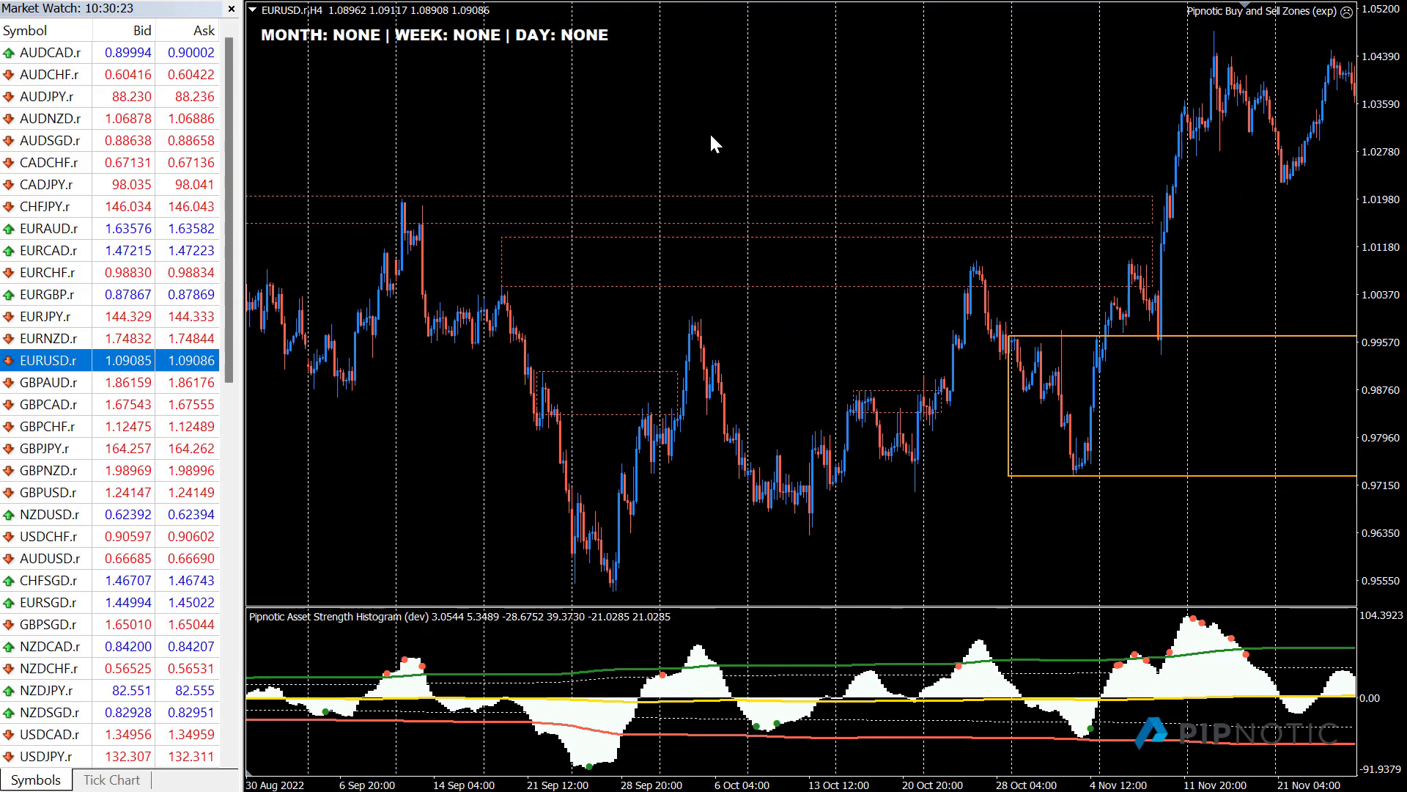
scroll(709, 131, up, 12)
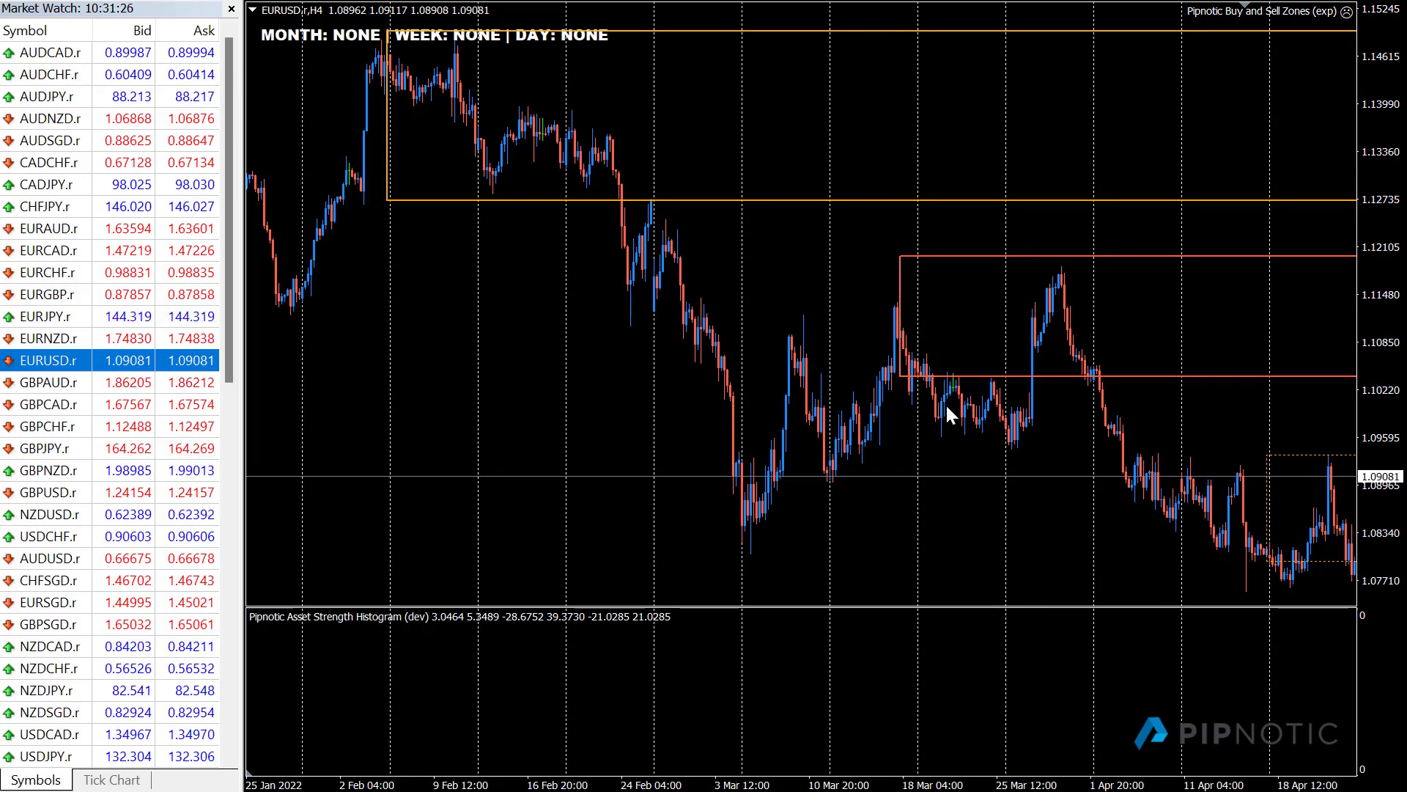
Draw a blue H4 zone from early April 2022 at about 1.0955 to 1.101, and follow it forward to early 2023
drag(1159, 444, 807, 408)
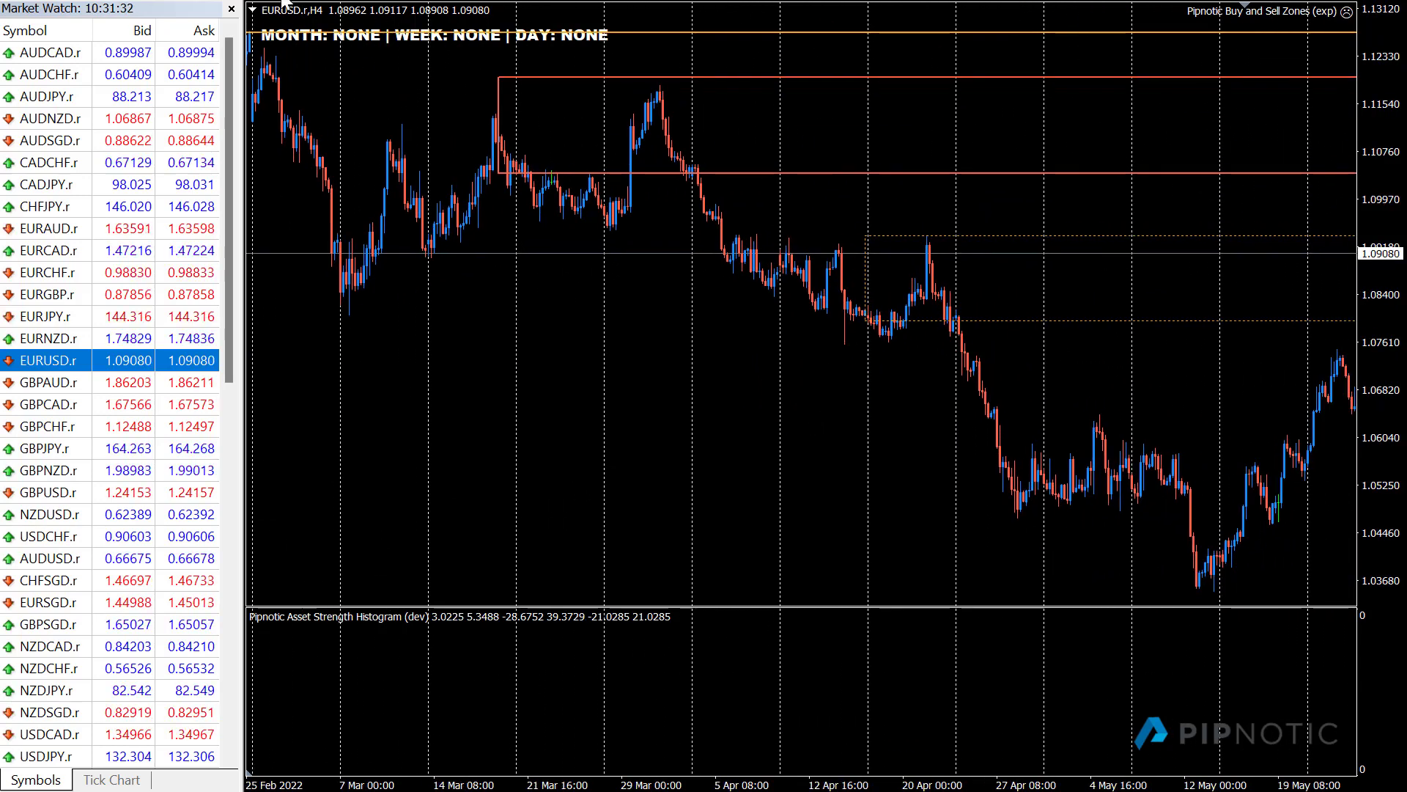
drag(705, 191, 759, 224)
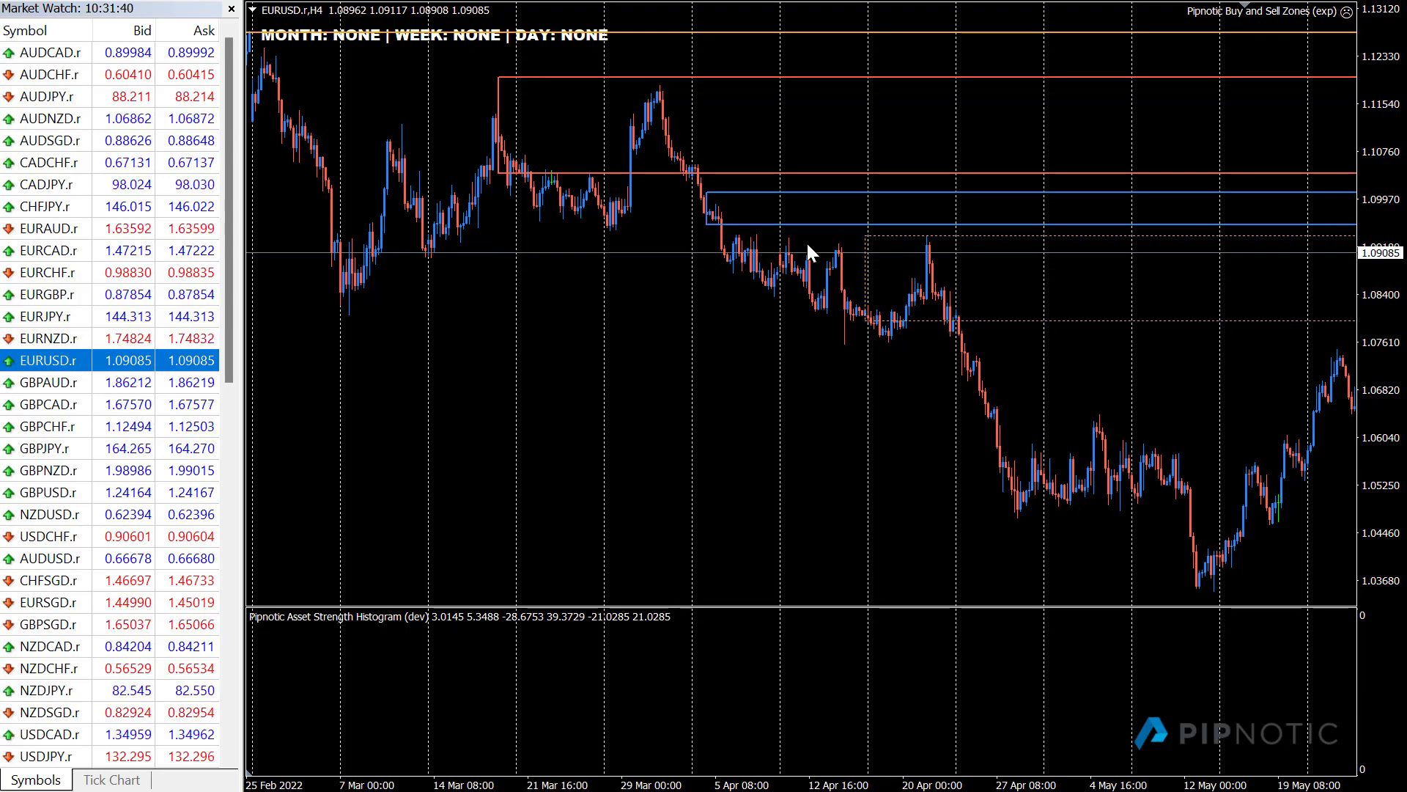
drag(879, 297, 289, 283)
drag(1148, 200, 367, 220)
drag(1246, 220, 848, 222)
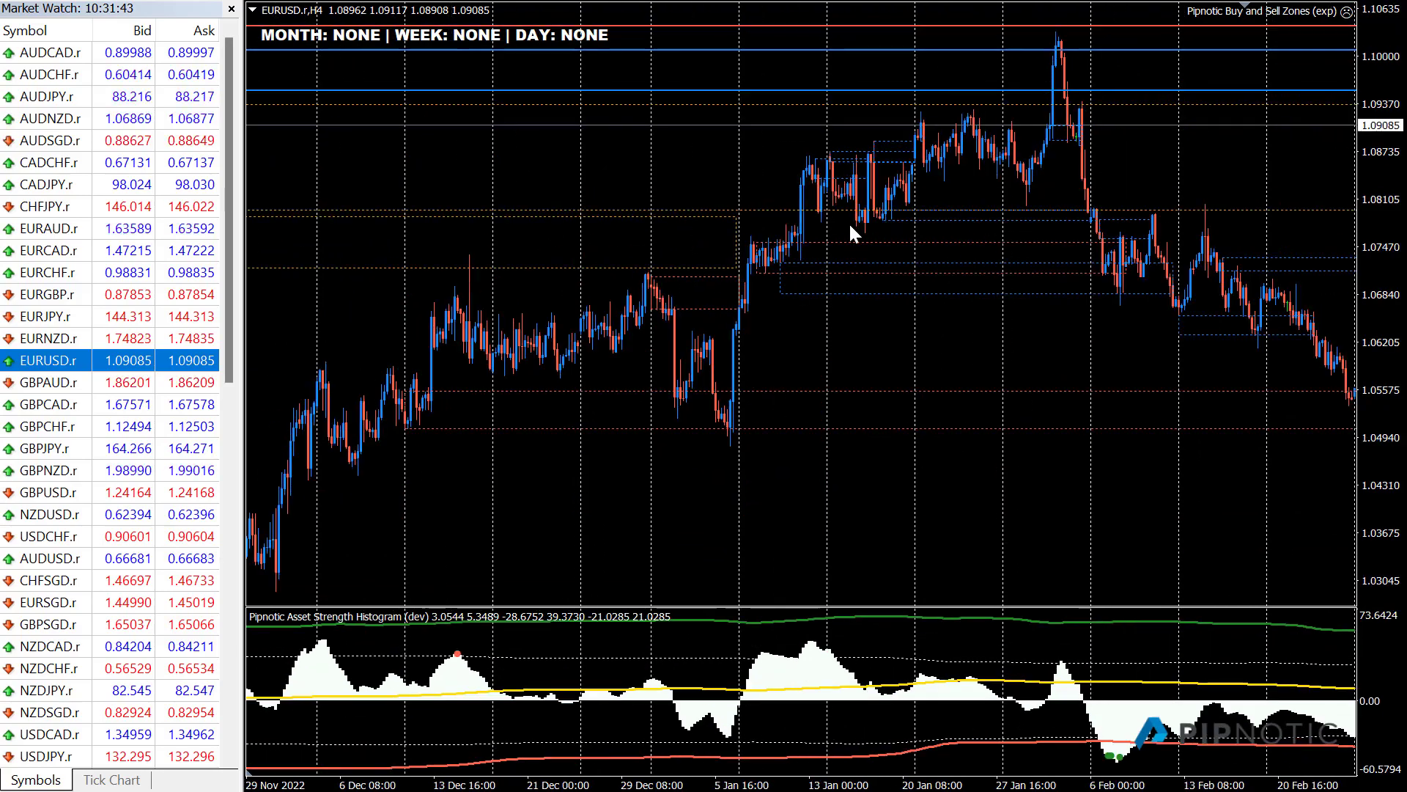
Go back to early 2022 on the H4 chart and move the blue zone to late February 2022, between about 1.1194 and 1.13435
scroll(754, 245, up, 3)
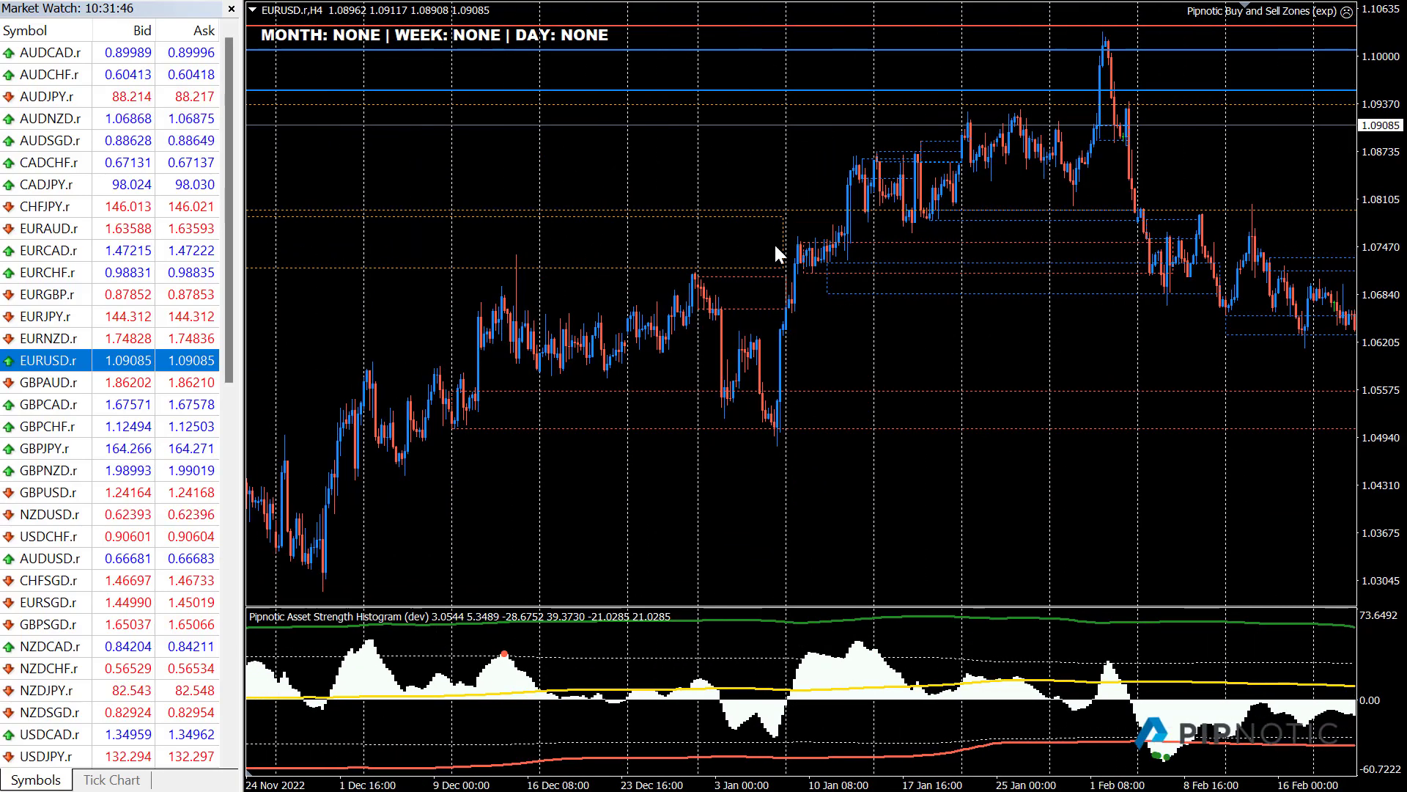
drag(1204, 155, 854, 168)
drag(758, 41, 1124, 235)
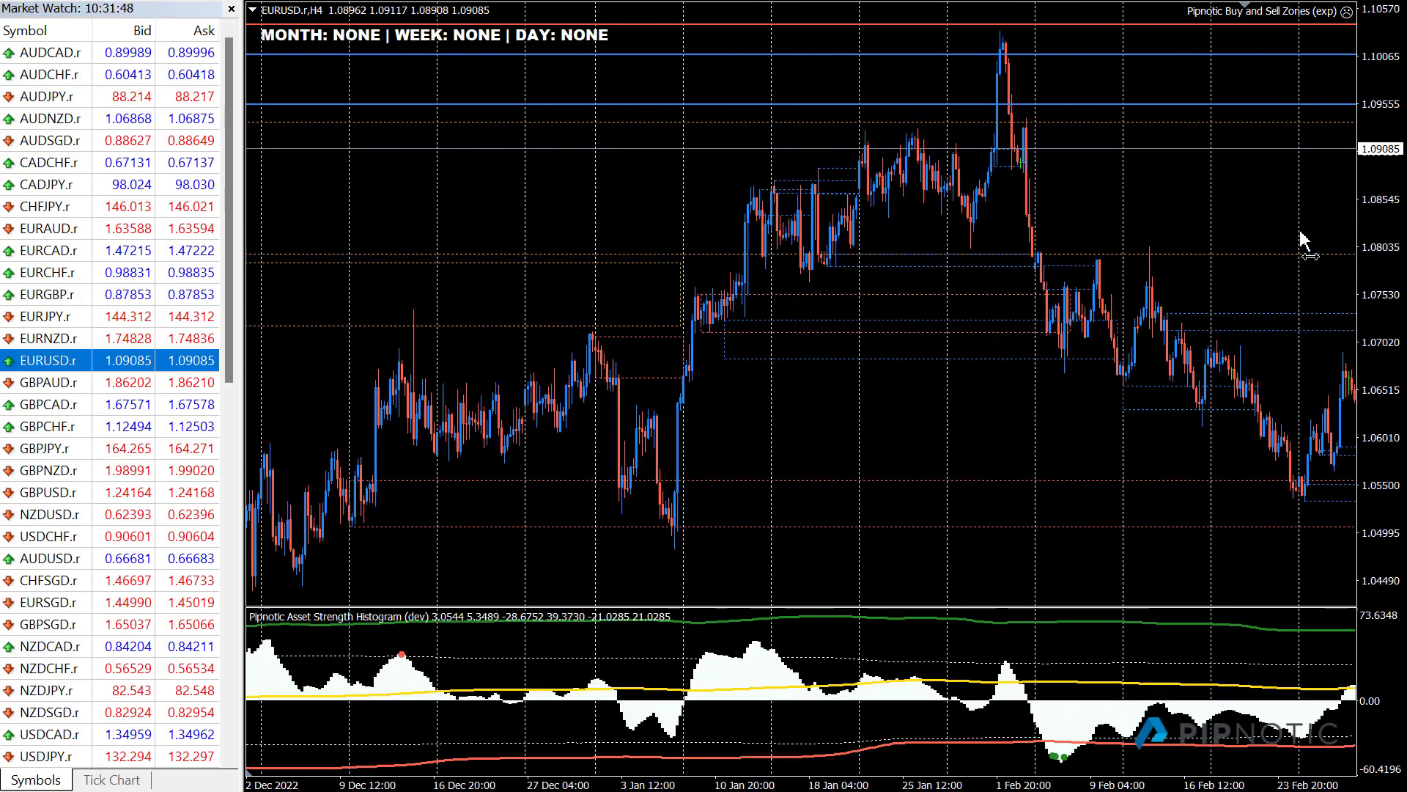
drag(437, 276, 1049, 331)
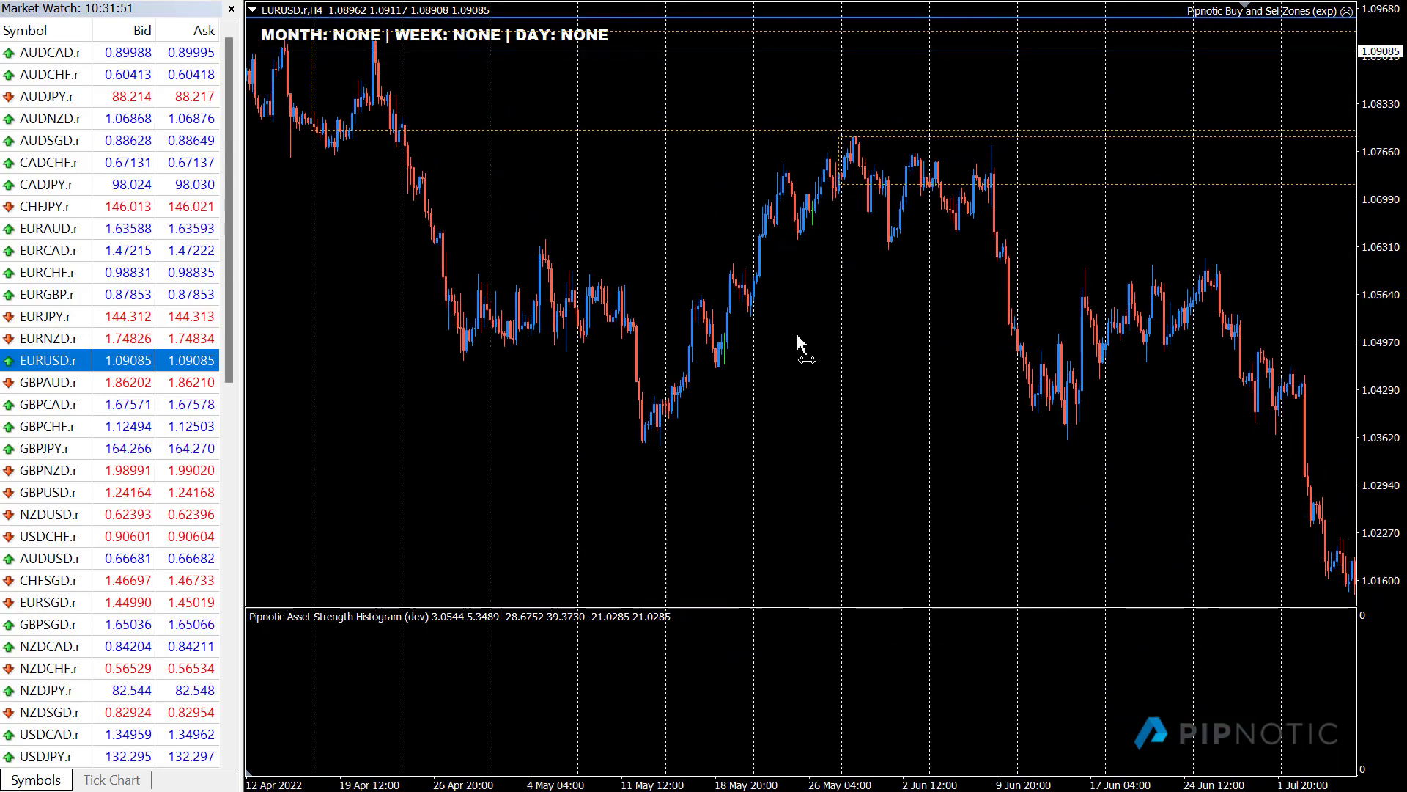
drag(801, 345, 1136, 354)
drag(696, 366, 920, 299)
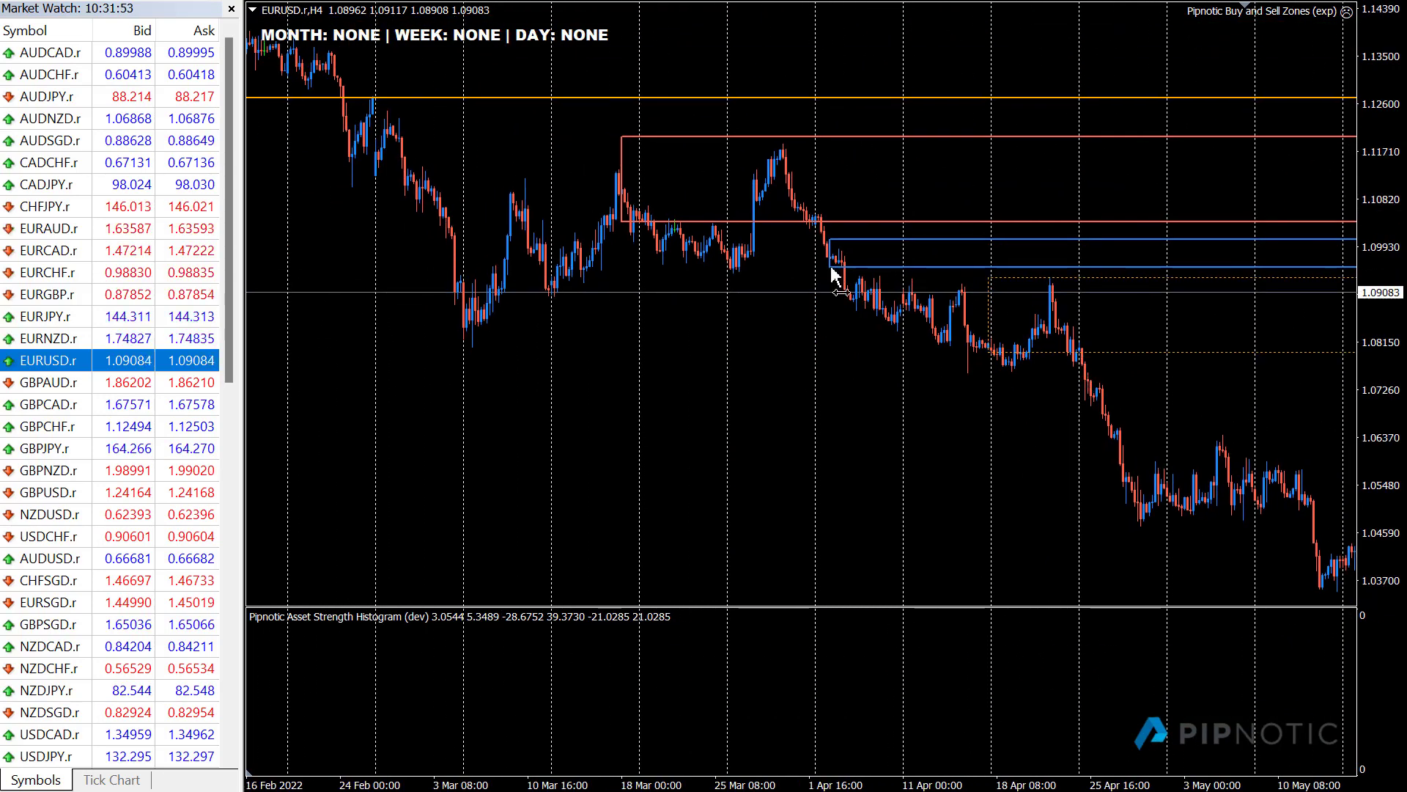
drag(705, 410, 868, 418)
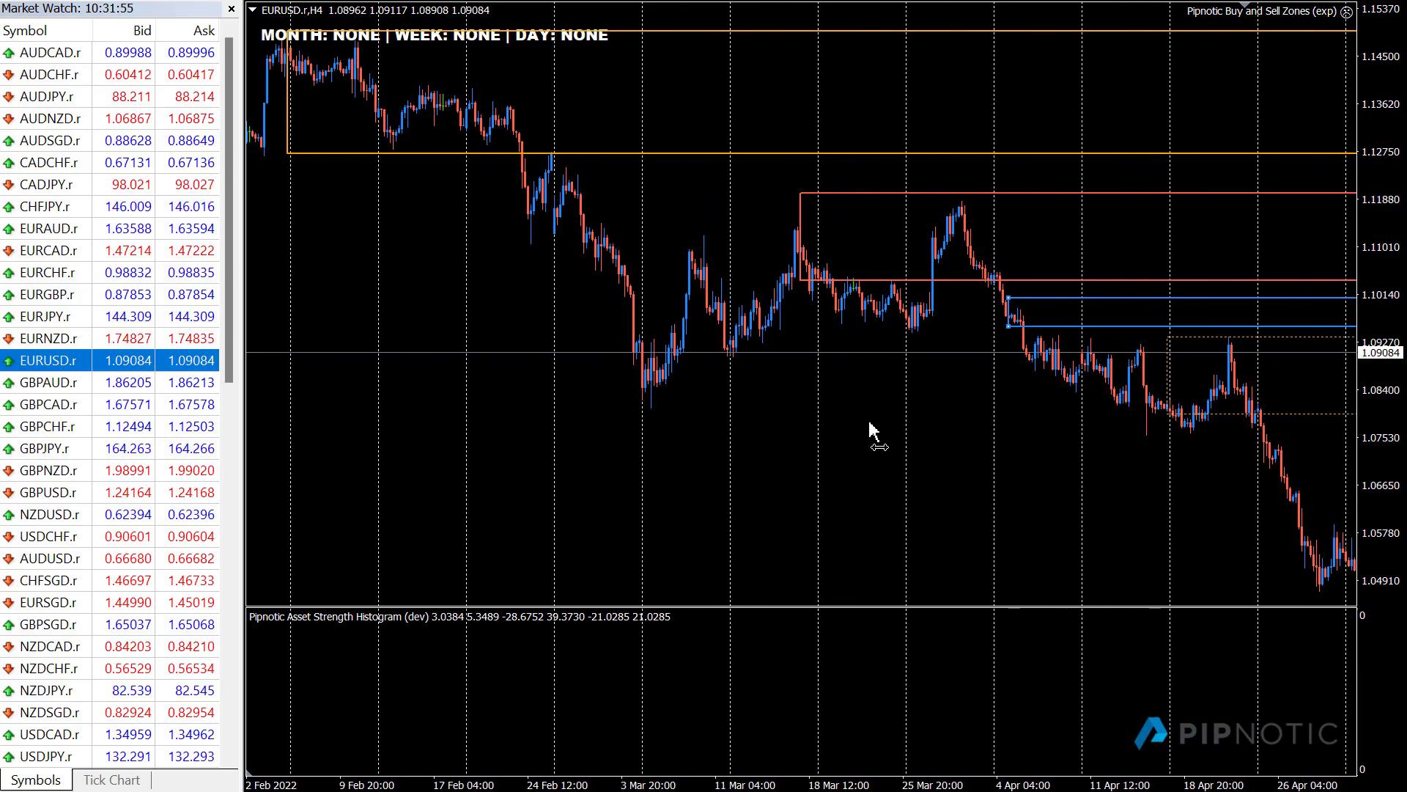
drag(1010, 327, 570, 195)
drag(568, 282, 549, 116)
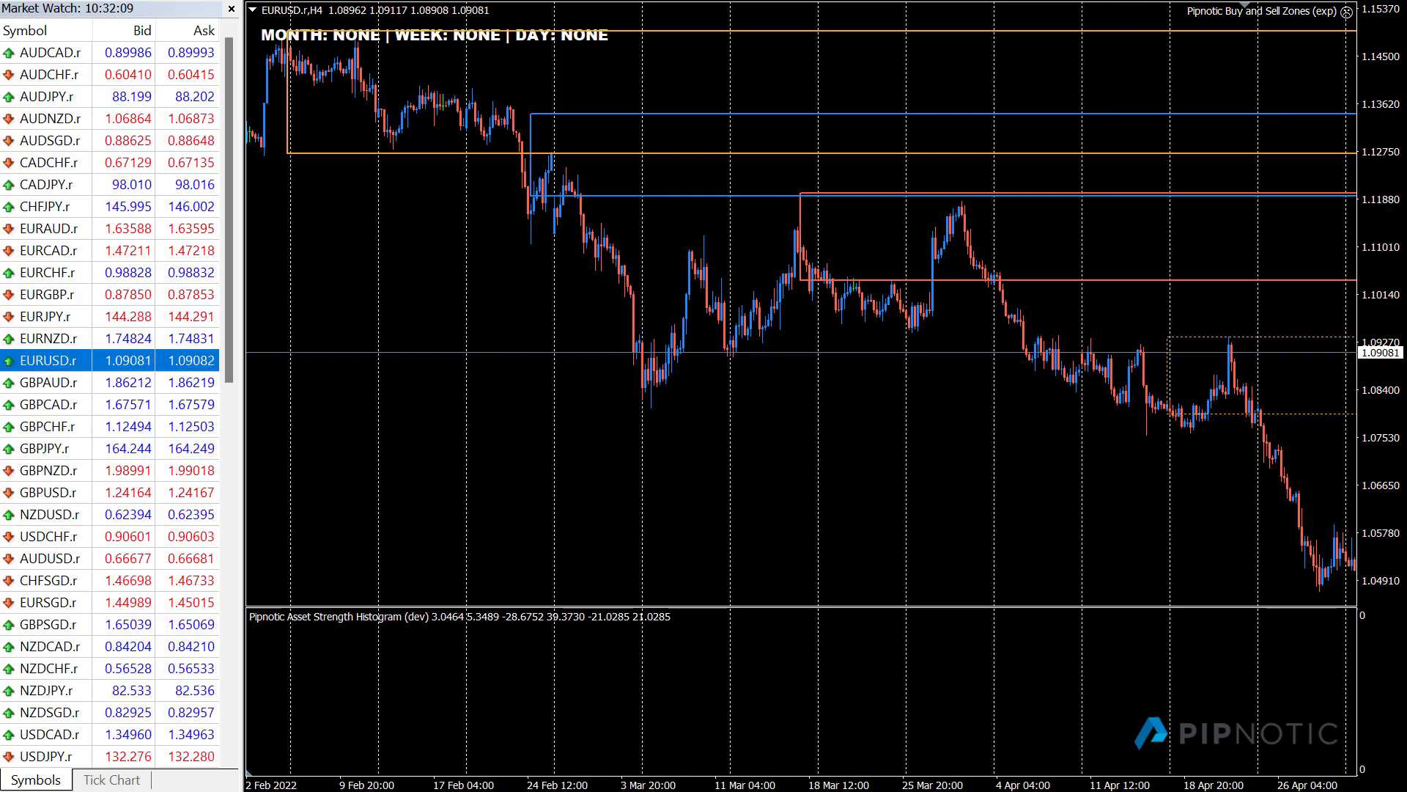
Sketch the March 2022 price swings between two boundary lines, circle the late-February candles at the blue zone, and clear the markings
mouse_move(600, 227)
mouse_down()
mouse_move(702, 253)
mouse_move(943, 223)
mouse_move(1010, 259)
mouse_up()
mouse_move(572, 195)
mouse_down()
mouse_move(779, 215)
mouse_move(1176, 197)
mouse_up()
mouse_move(600, 384)
mouse_down()
mouse_move(719, 407)
mouse_move(1157, 409)
mouse_up()
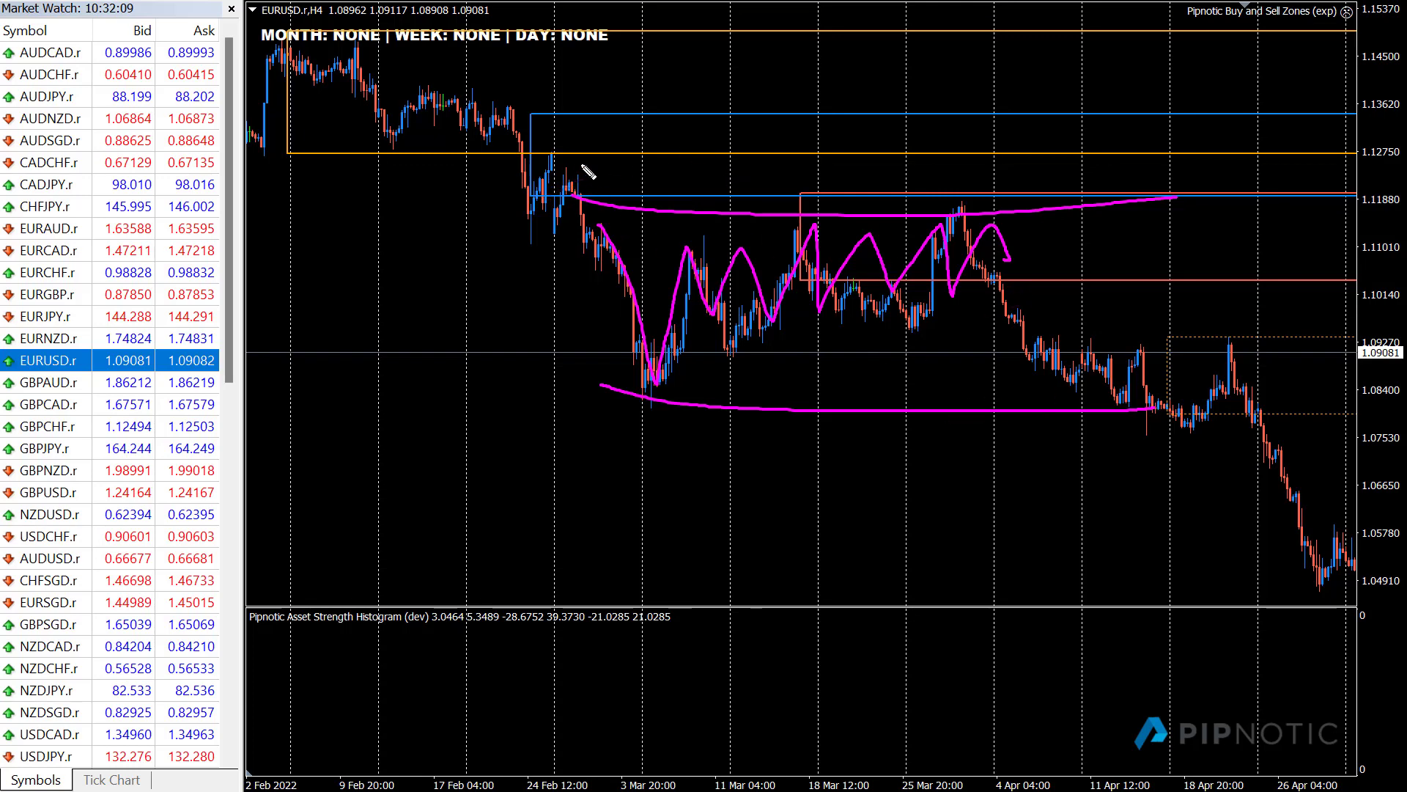
mouse_move(523, 182)
mouse_down()
mouse_move(587, 175)
mouse_move(582, 196)
mouse_move(765, 212)
mouse_move(704, 195)
mouse_move(1096, 199)
mouse_up()
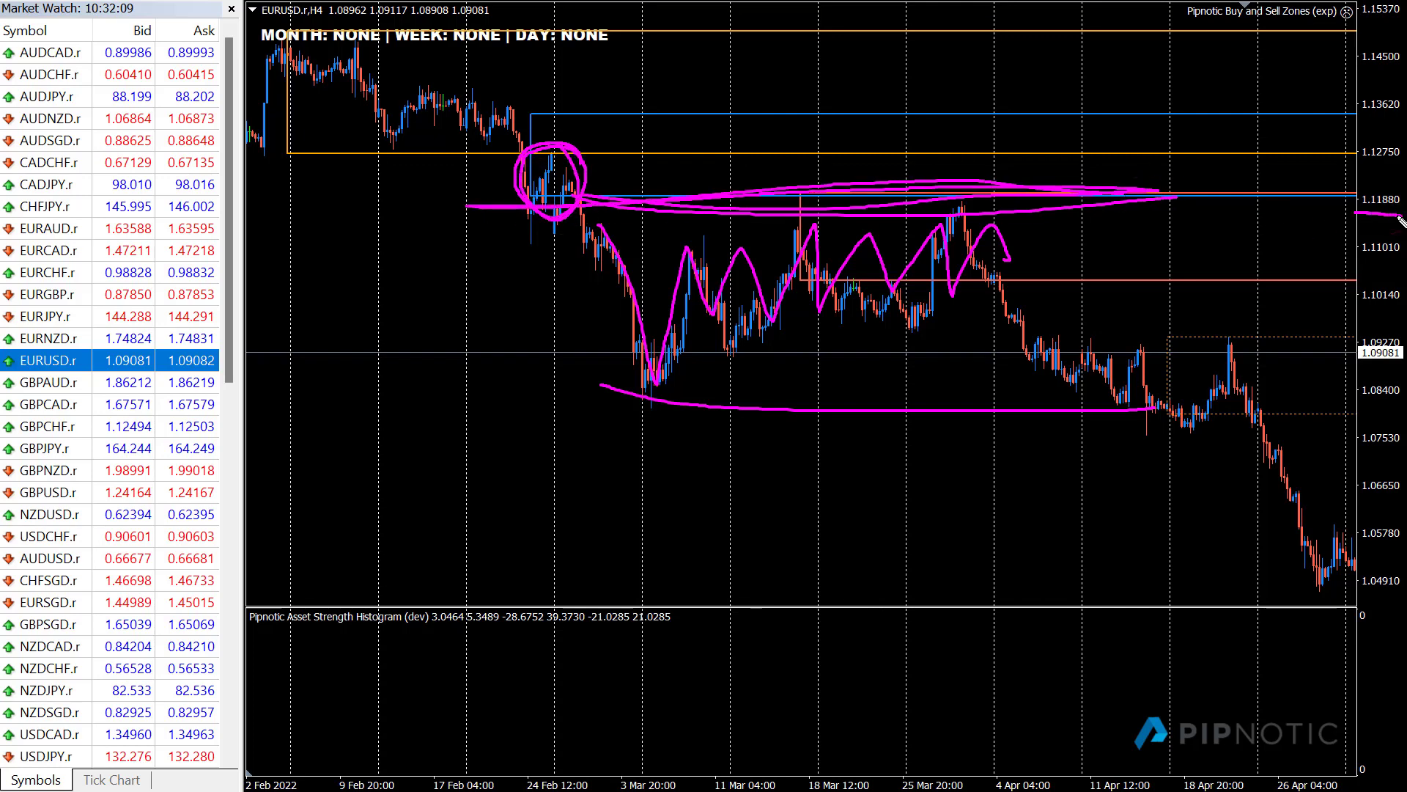
key(Escape)
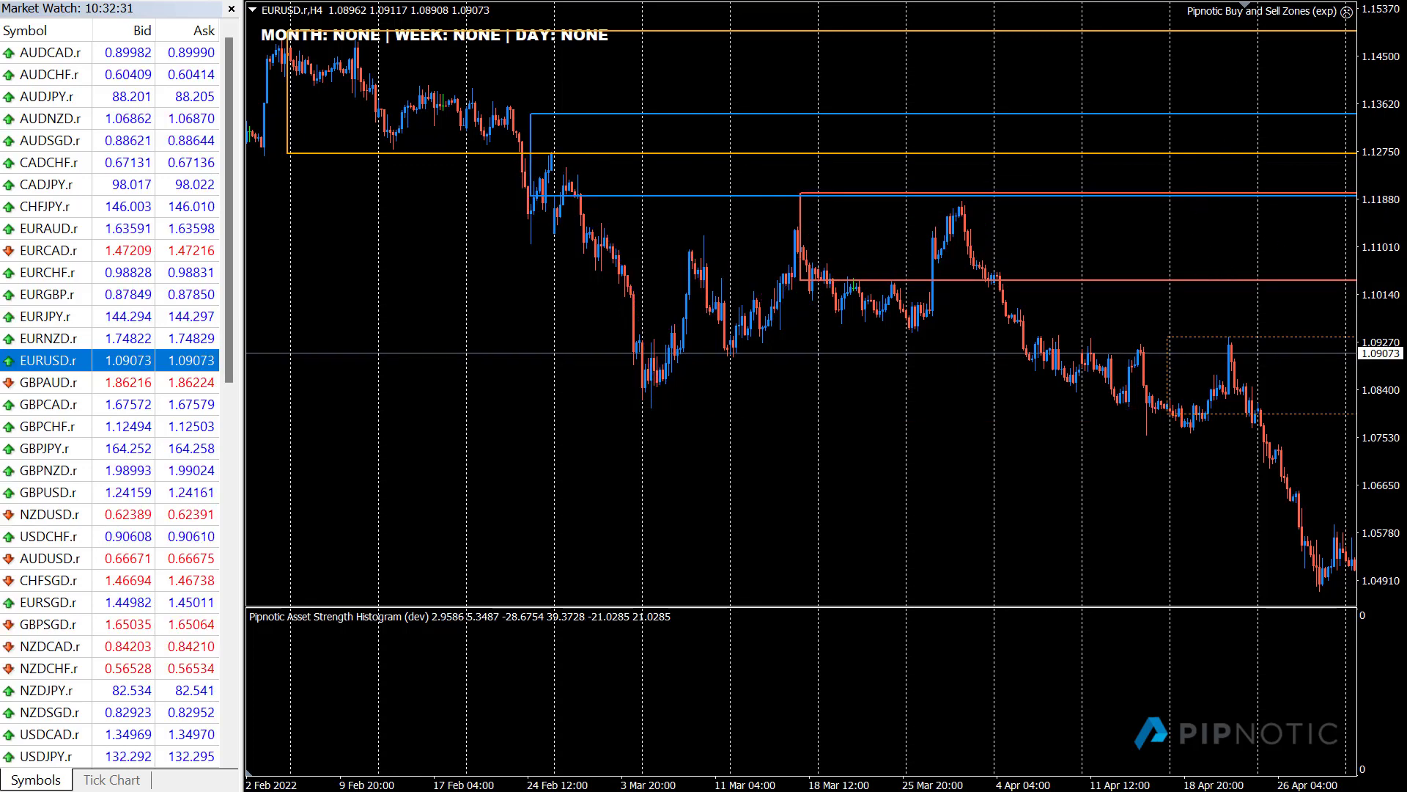
Return EURUSD.r to the Daily timeframe and delete the manually drawn blue and red zones
scroll(936, 411, up, 5)
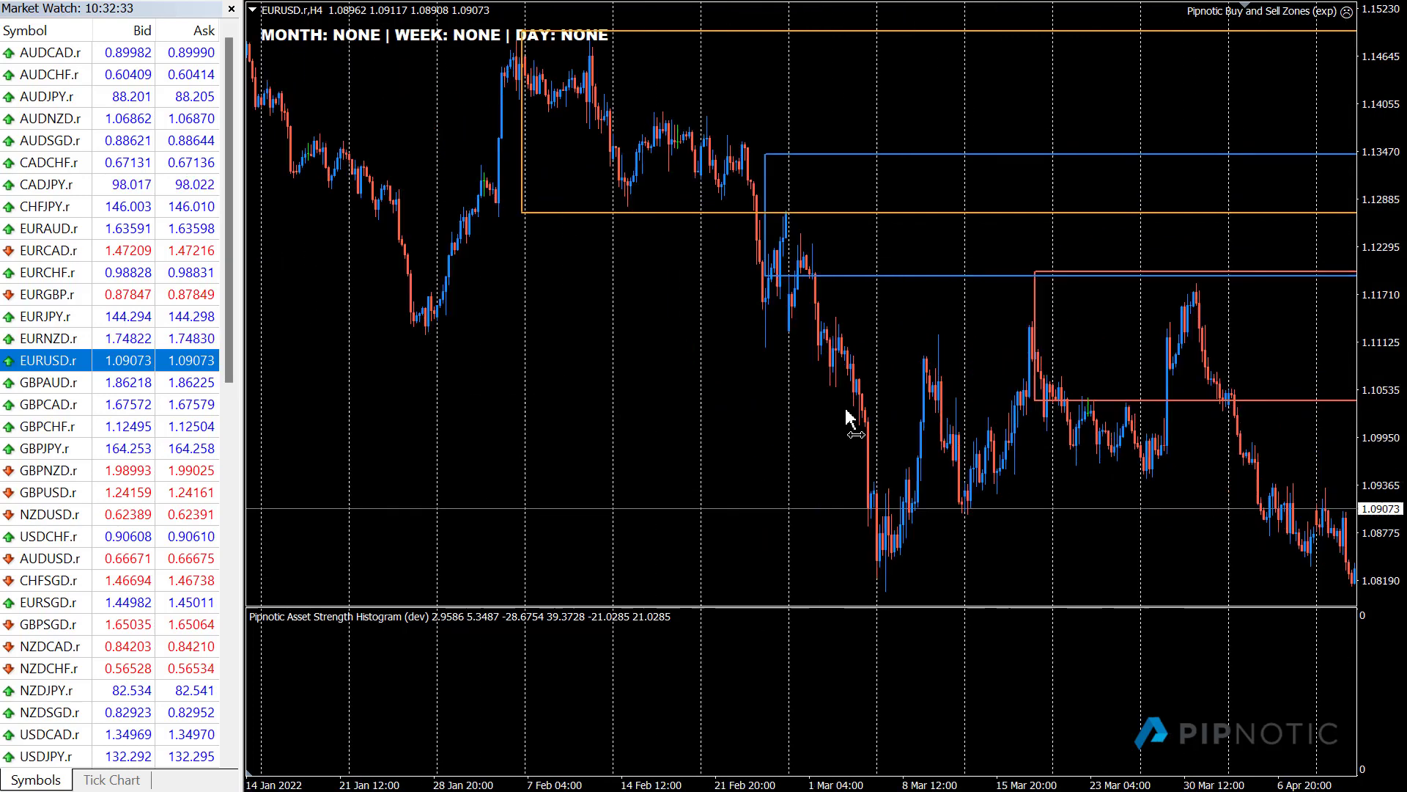
scroll(581, 392, down, 8)
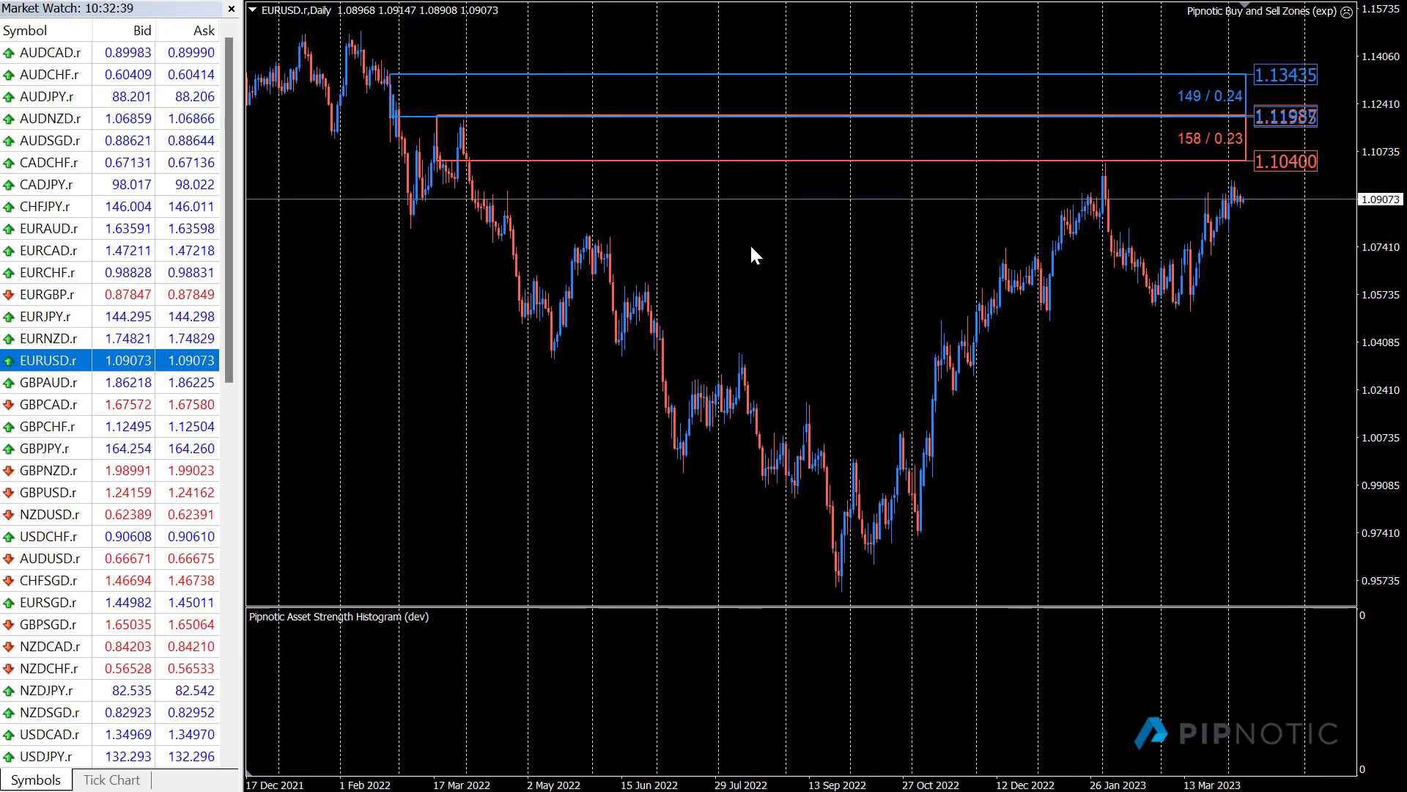
scroll(696, 264, up, 3)
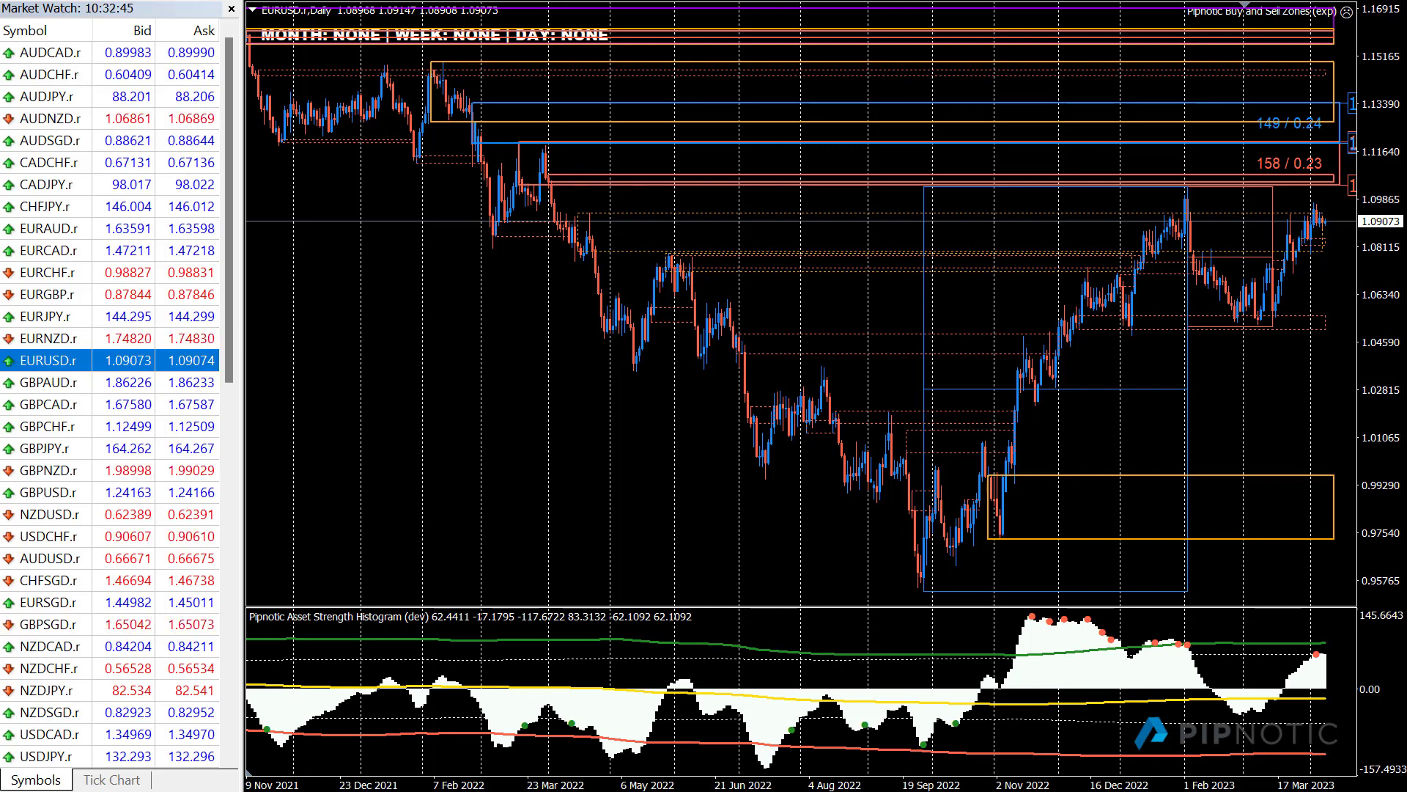
double_click(473, 110)
key(Delete)
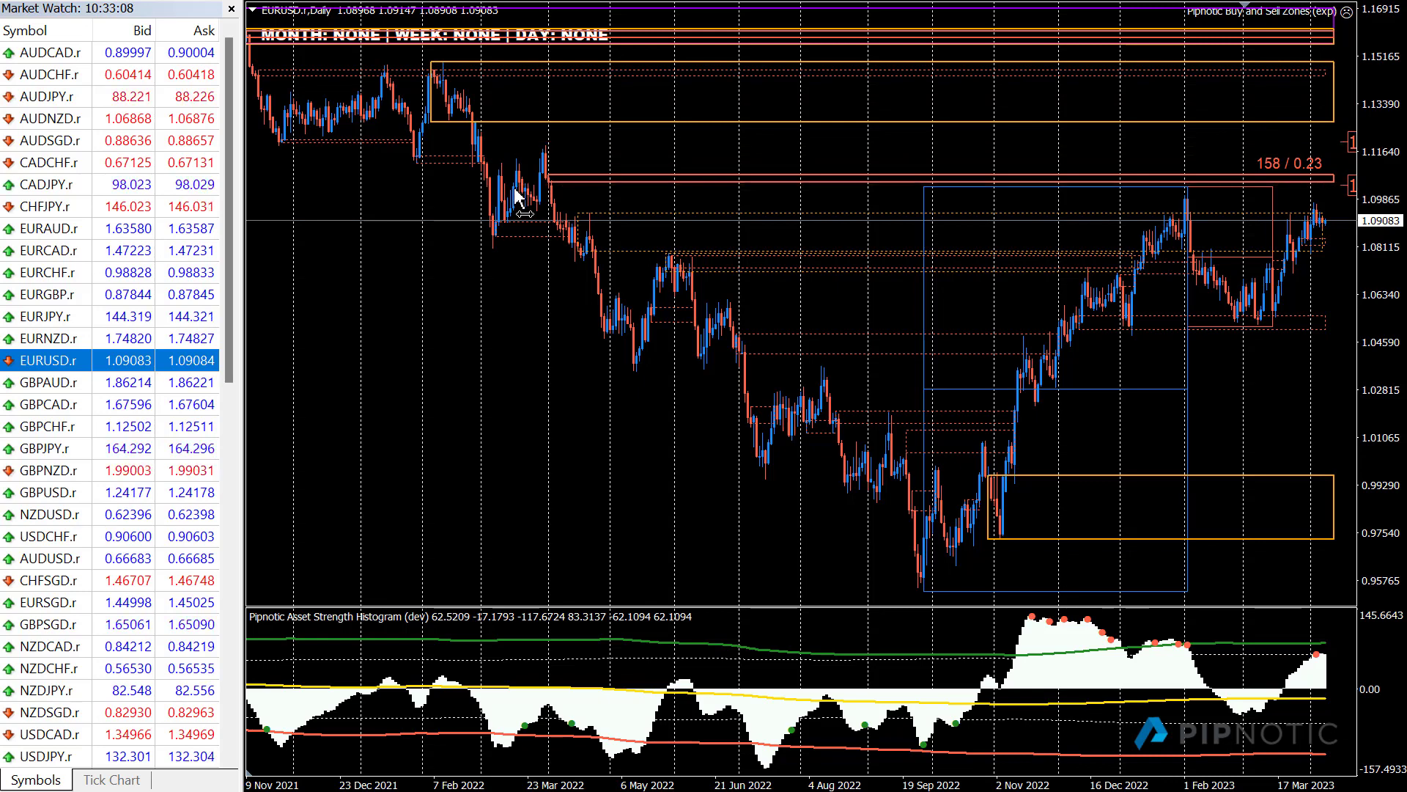
Load XAUUSD.r into the chart and switch it to the Weekly timeframe, enlarged to show 2020 to 2023
scroll(160, 496, down, 7)
drag(147, 470, 481, 330)
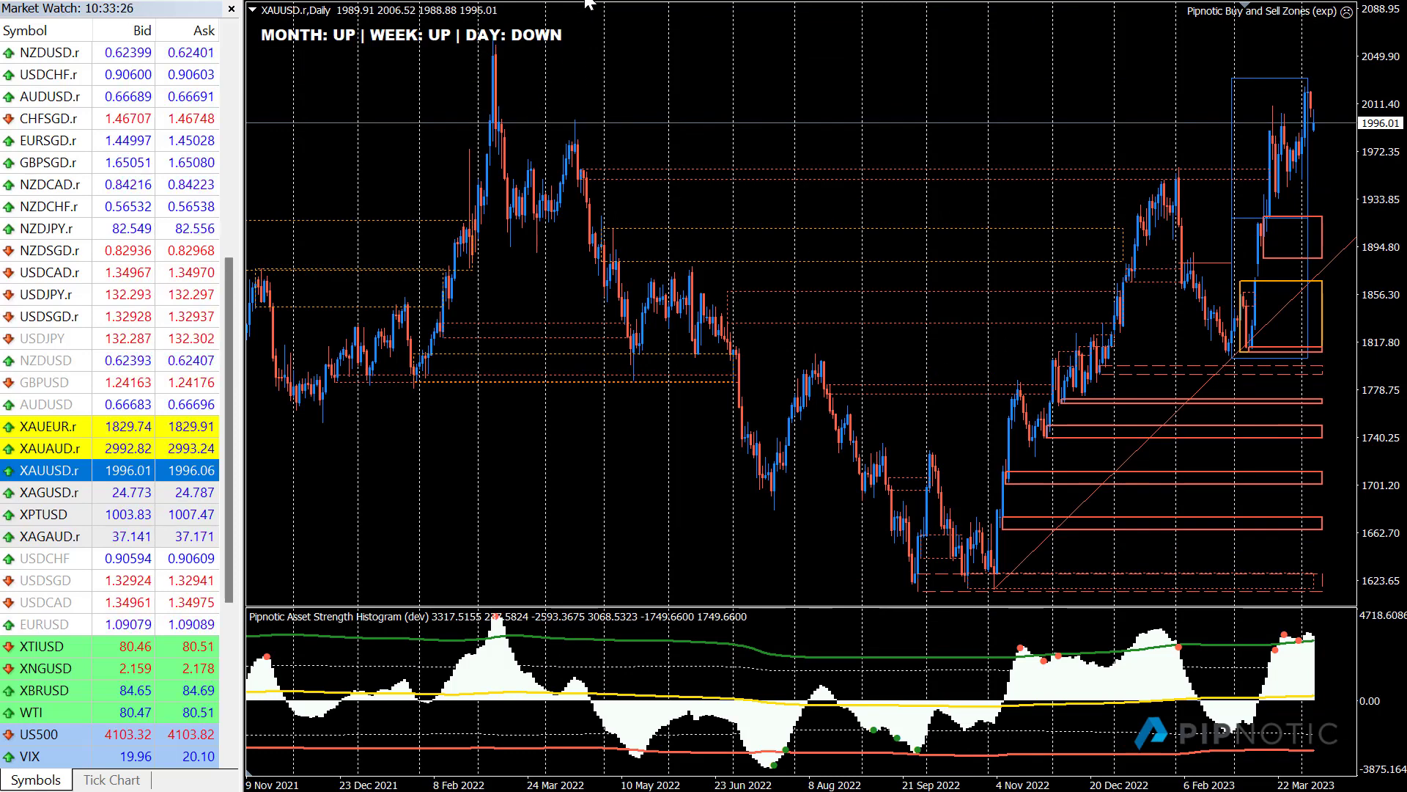
key(w)
drag(685, 201, 515, 205)
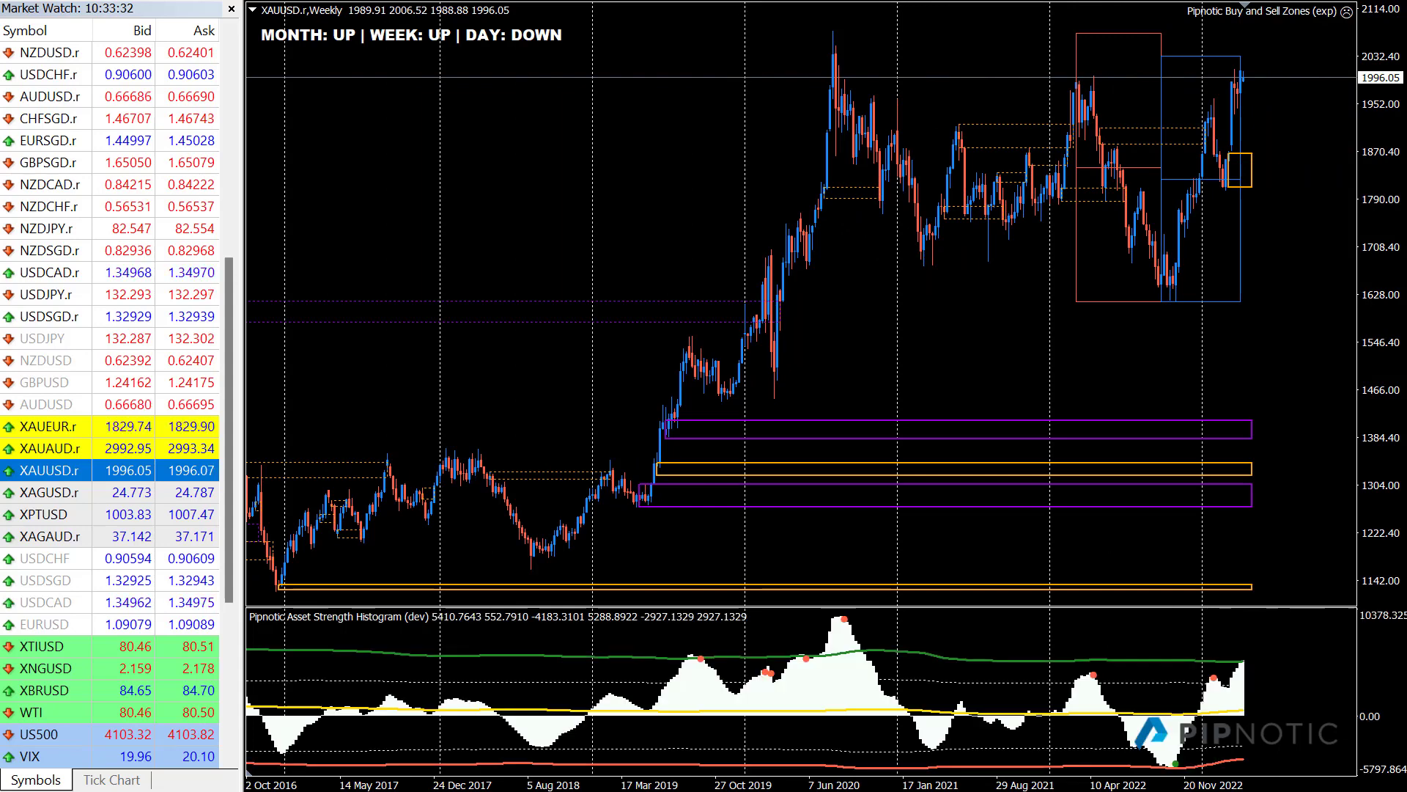
scroll(951, 207, up, 3)
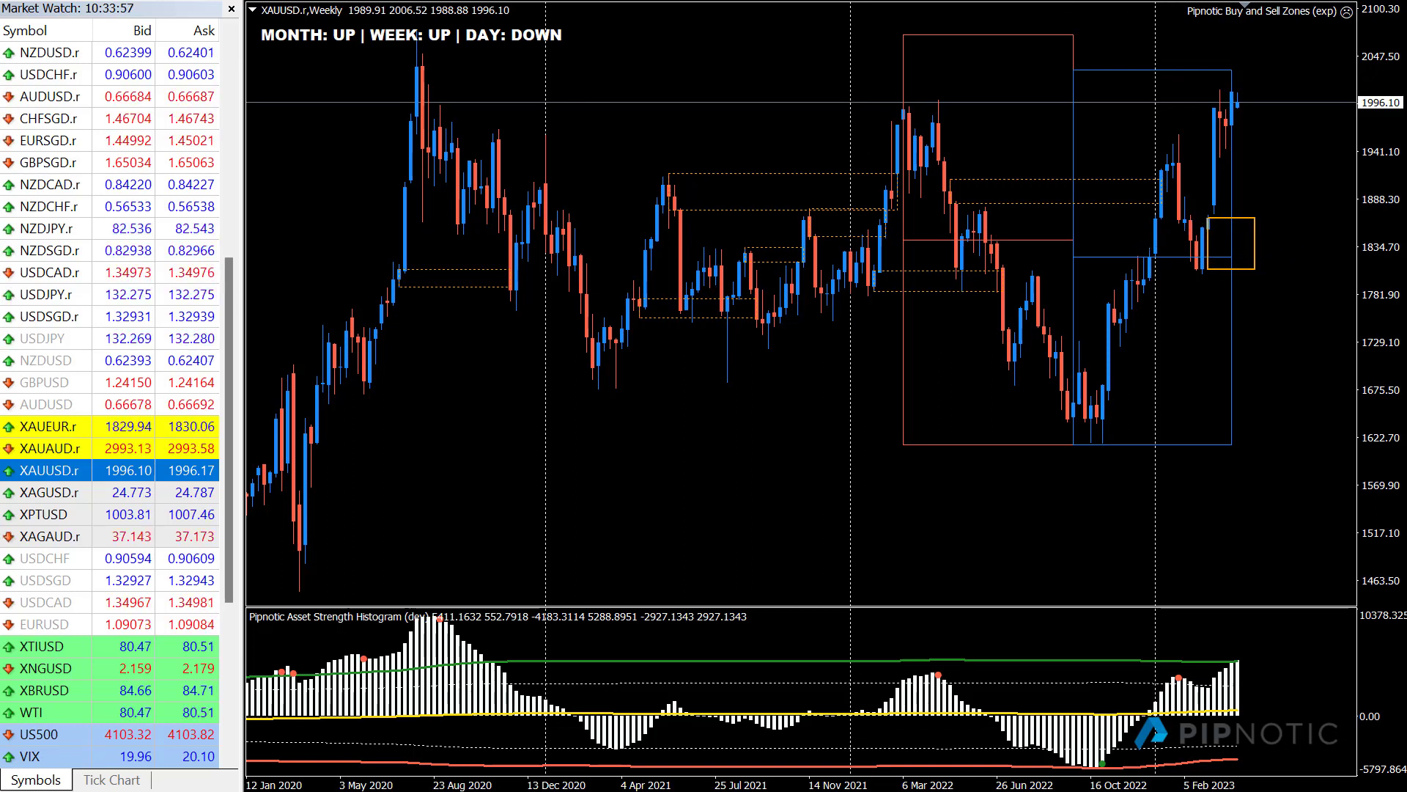
Frame the mid-2020 to 2023 gold range with a cyan box, draw a horizontal line across its middle, and undo that line
drag(1092, 424, 1314, 438)
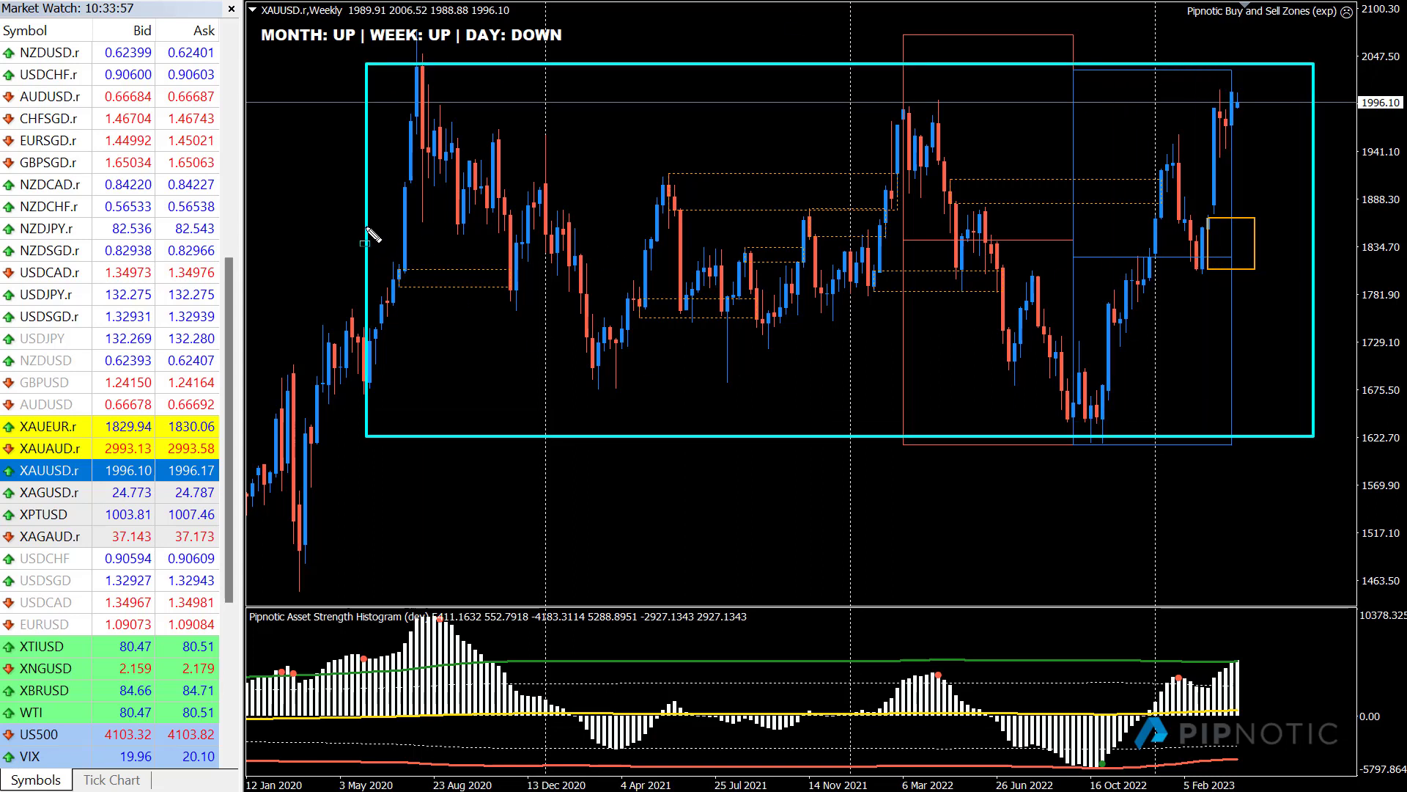
drag(368, 228, 1325, 227)
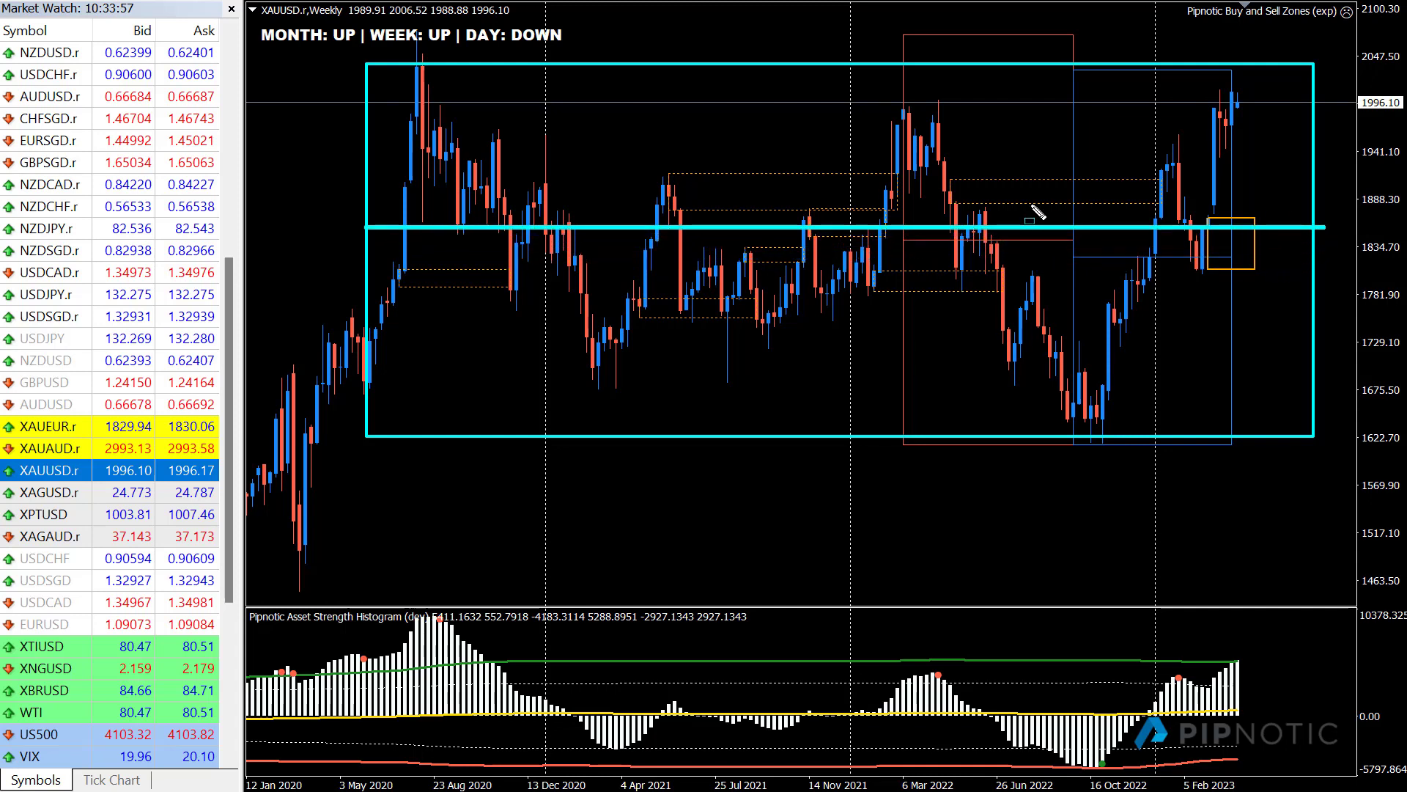
key(ctrl+z)
Box the late-2022 low, the latest high, the blue range's midpoint and the orange weekly zone in cyan, and clear all markings
drag(1064, 424, 1128, 472)
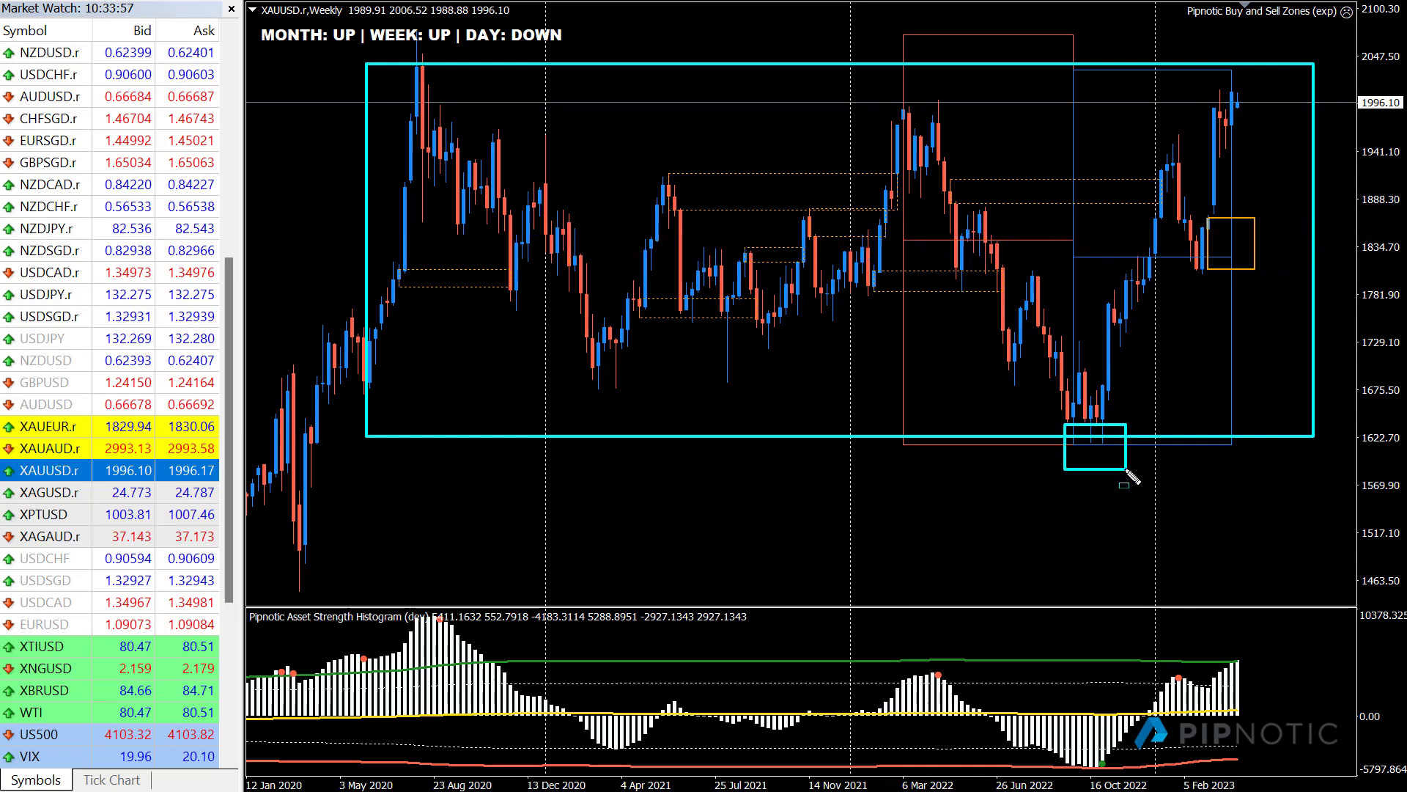
drag(1211, 53, 1252, 85)
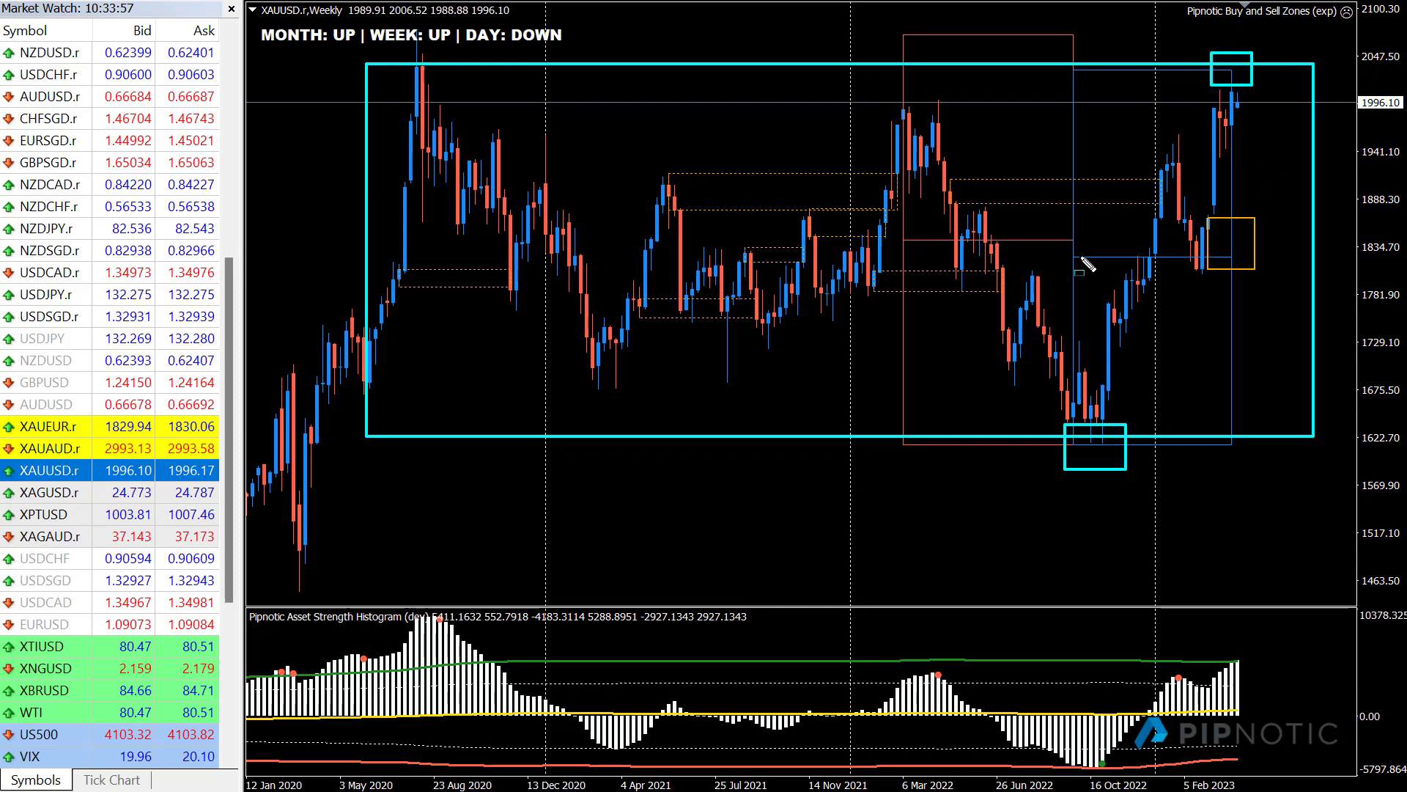
drag(1073, 233, 1291, 270)
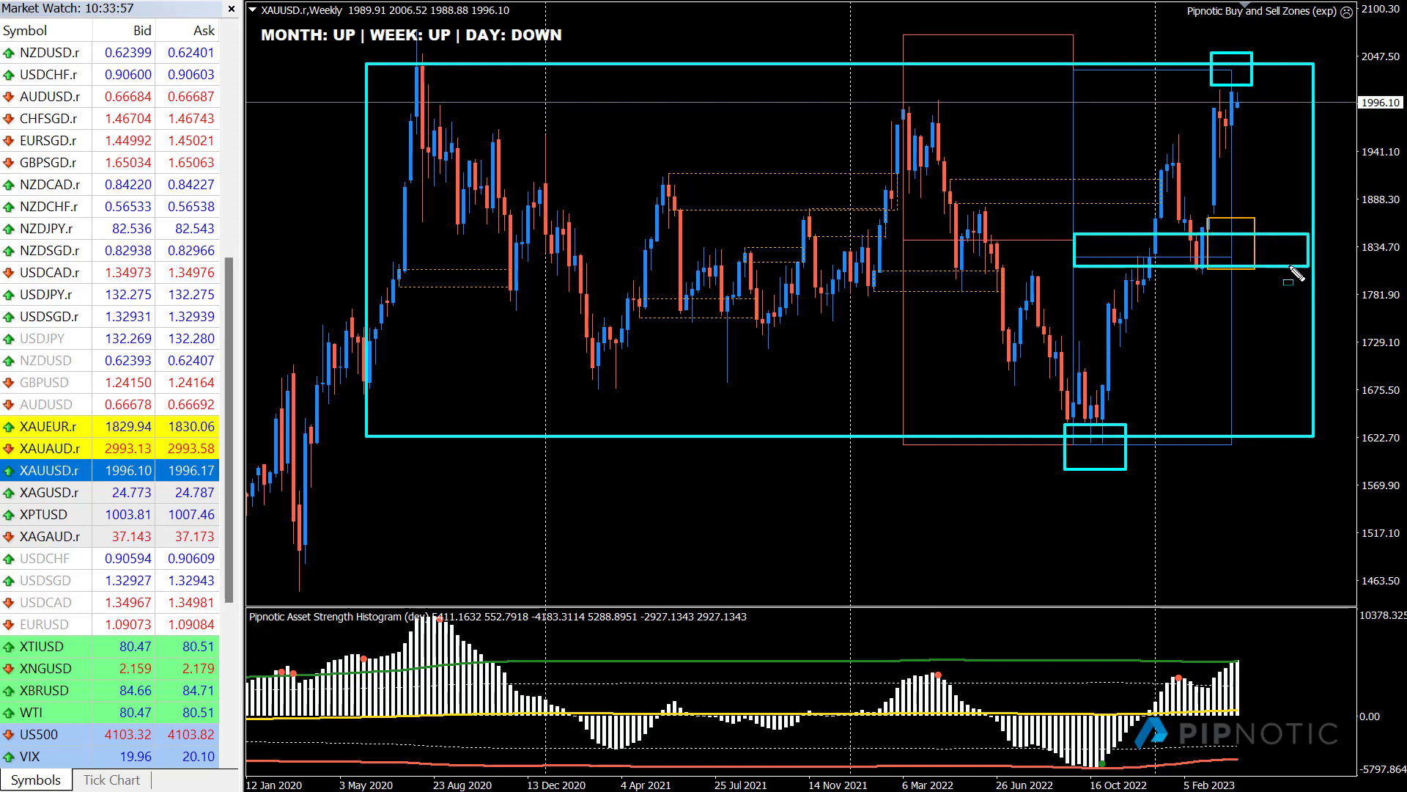
drag(1194, 215, 1273, 264)
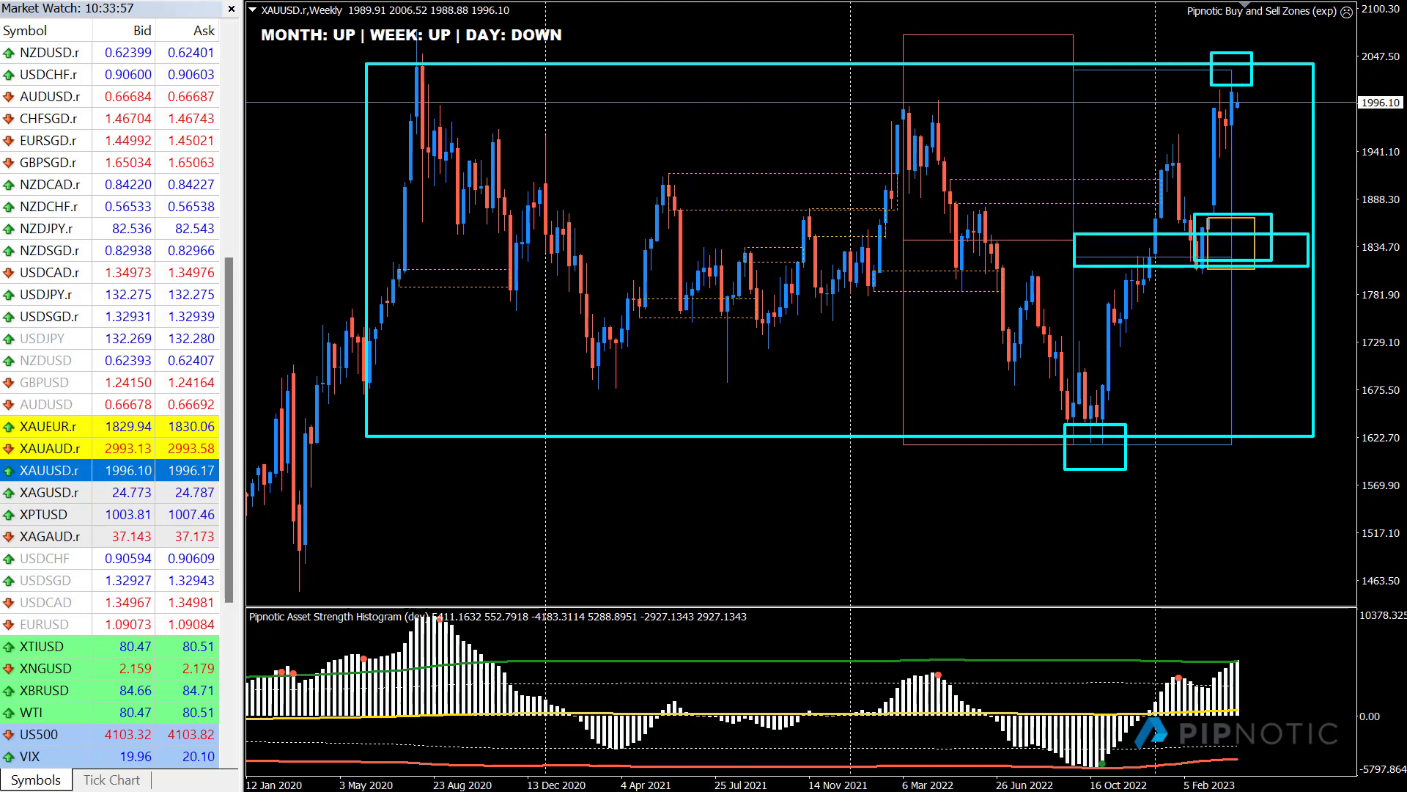
key(Escape)
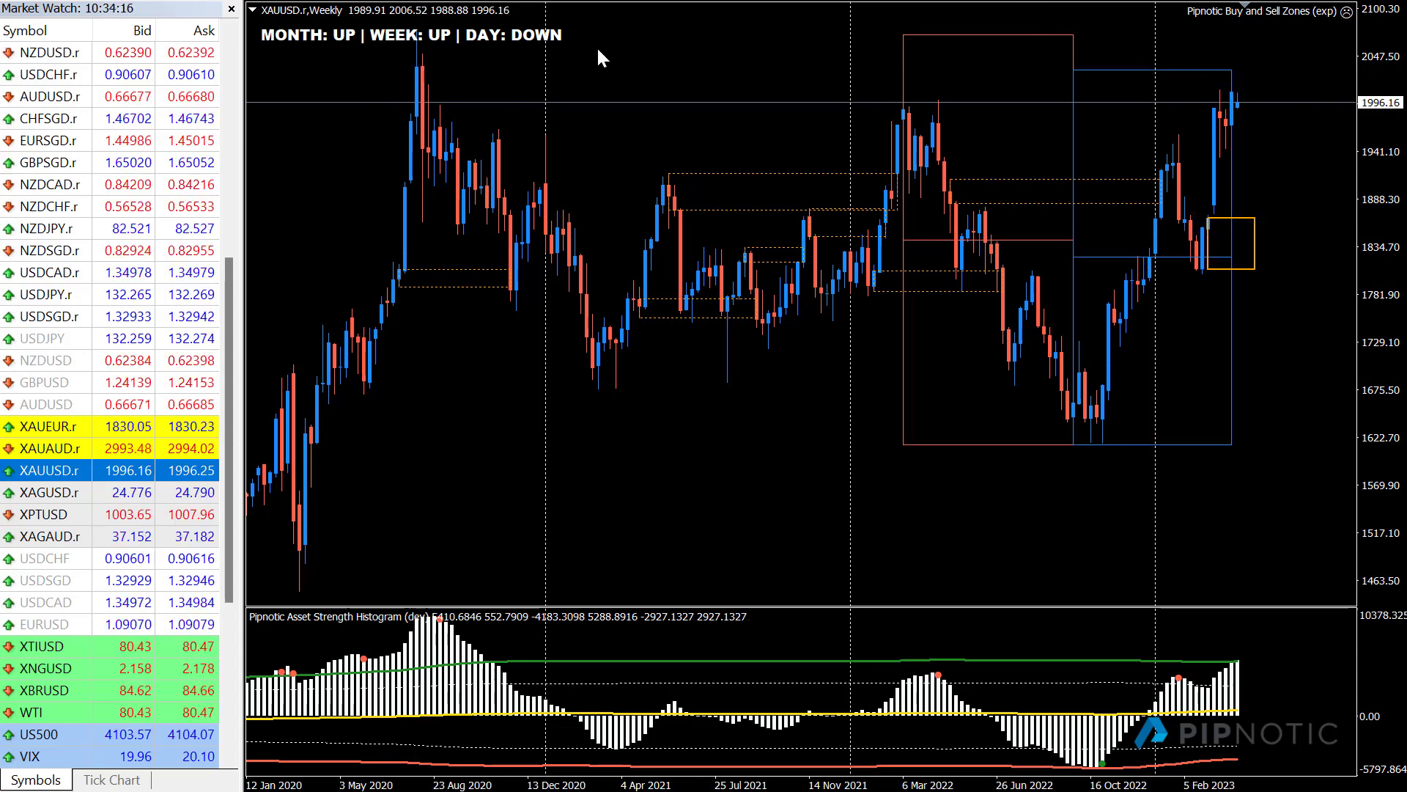
Switch XAUUSD.r to Daily, underline the late-March 2023 lows in red, and mark the mid-March candles at the upper red zone
click(551, 0)
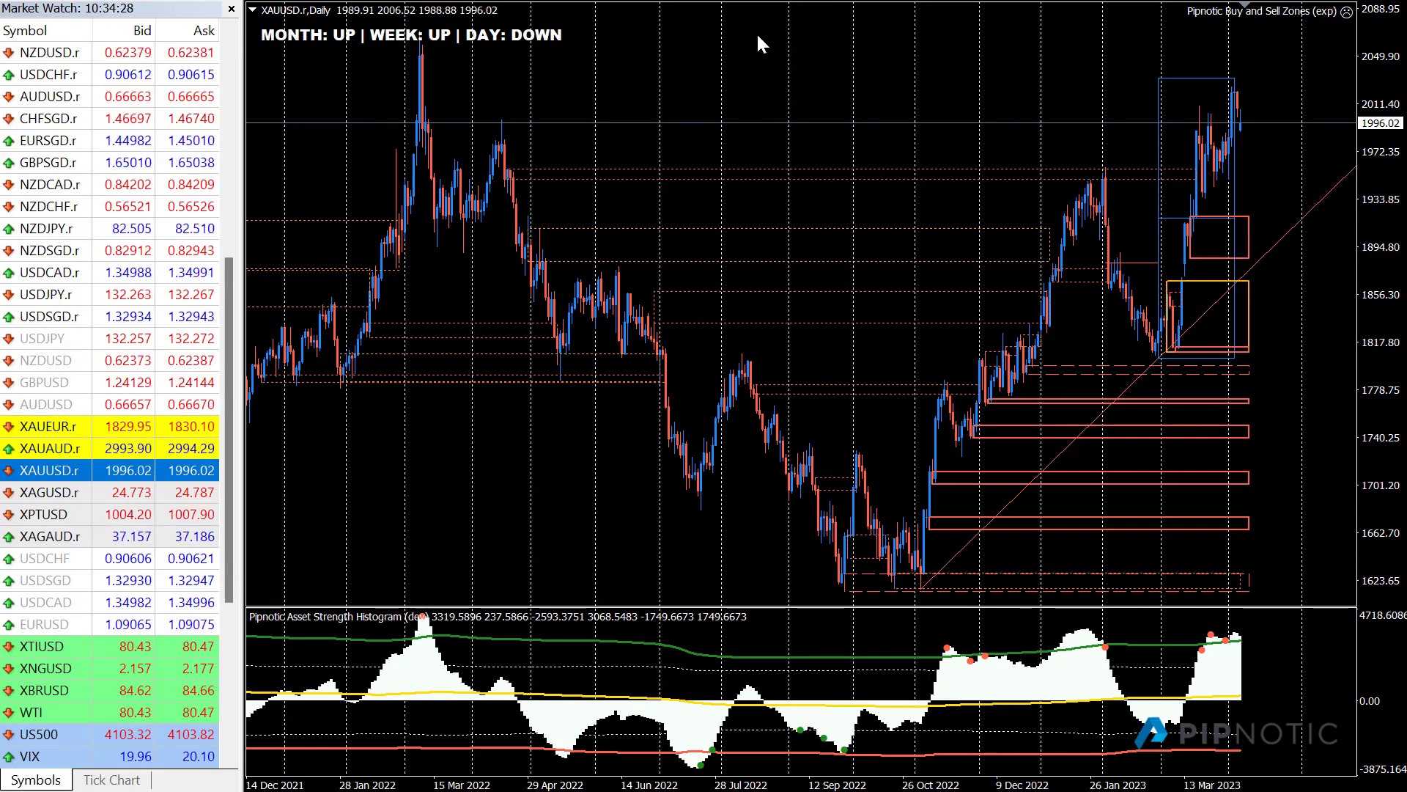
scroll(1166, 196, up, 1)
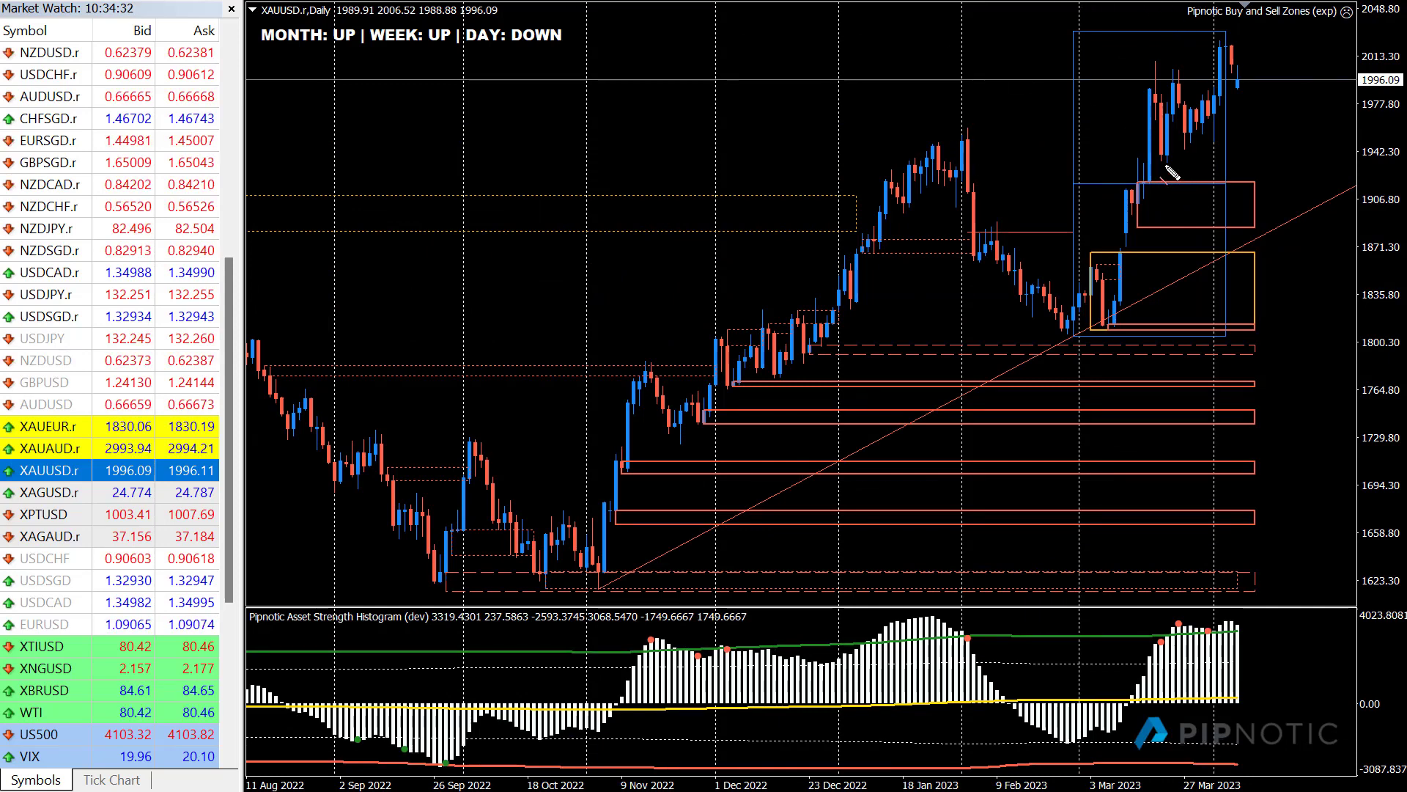
drag(1147, 161, 1319, 158)
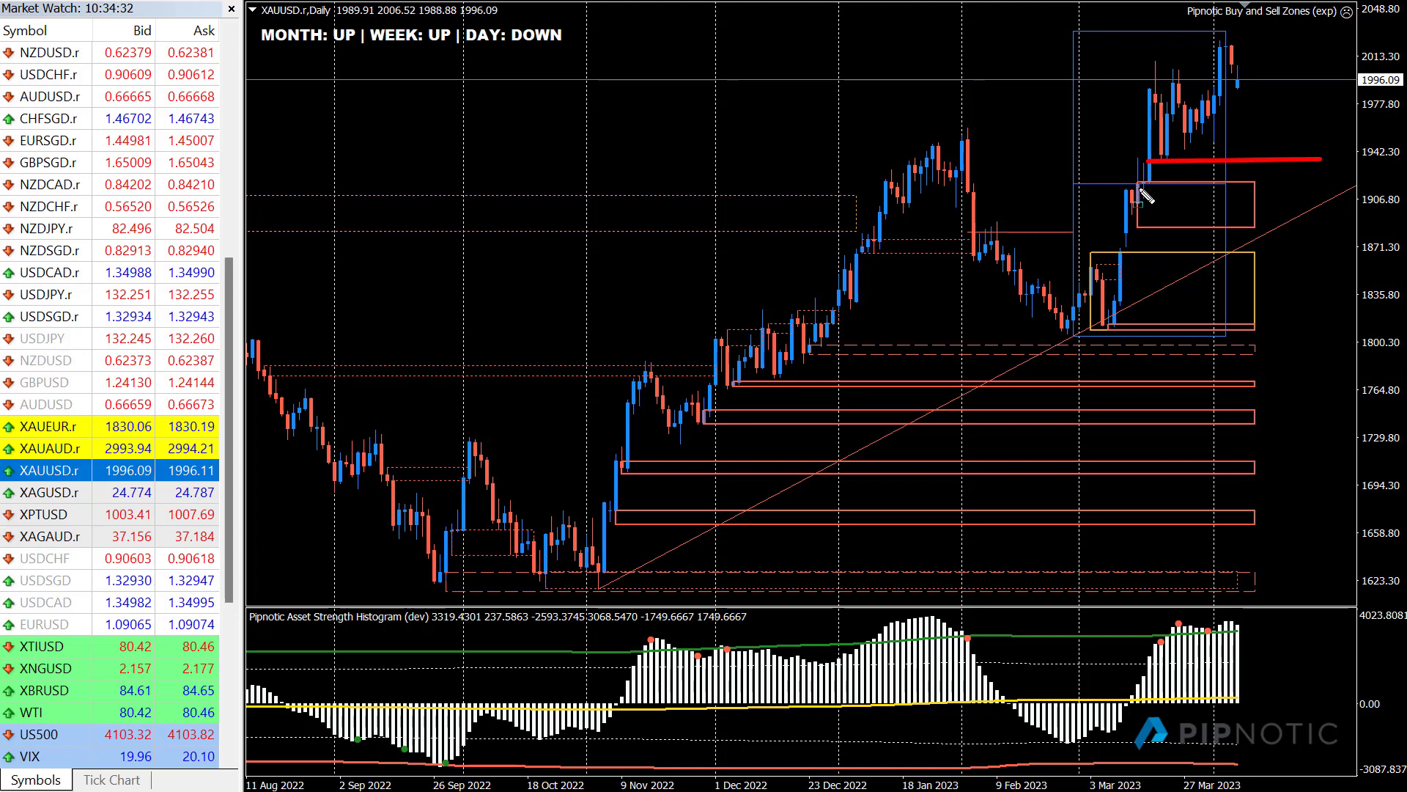
drag(1131, 177, 1157, 228)
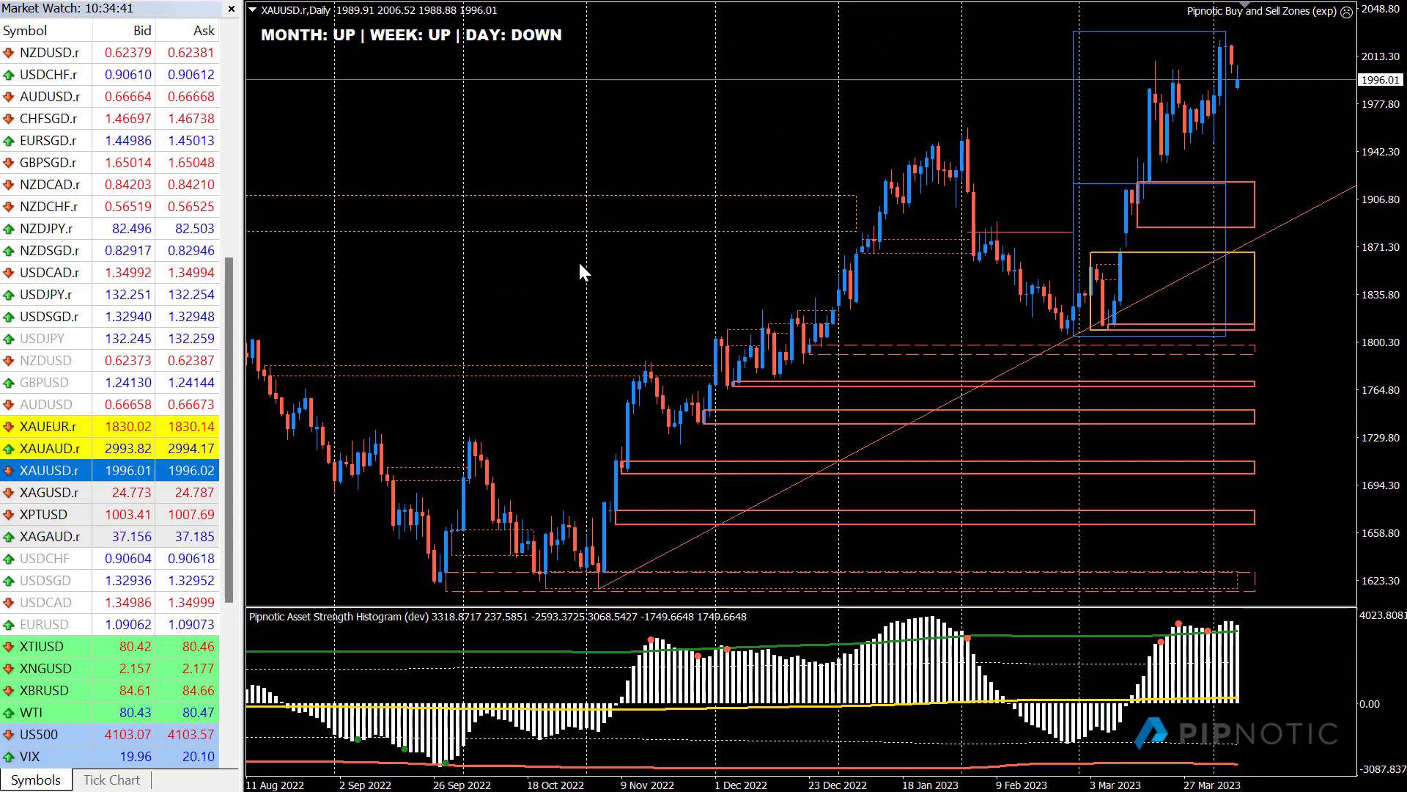
Examine gold's Daily price history back to early 2021 and the stacked red zones beneath the current price
scroll(577, 259, up, 3)
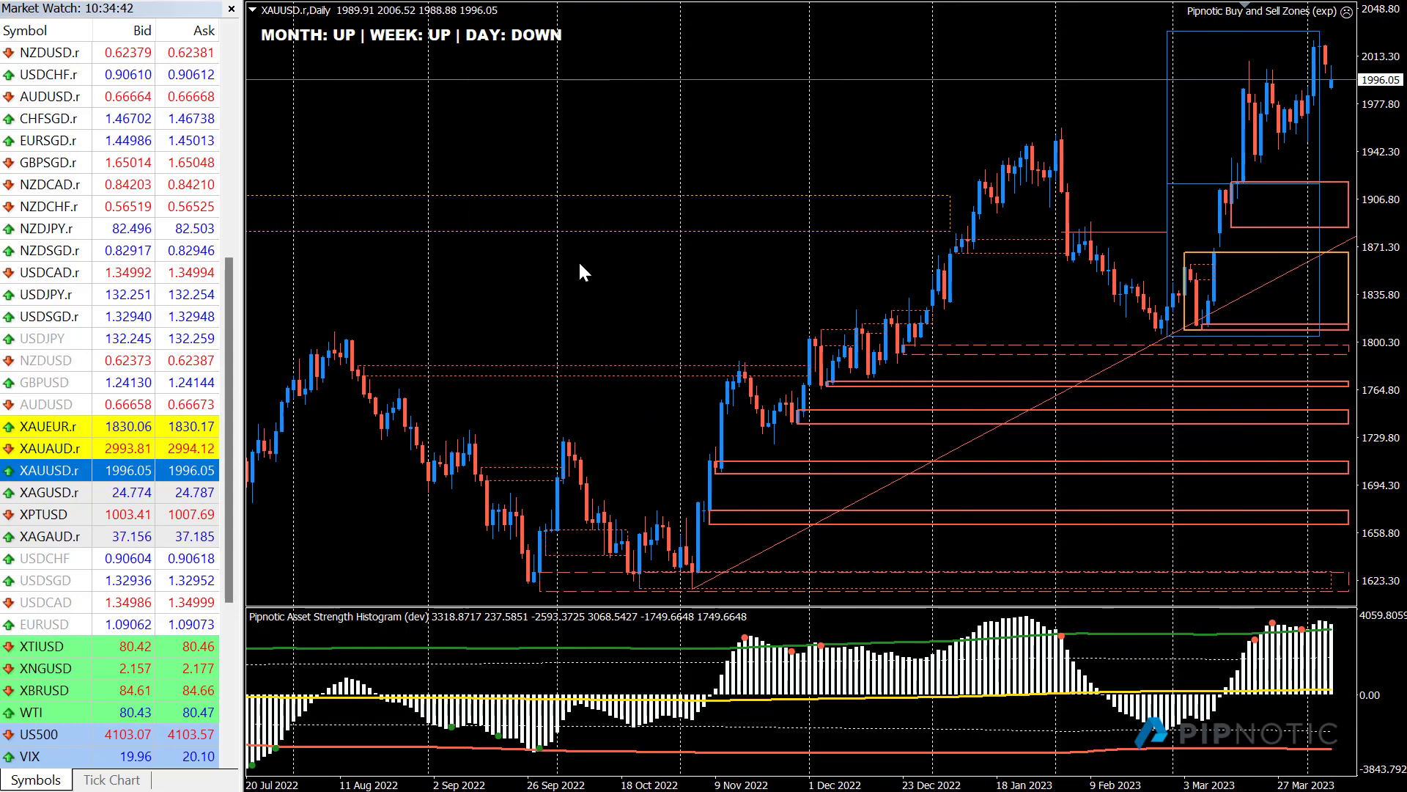
key(minus)
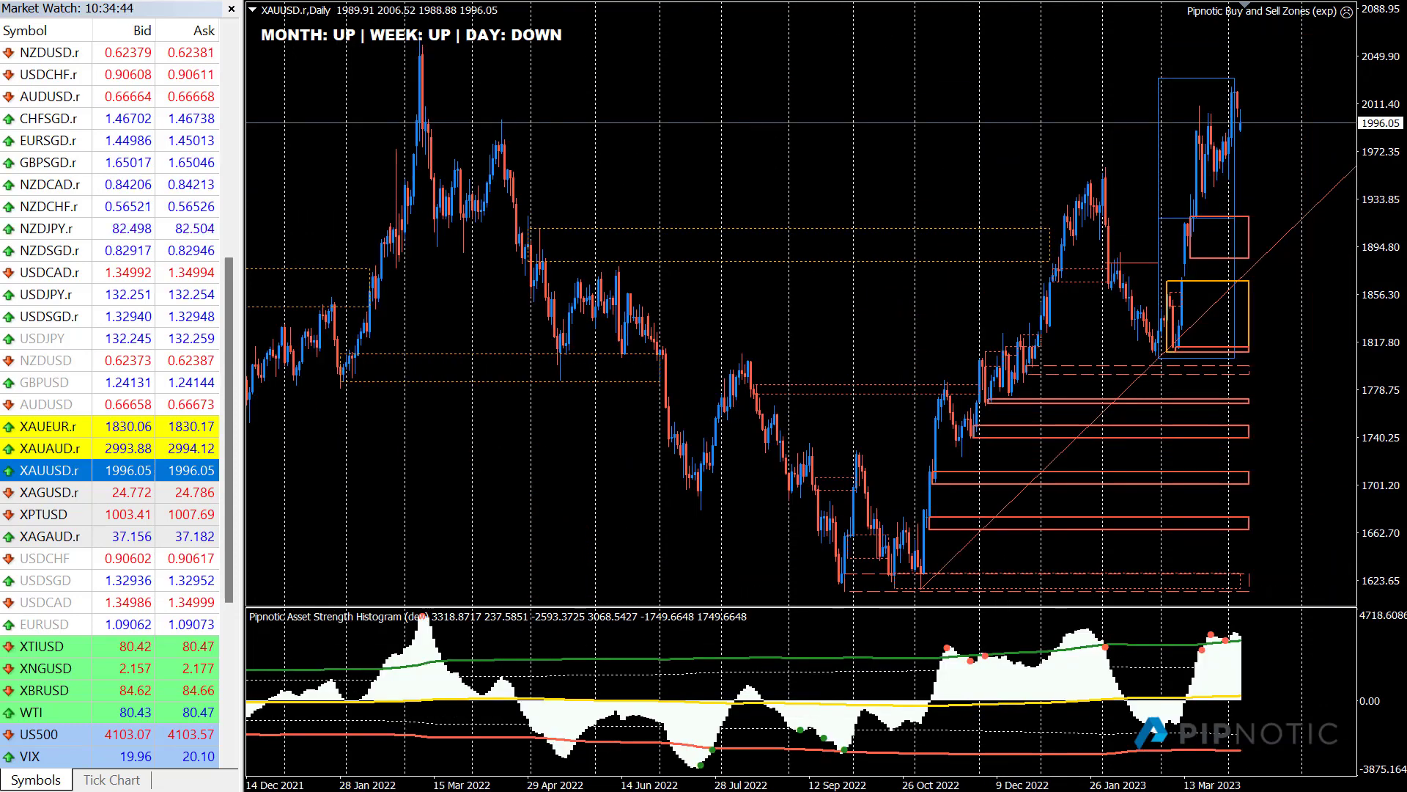
scroll(707, 261, up, 6)
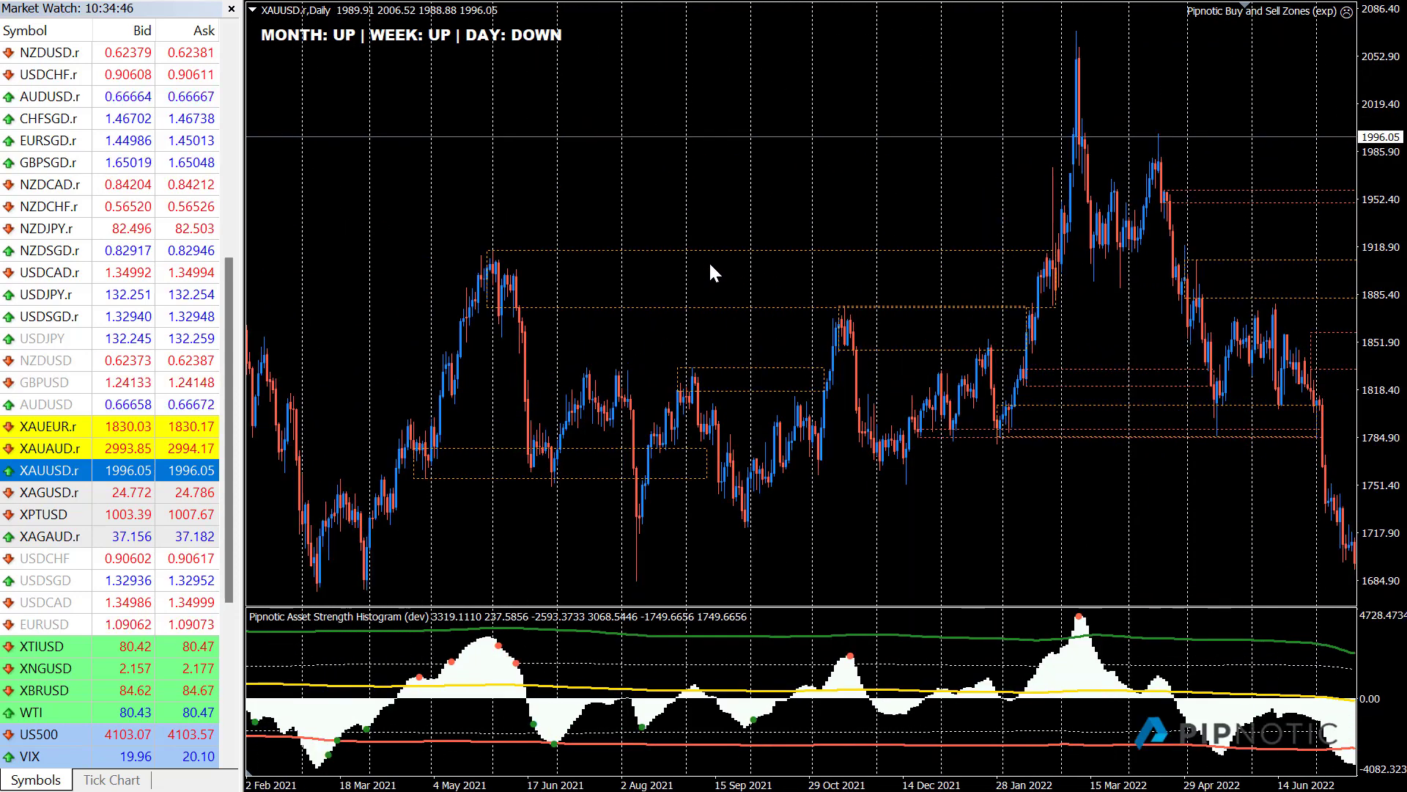
scroll(708, 261, down, 5)
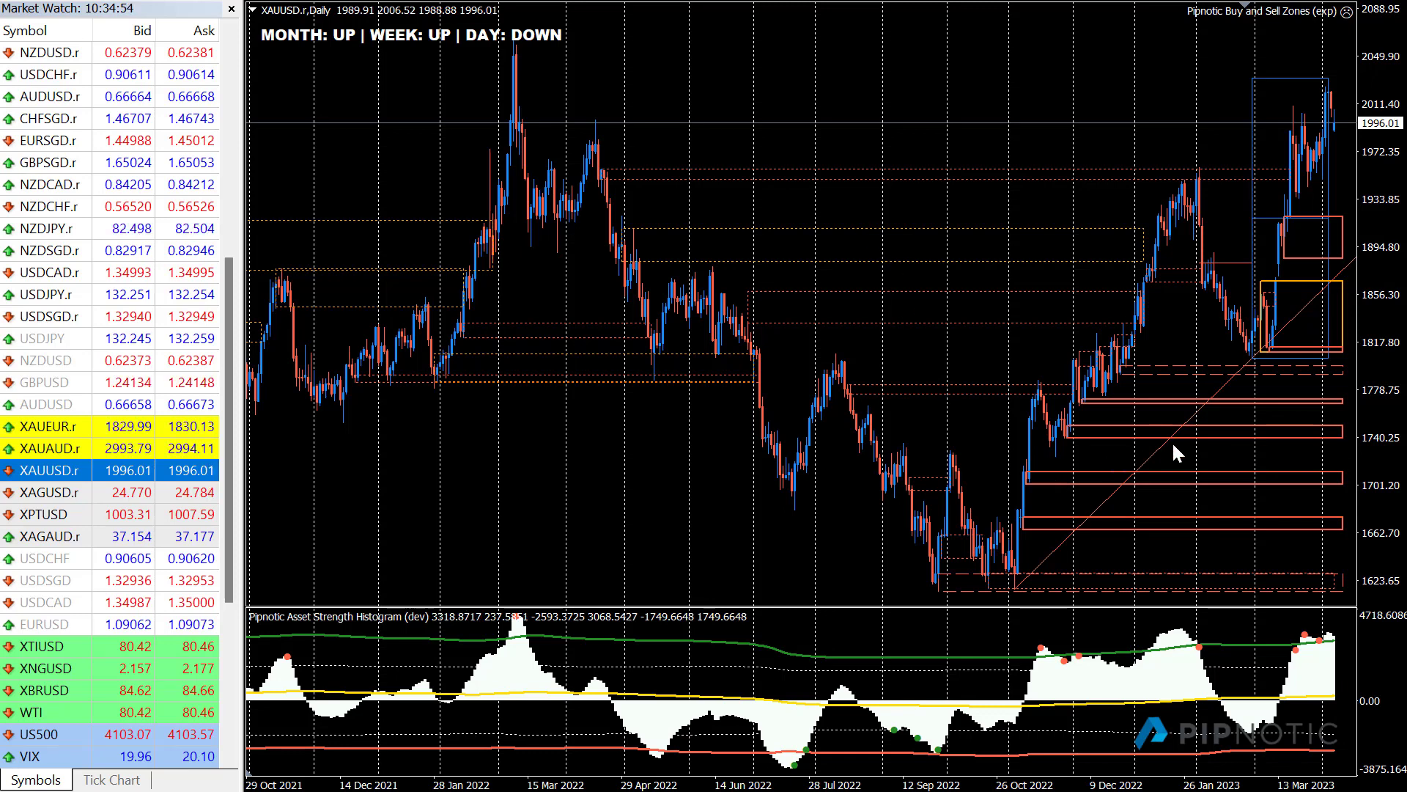
scroll(1173, 469, down, 3)
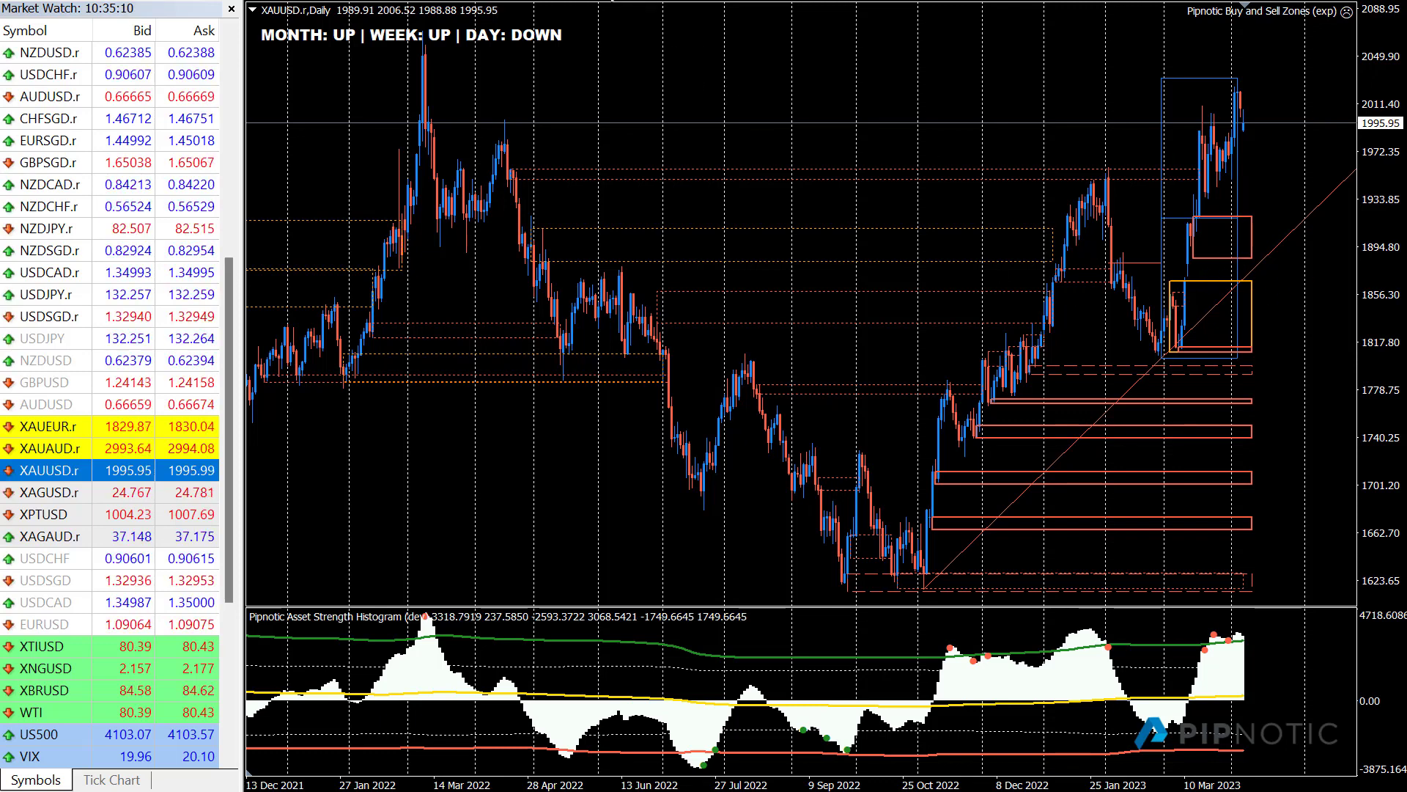
Switch XAUUSD.r to Monthly, frame the 2020 to 2023 range and the late-2022 low in cyan, and trace the rise from that low
drag(753, 212, 359, 121)
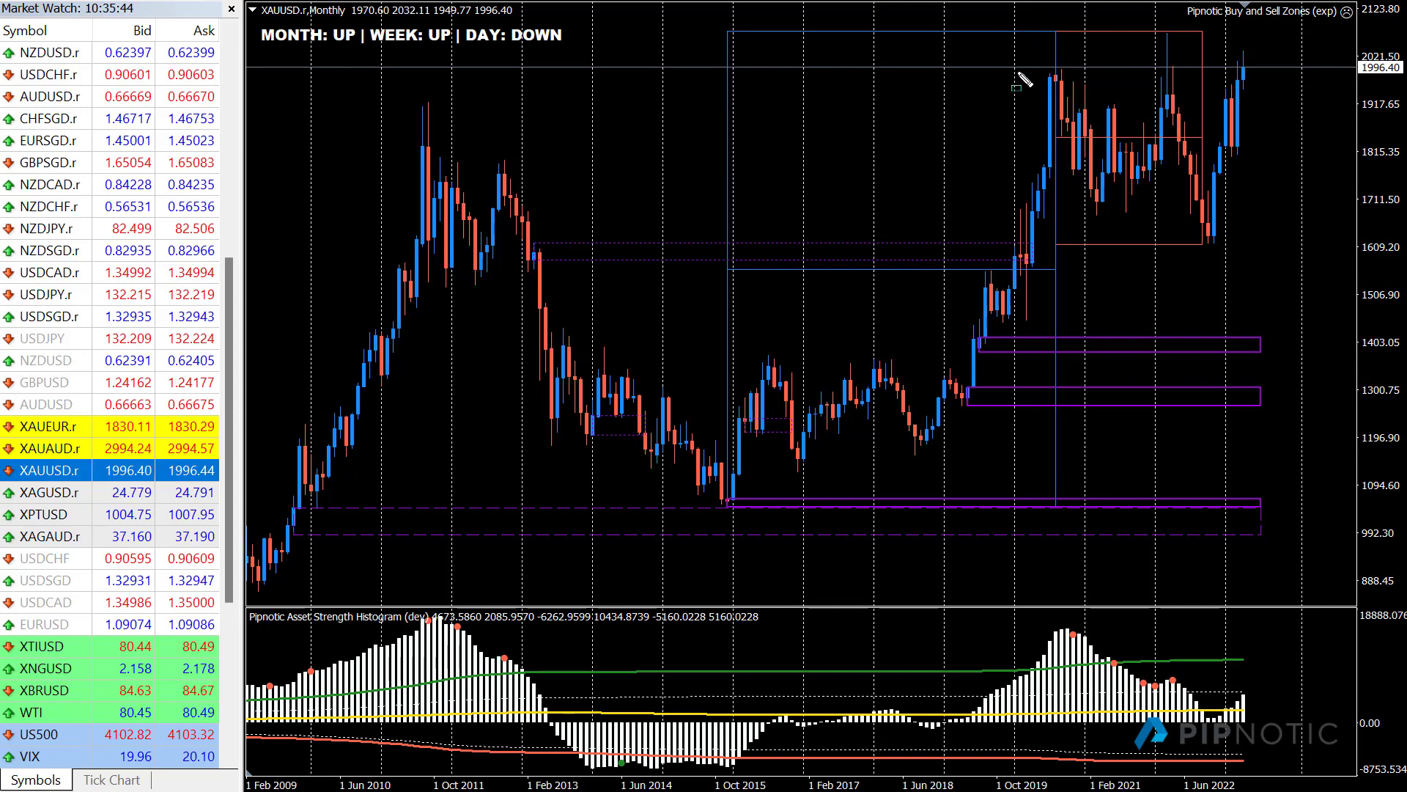
drag(1014, 56, 1270, 228)
drag(1292, 224, 1297, 223)
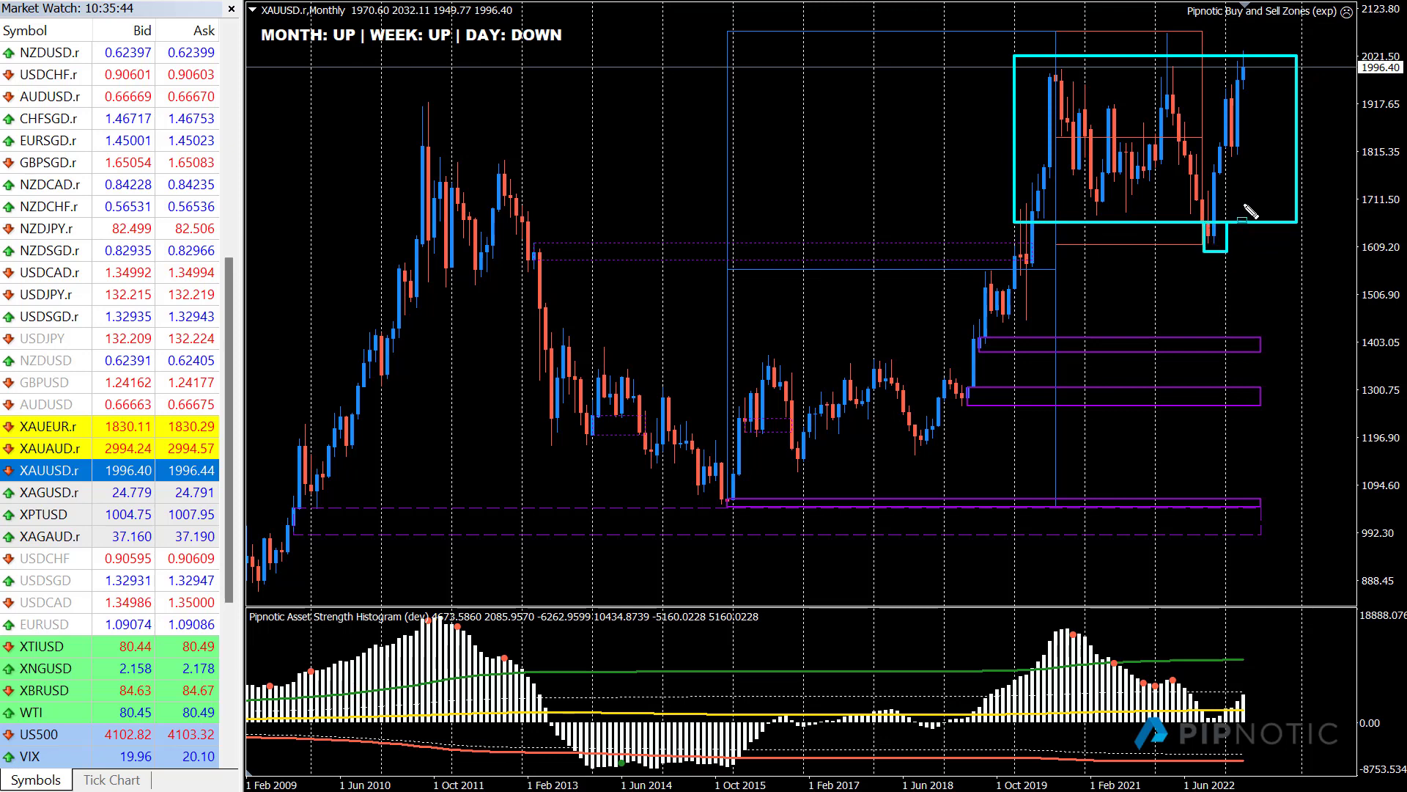
drag(1214, 243, 1221, 162)
drag(1238, 150, 1246, 90)
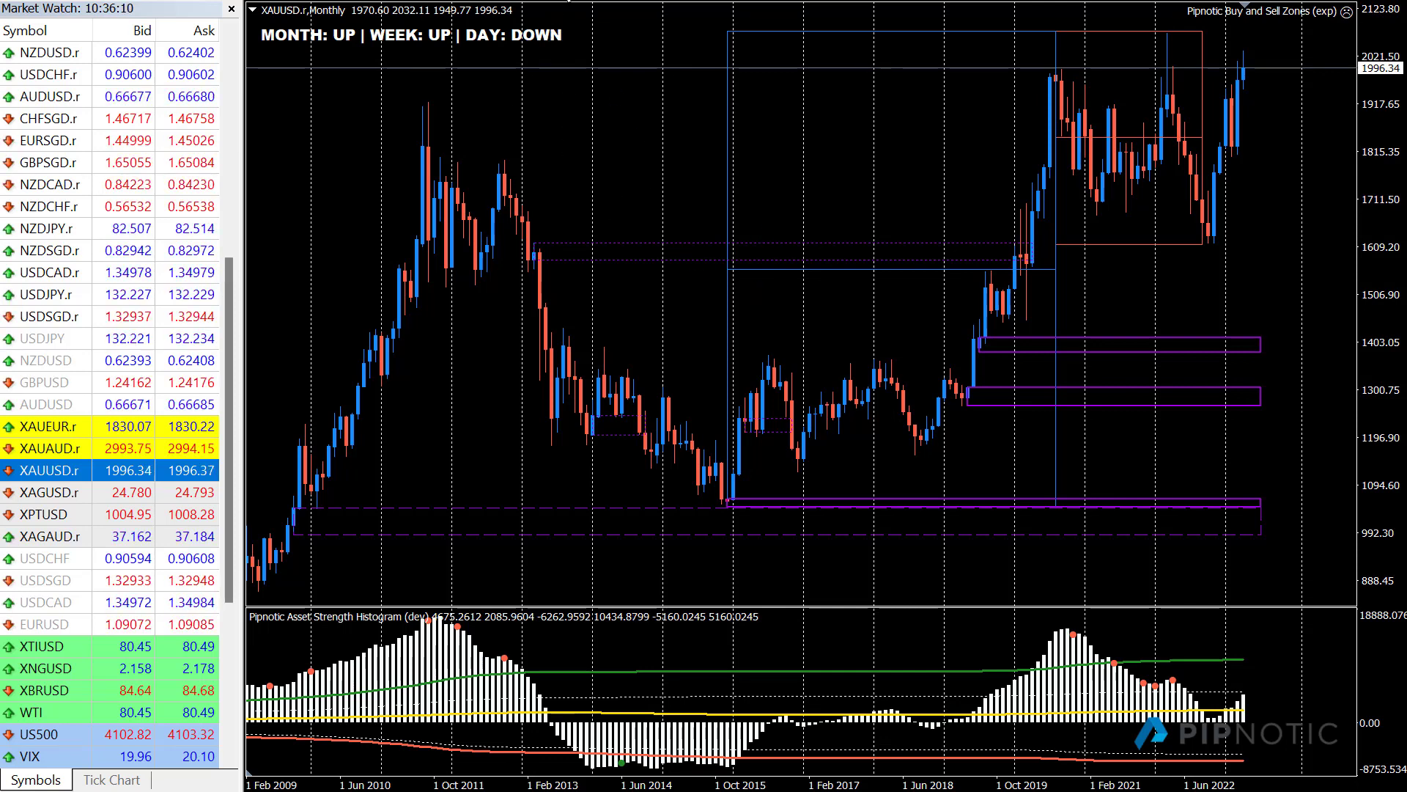
Return XAUUSD.r through Weekly to Daily and draw a red zone from mid-March 2023 between 1886.17 and 1920.52
click(554, 2)
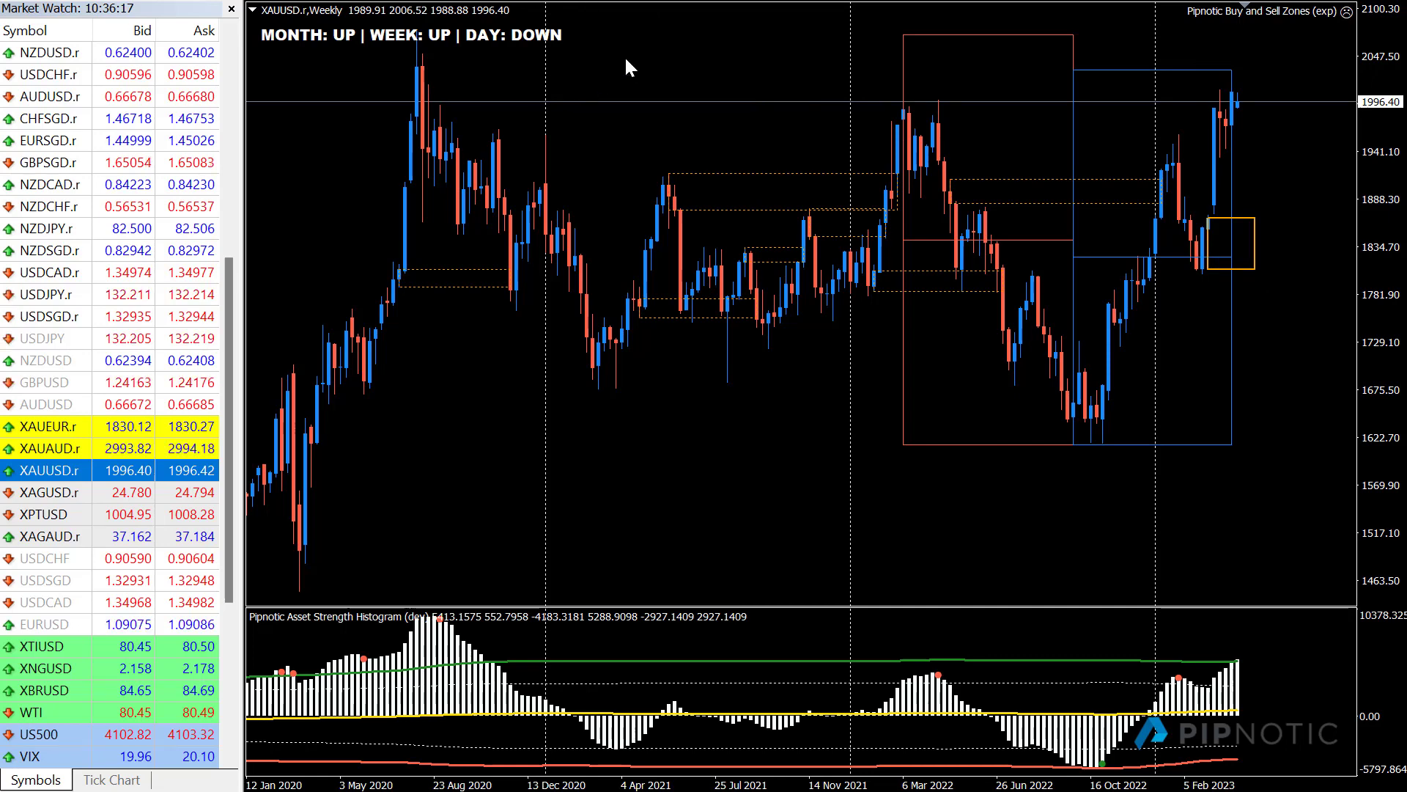
click(535, 1)
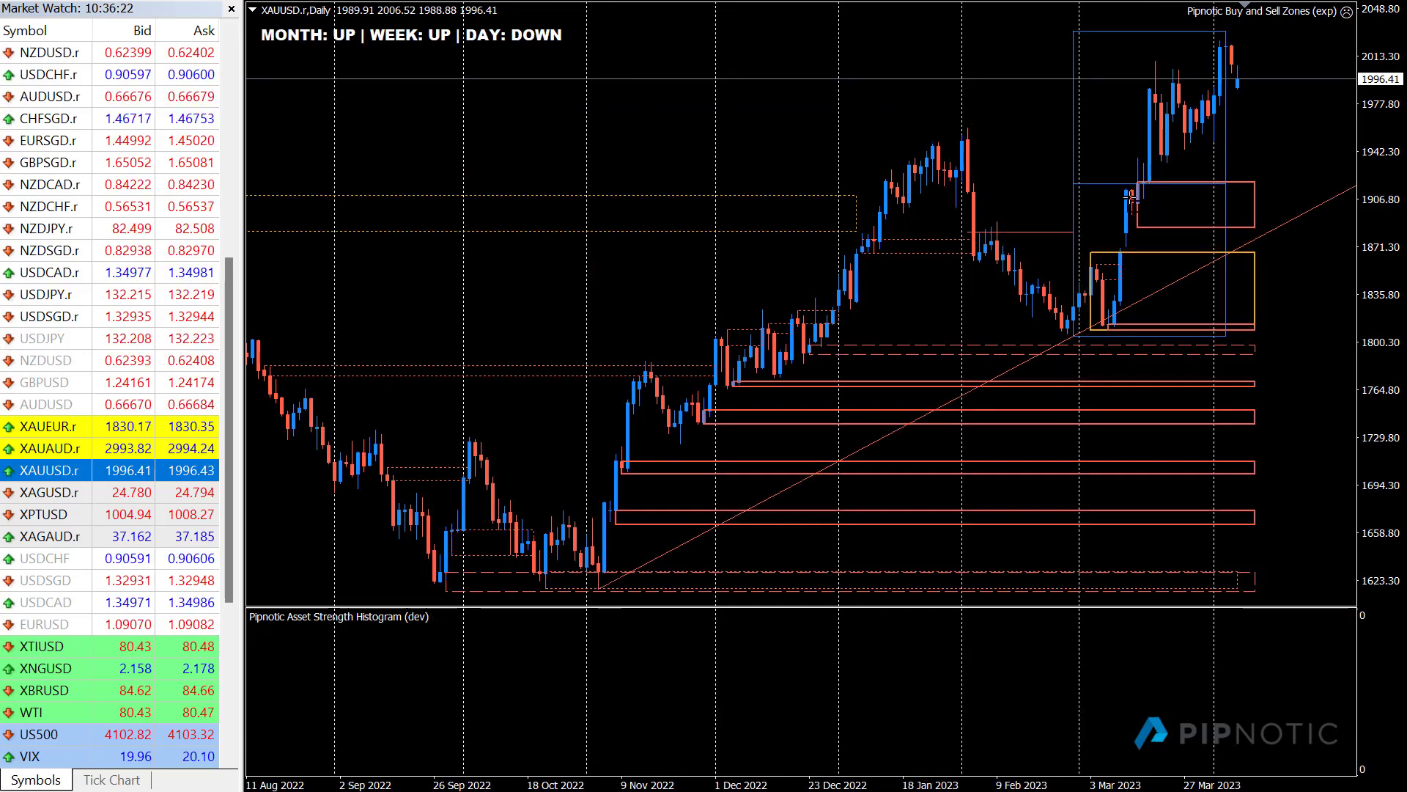
drag(1126, 178, 1188, 228)
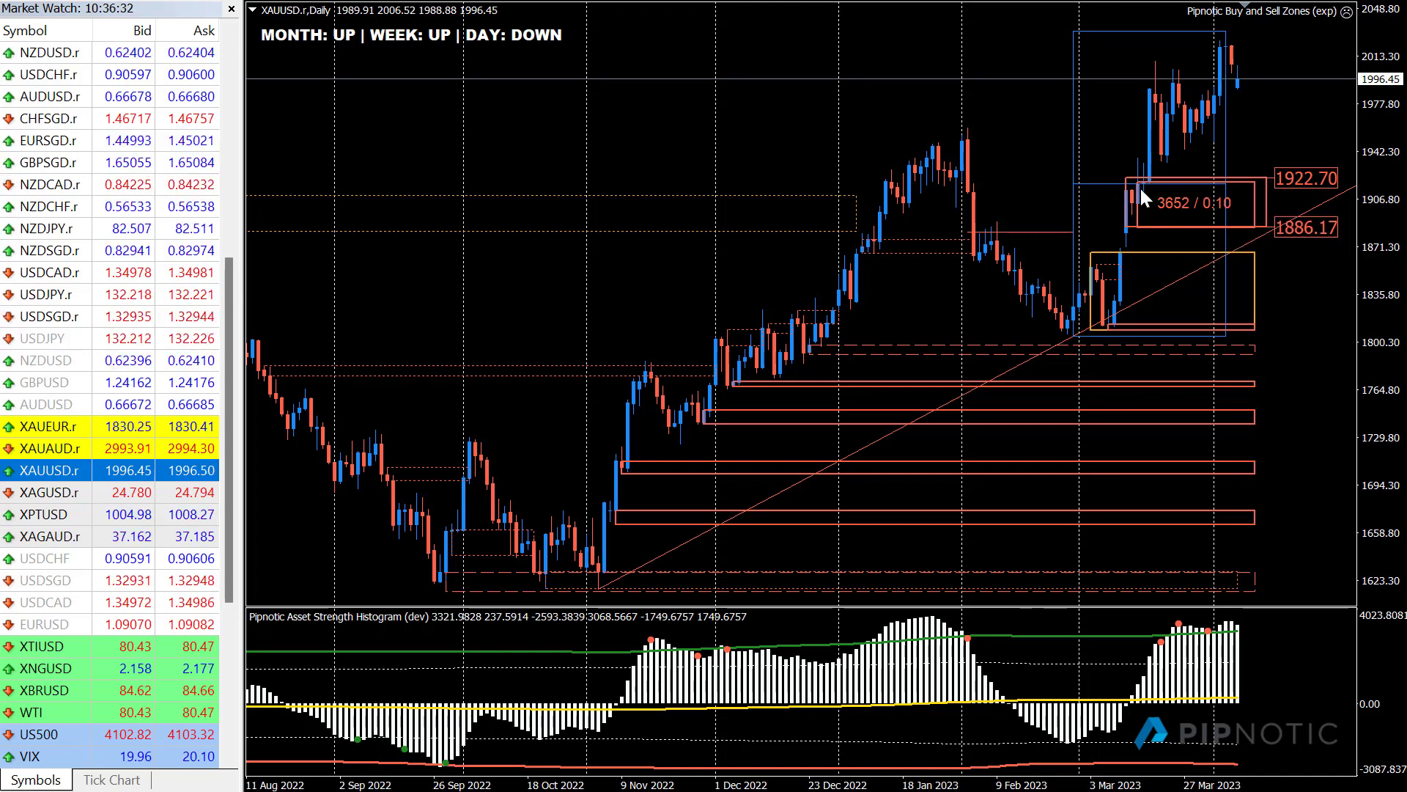
mouse_move(1126, 177)
mouse_down()
mouse_move(1106, 193)
mouse_move(1119, 180)
mouse_up()
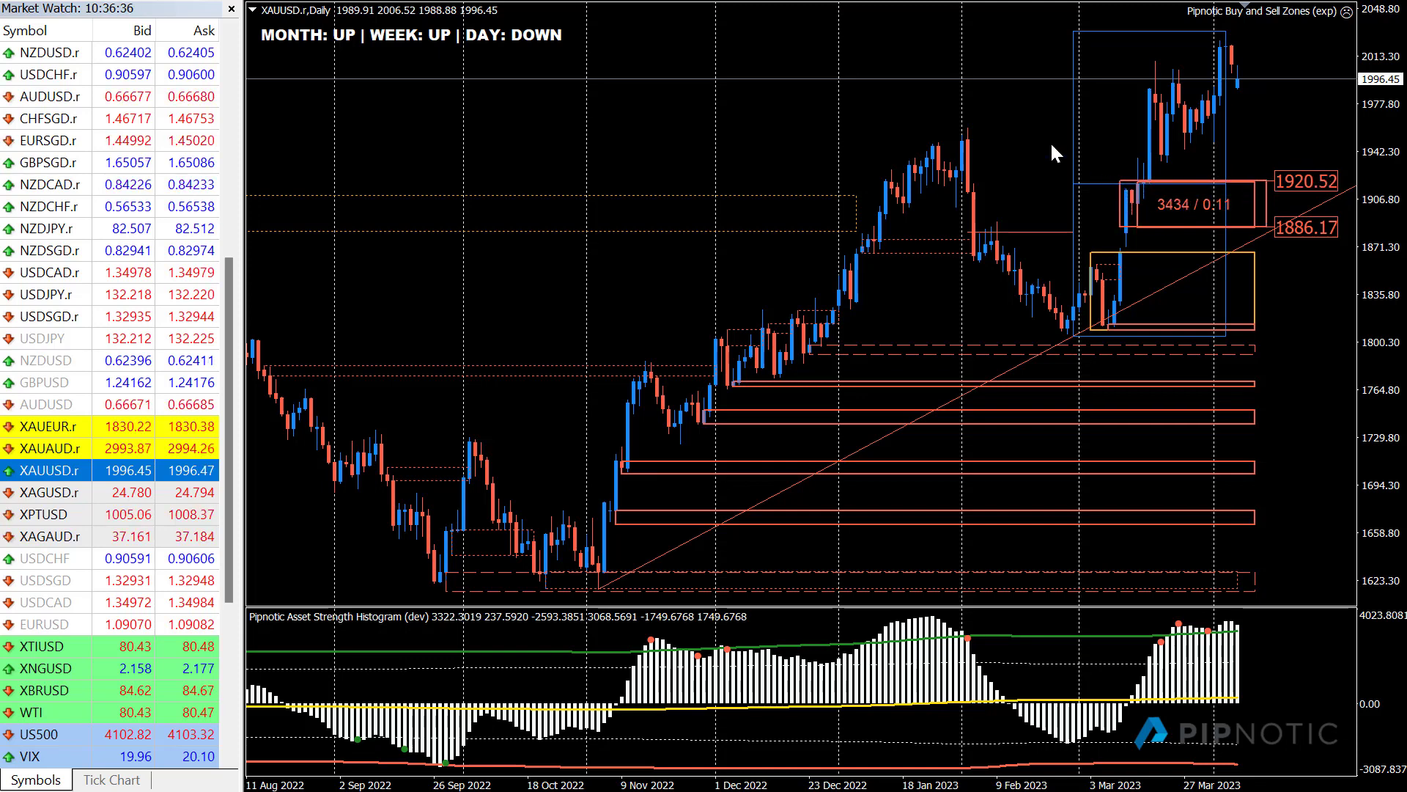